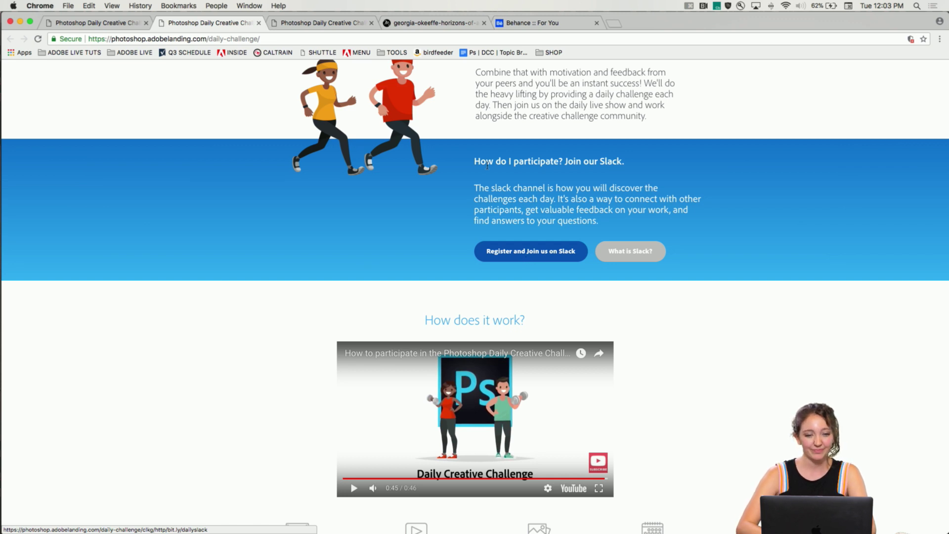
Step: Look through the dated challenge cards on the Daily Creative Challenge list page
key(ctrl+Tab)
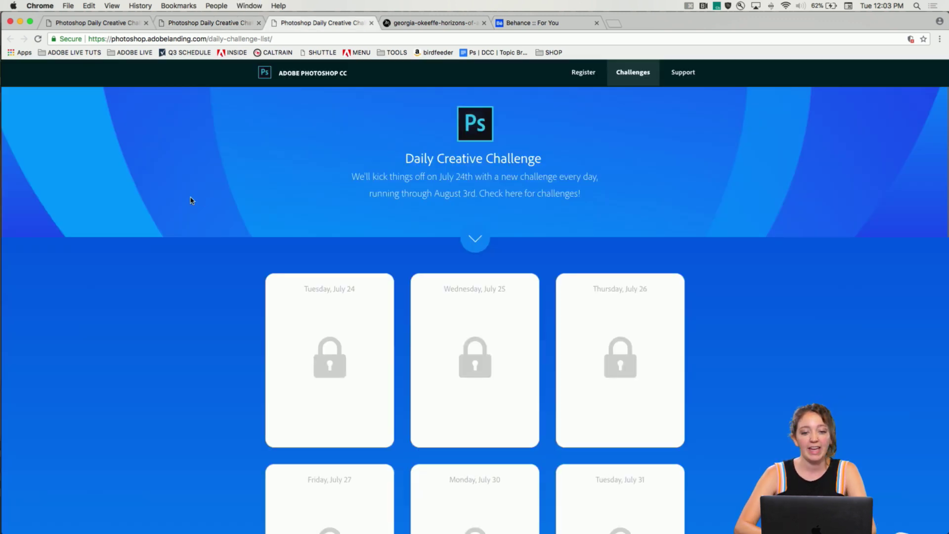
scroll(191, 200, down, 3)
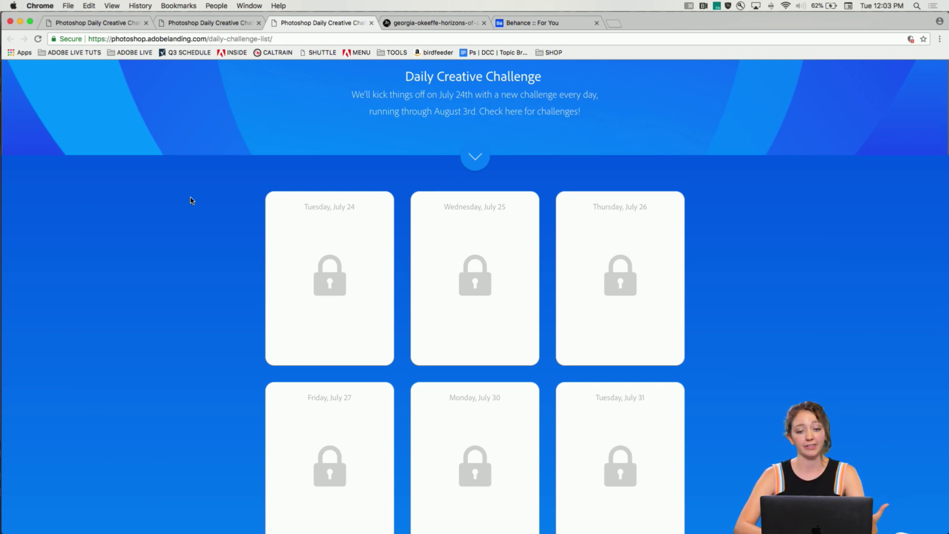
scroll(192, 200, up, 1)
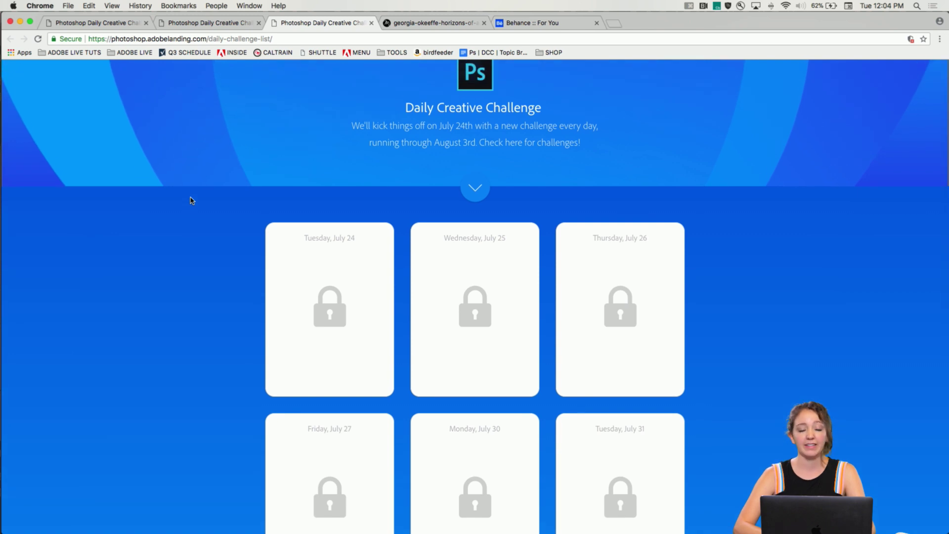
scroll(192, 200, down, 7)
scroll(192, 200, up, 5)
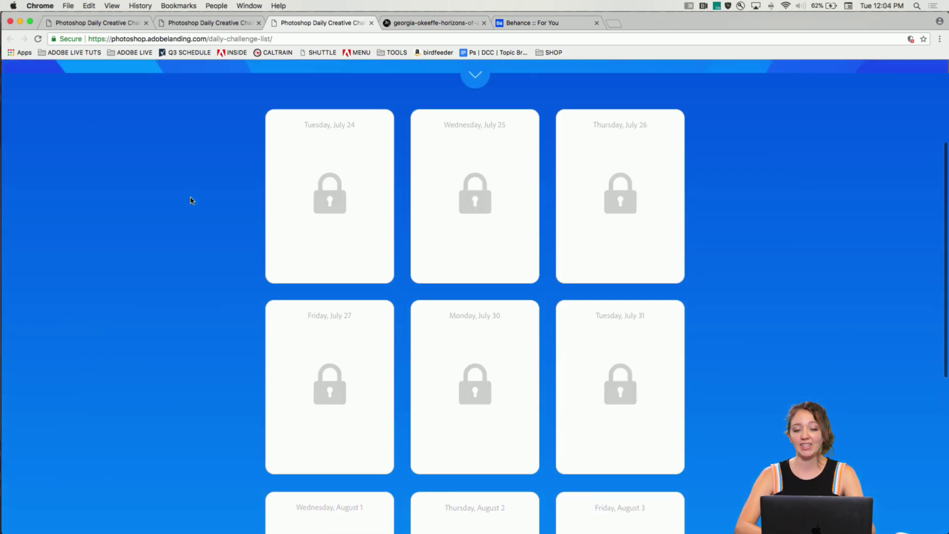
scroll(192, 200, up, 2)
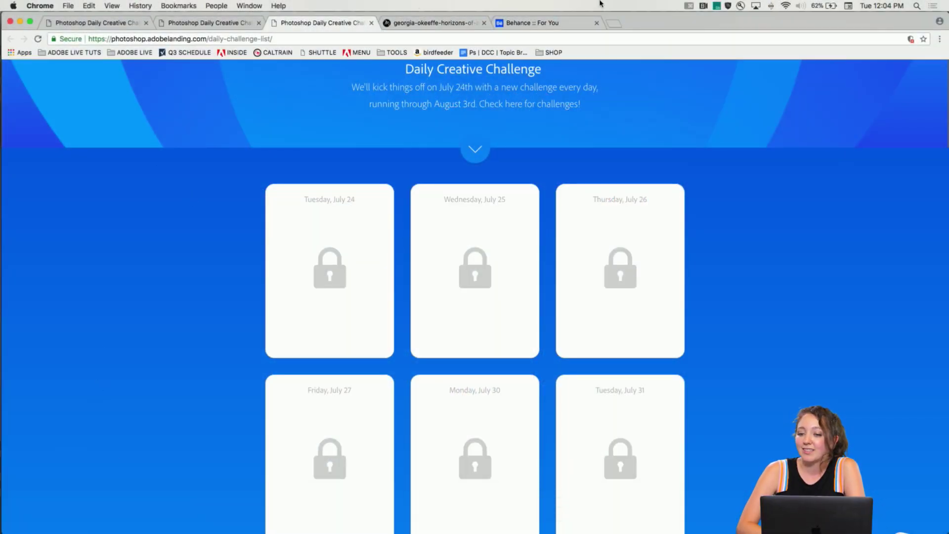
Step: Start casting keystrokes with KeyCastr and switch to Photoshop
click(689, 6)
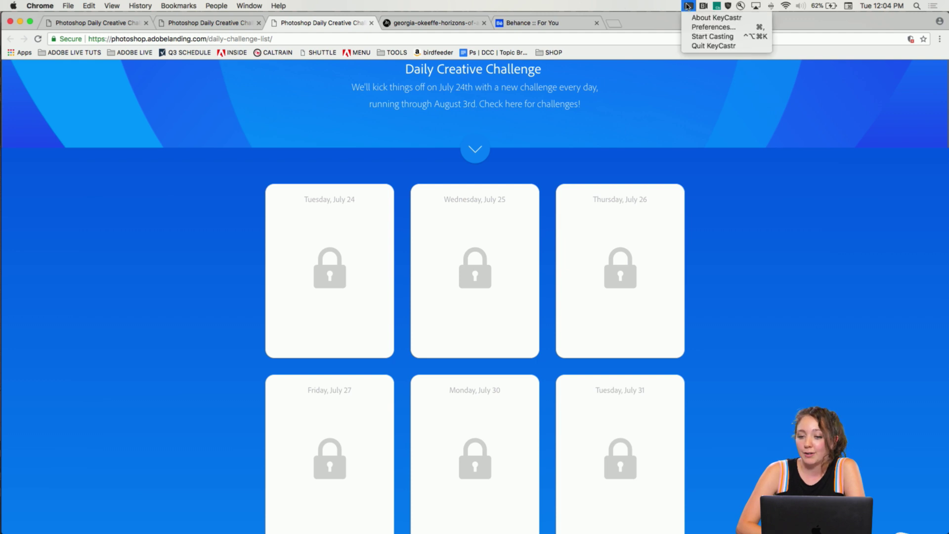
click(696, 37)
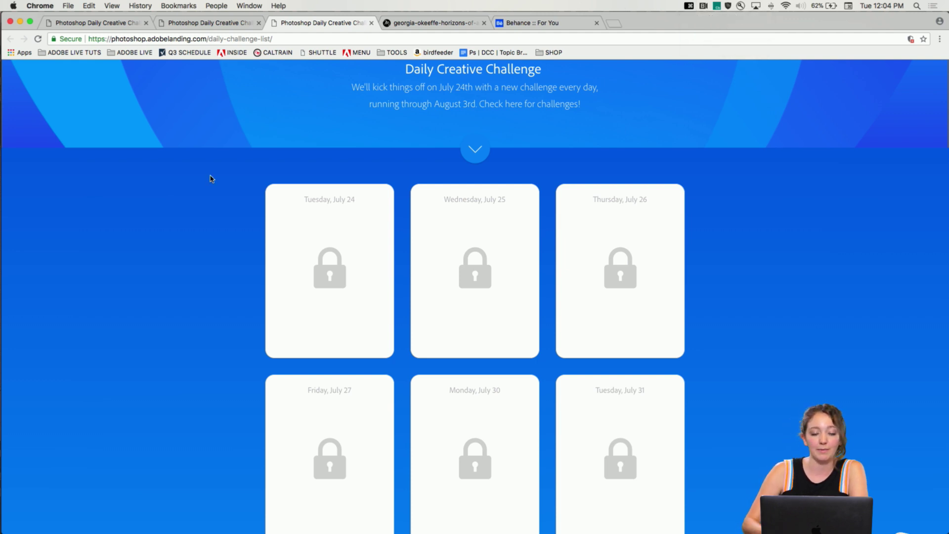
mouse_move(432, 526)
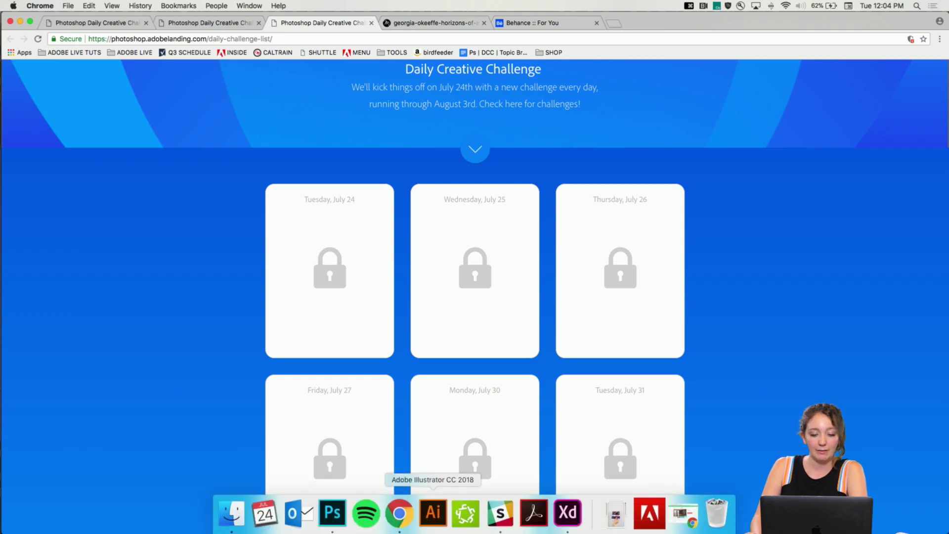
click(336, 523)
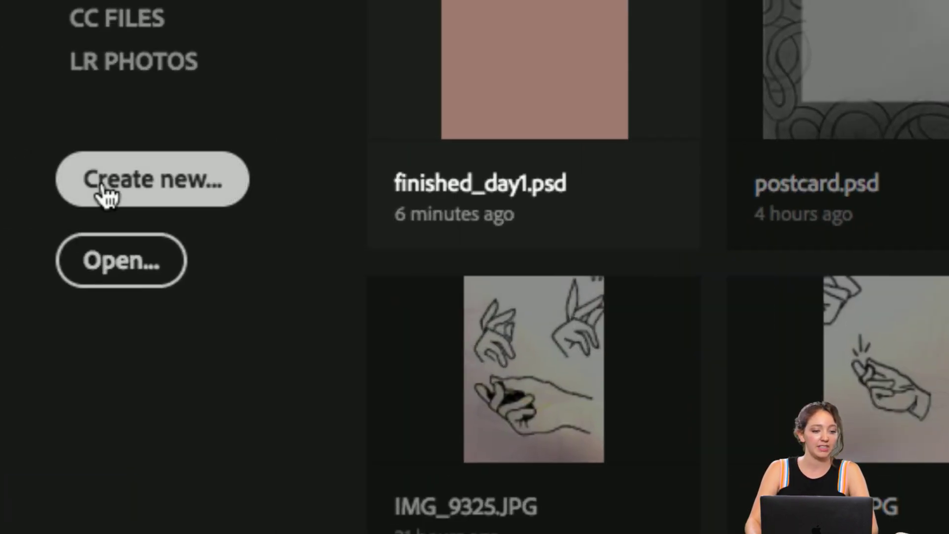
Step: Start a new document, browse the Photo and Print presets, and choose the Mobile category
click(10, 182)
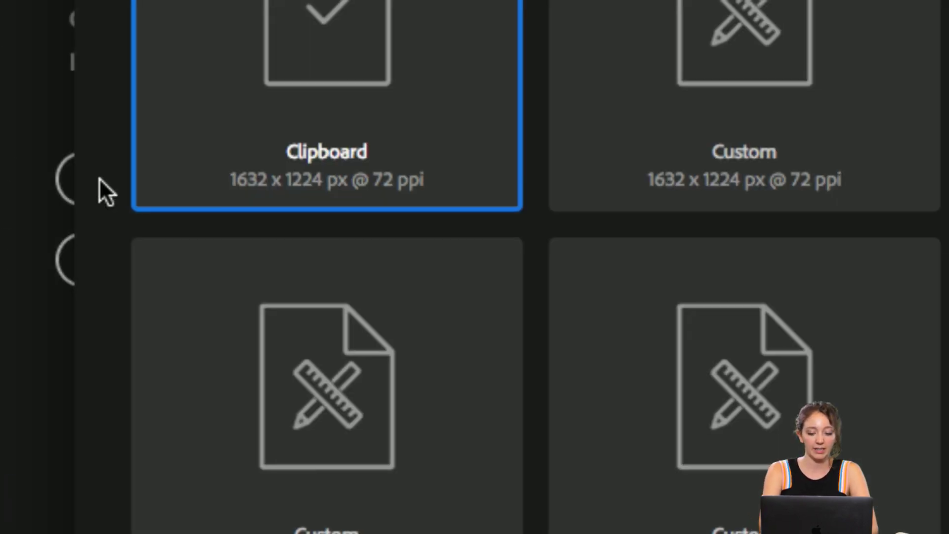
key(alt+super+8)
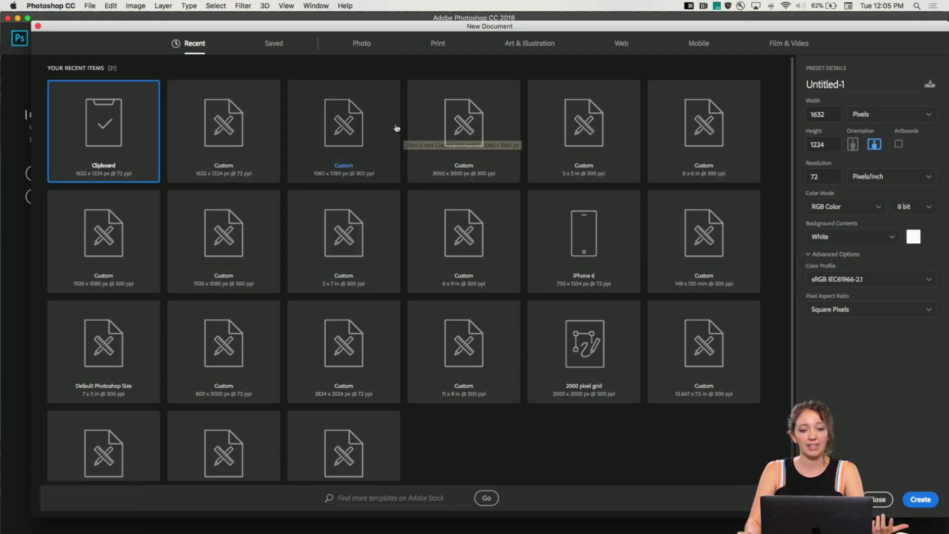
click(368, 48)
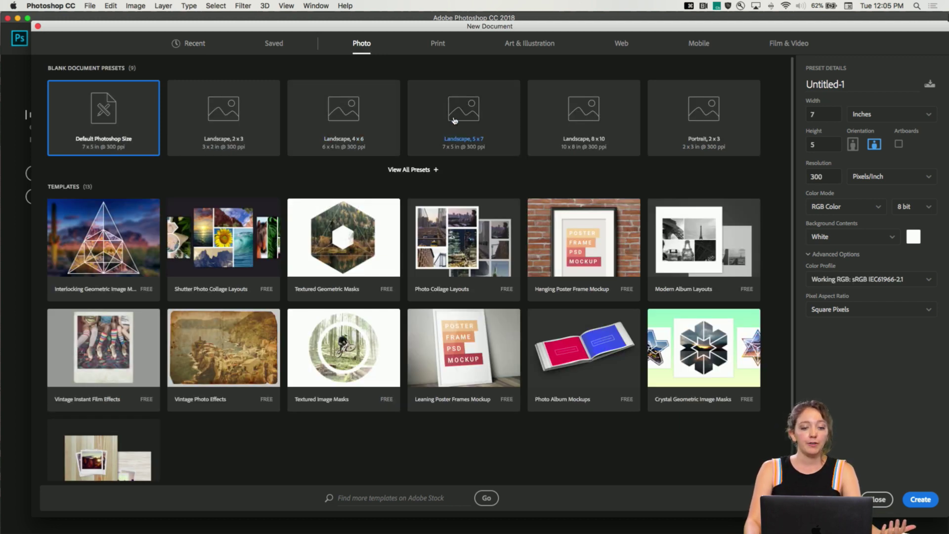
click(437, 44)
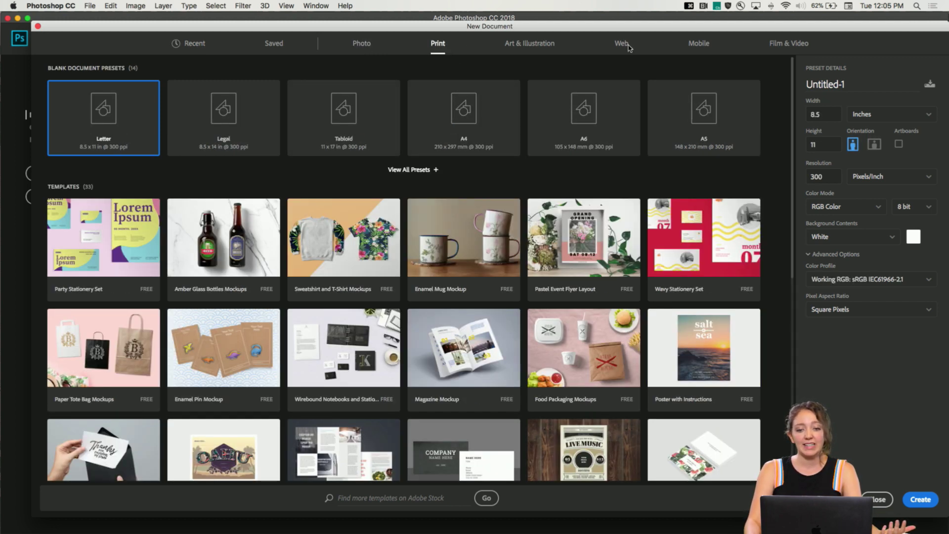
click(705, 46)
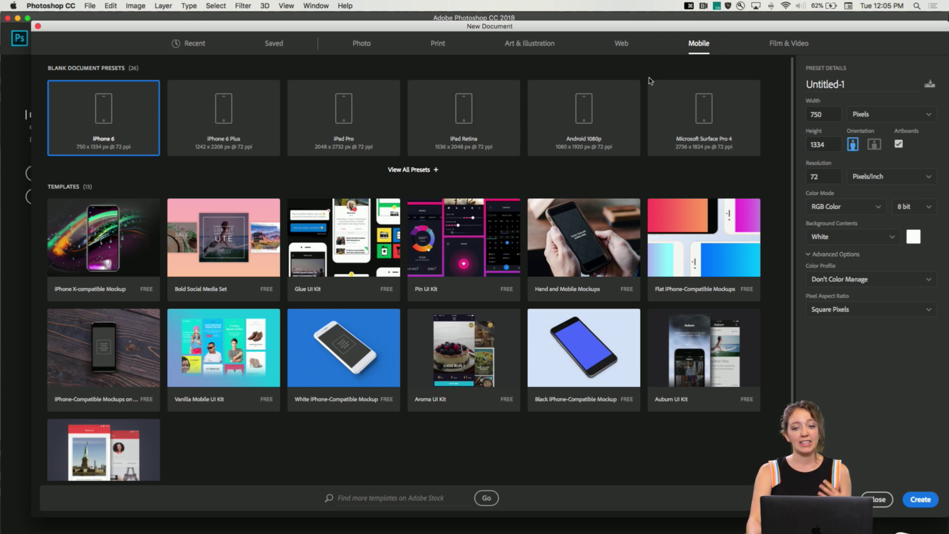
Step: Create the document with a 1080 x 1080 pixel artboard at 300 pixels per inch
double_click(829, 115)
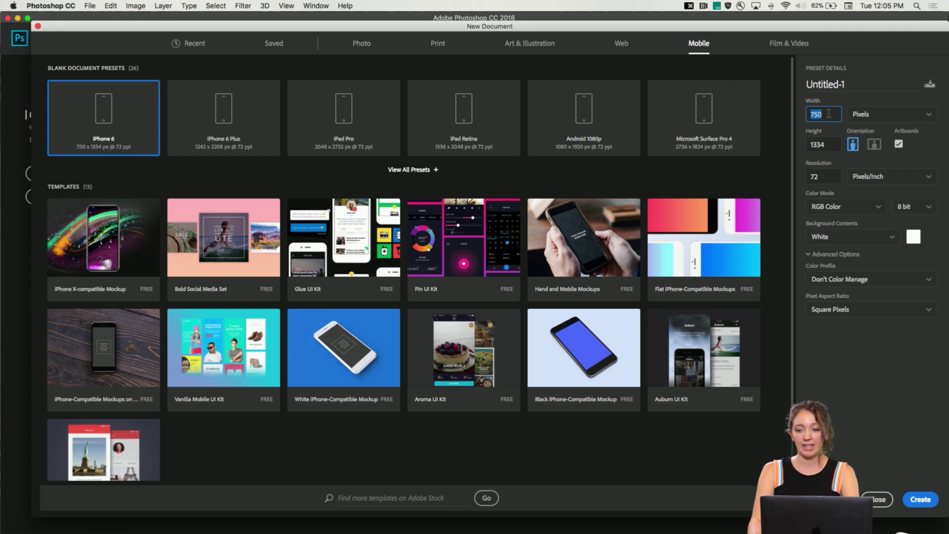
text(1080)
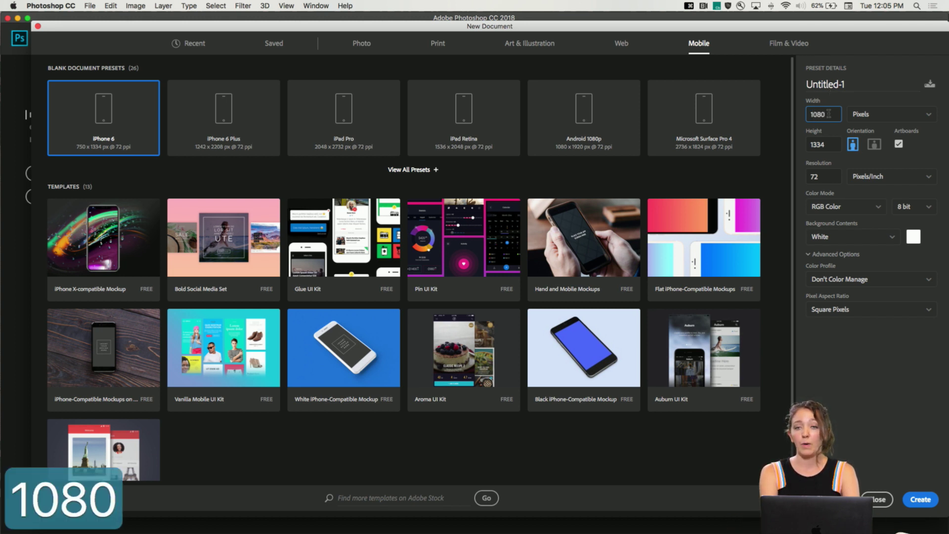
key(Tab)
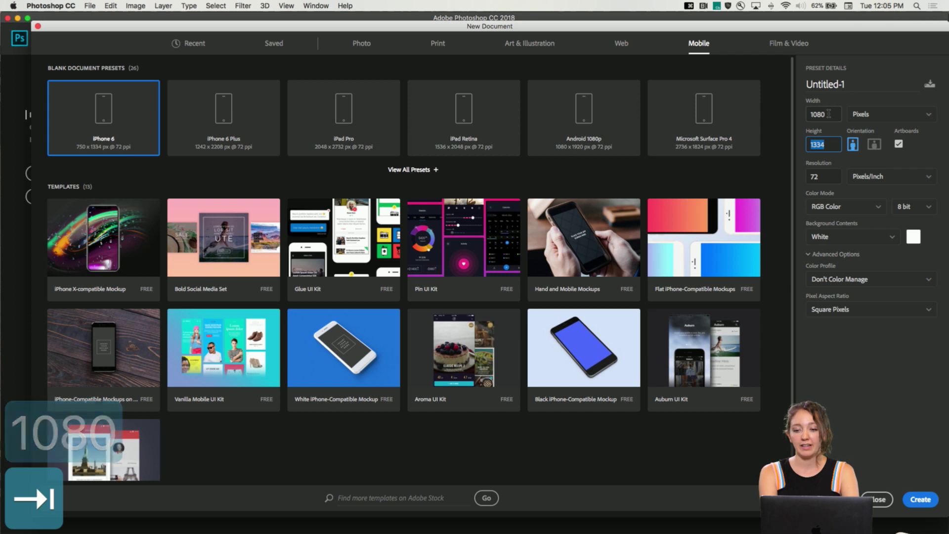
text(1080)
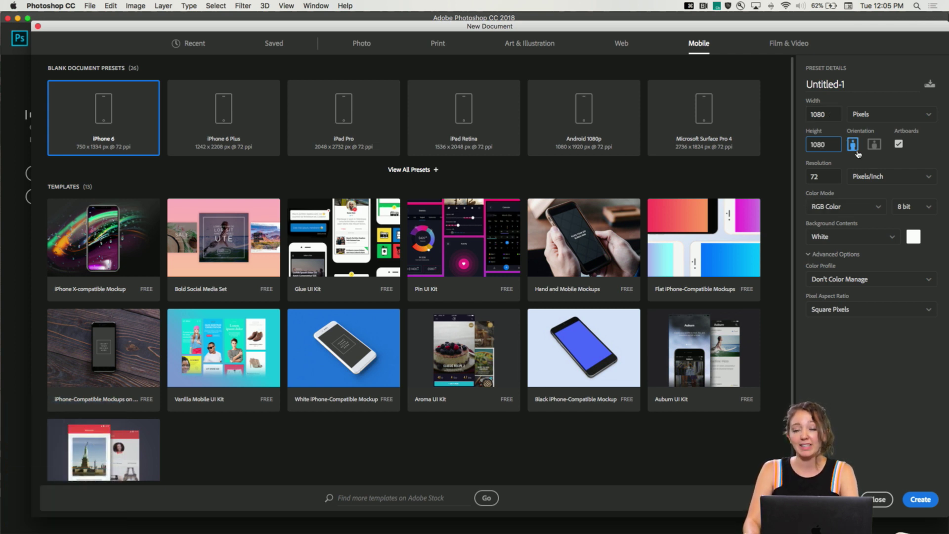
key(Tab)
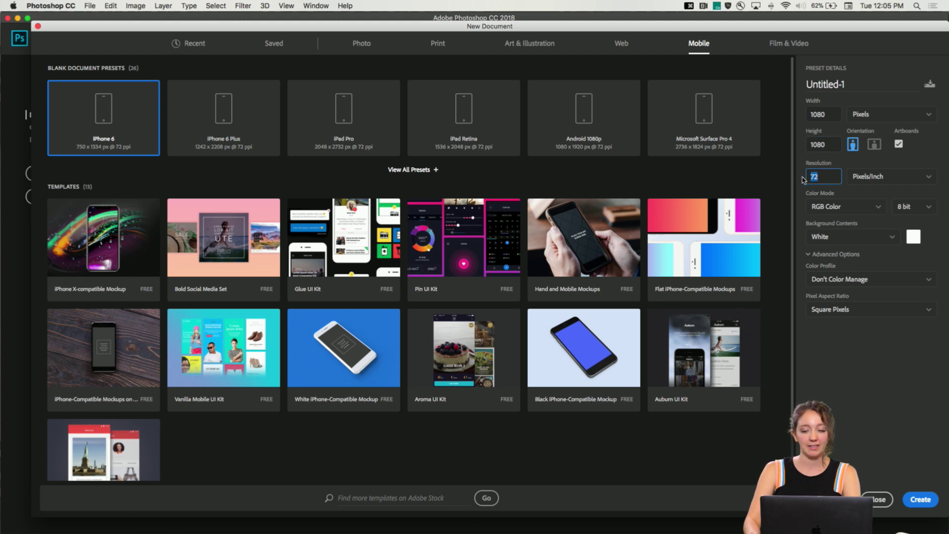
text(300)
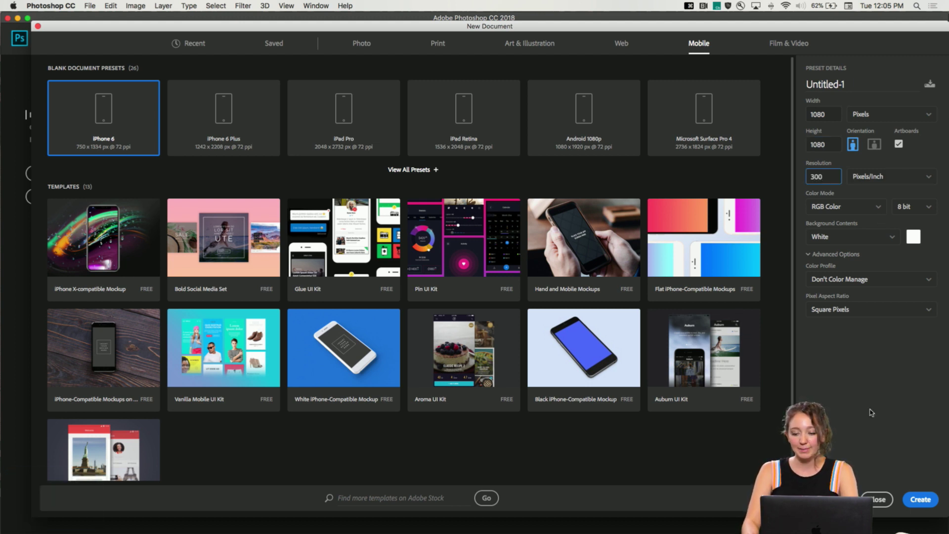
click(923, 501)
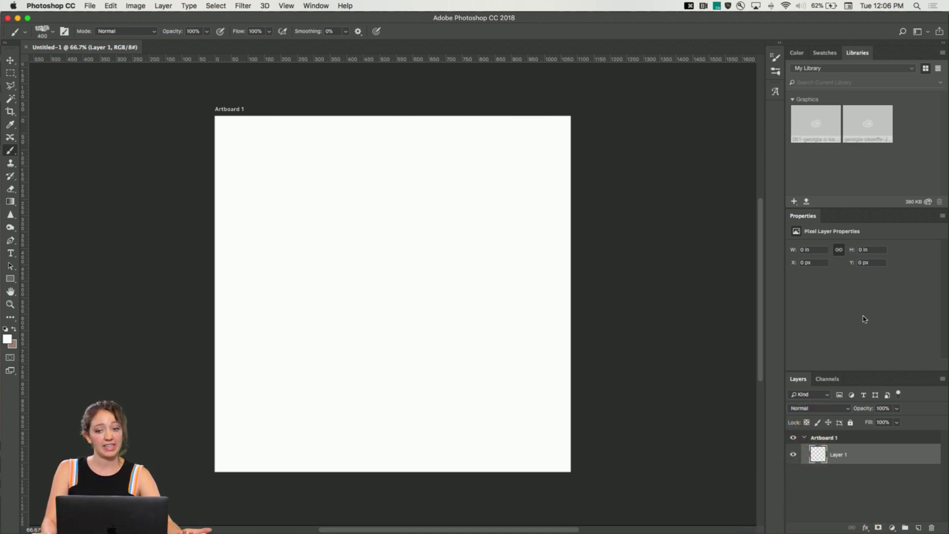
Step: Set the workspace to Essentials (Default)
click(321, 4)
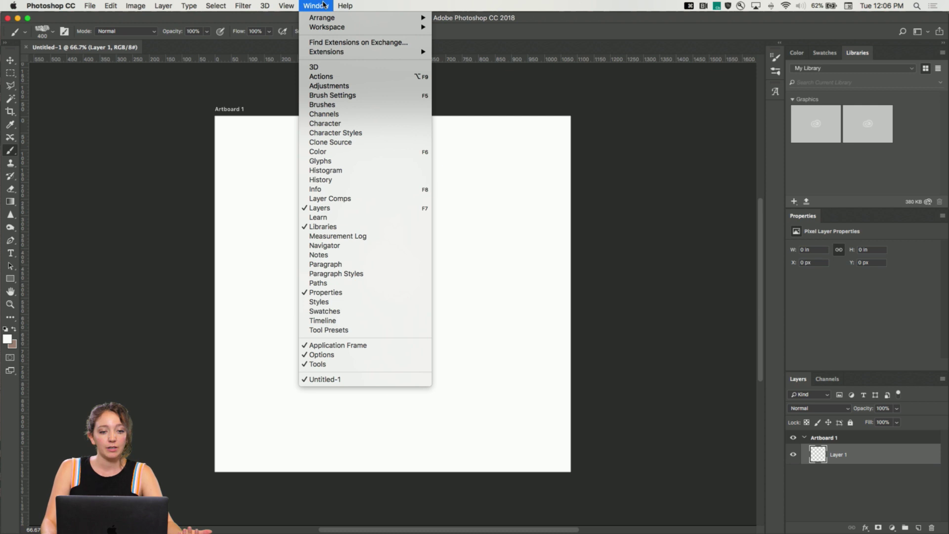
mouse_move(319, 27)
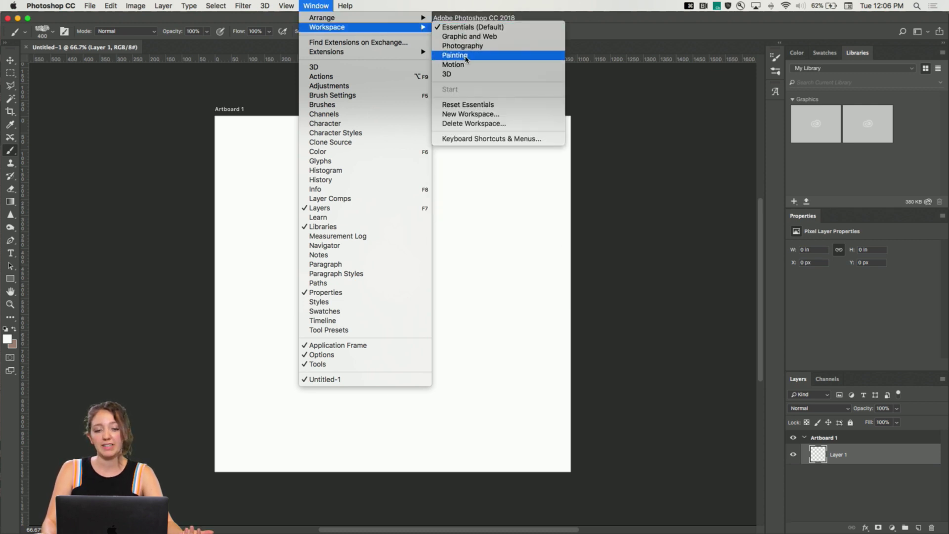
click(472, 30)
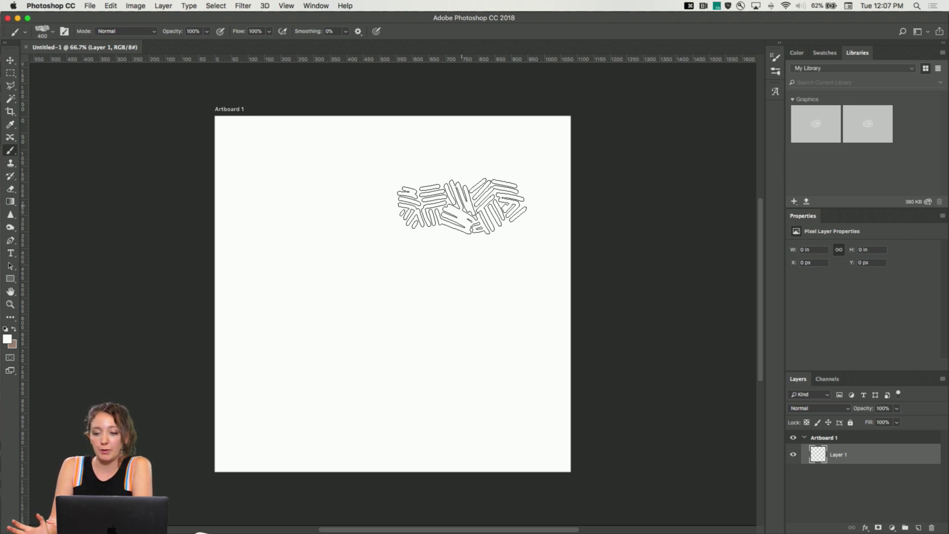
Step: Switch to Chrome and view the black-and-white Georgia O'Keeffe portrait photo
mouse_move(232, 533)
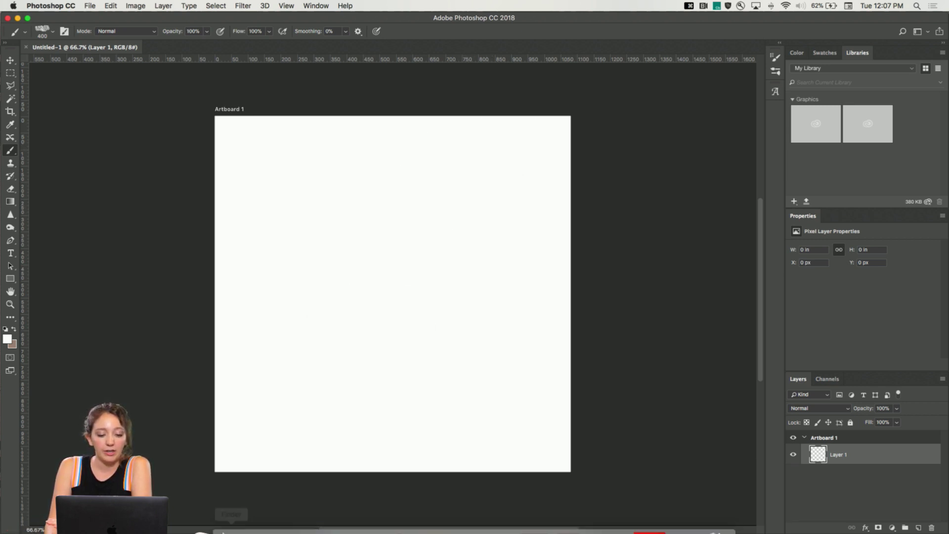
click(399, 514)
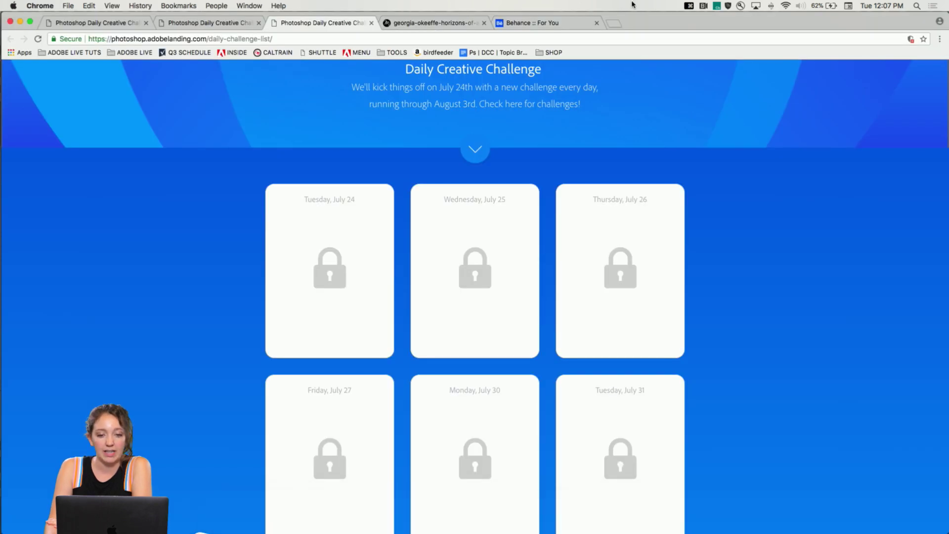
click(434, 27)
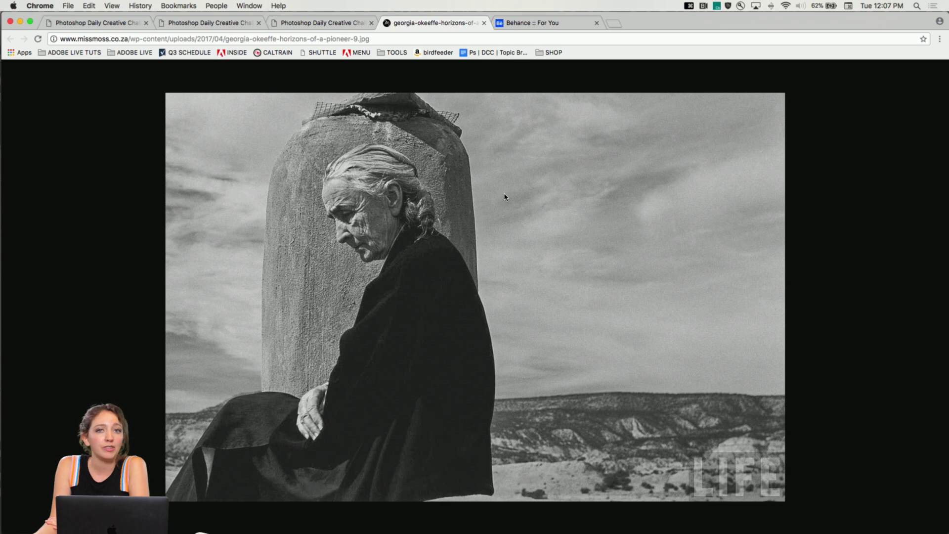
Step: Load stock.adobe.com in a new browser tab and open its Premium Collection
click(614, 25)
text(stock.adobe.com)
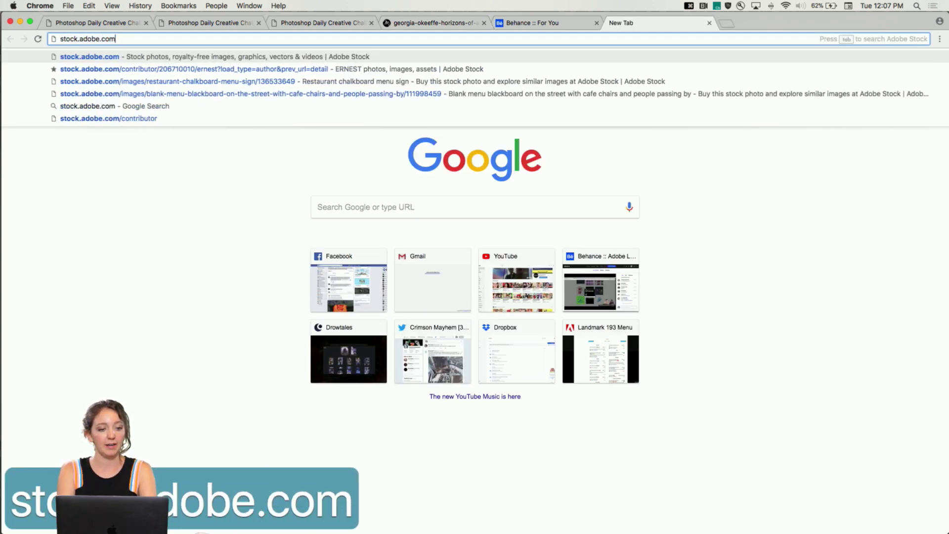
key(Return)
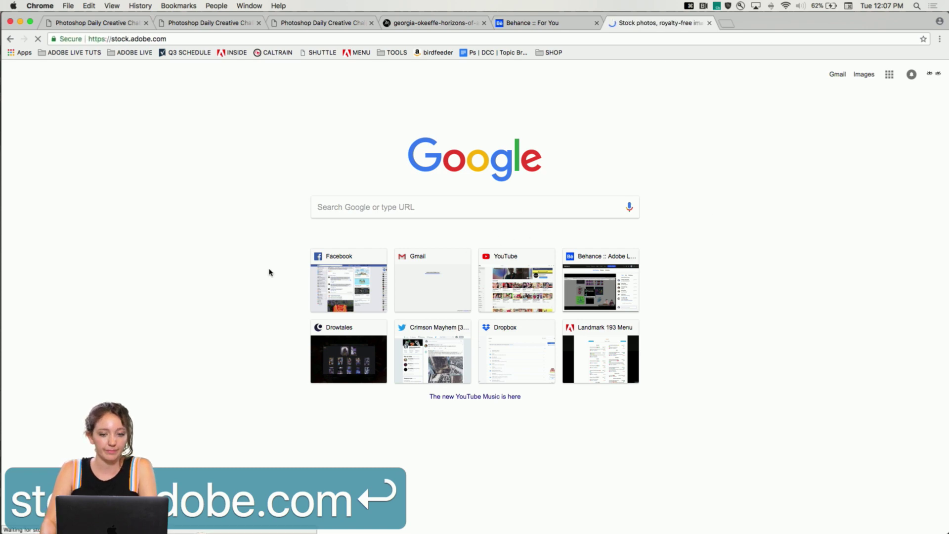
scroll(386, 276, down, 5)
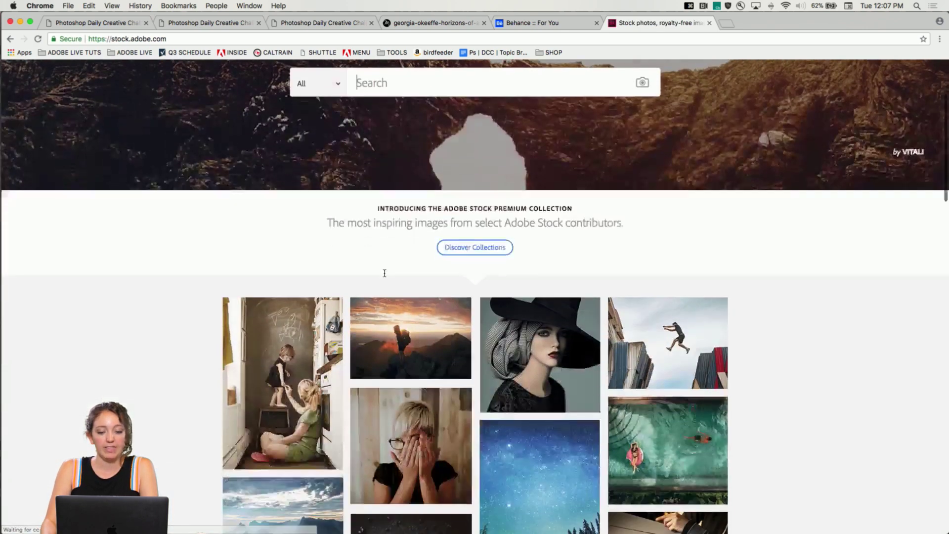
scroll(385, 276, down, 2)
click(491, 226)
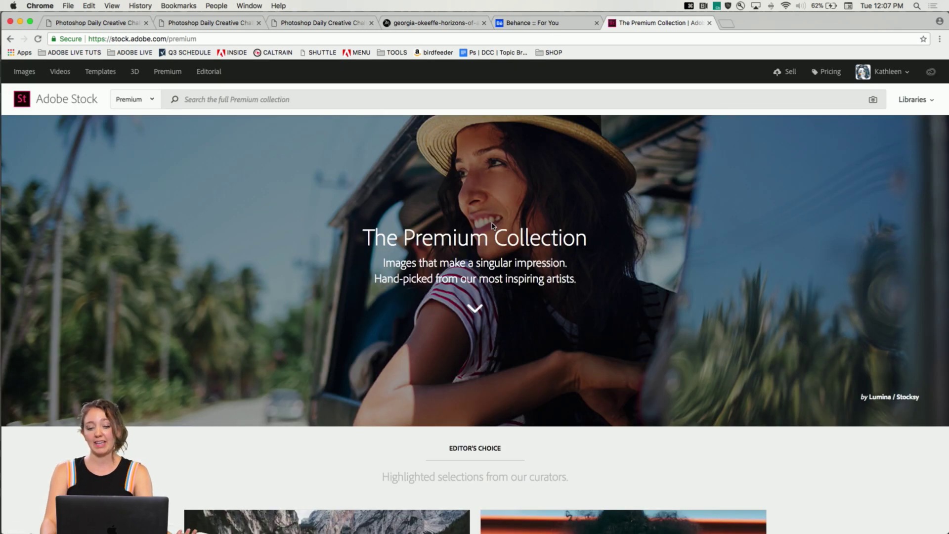
Step: Browse the Premium Collection's Editor's Choice and concept galleries, and return to the Georgia O'Keeffe photo
scroll(492, 226, down, 4)
scroll(492, 226, down, 3)
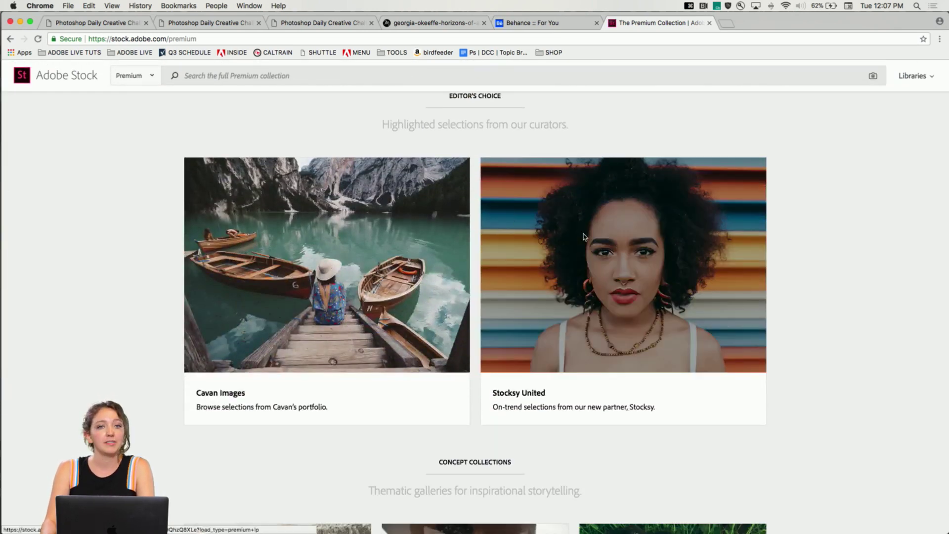
scroll(584, 236, down, 3)
scroll(362, 202, up, 2)
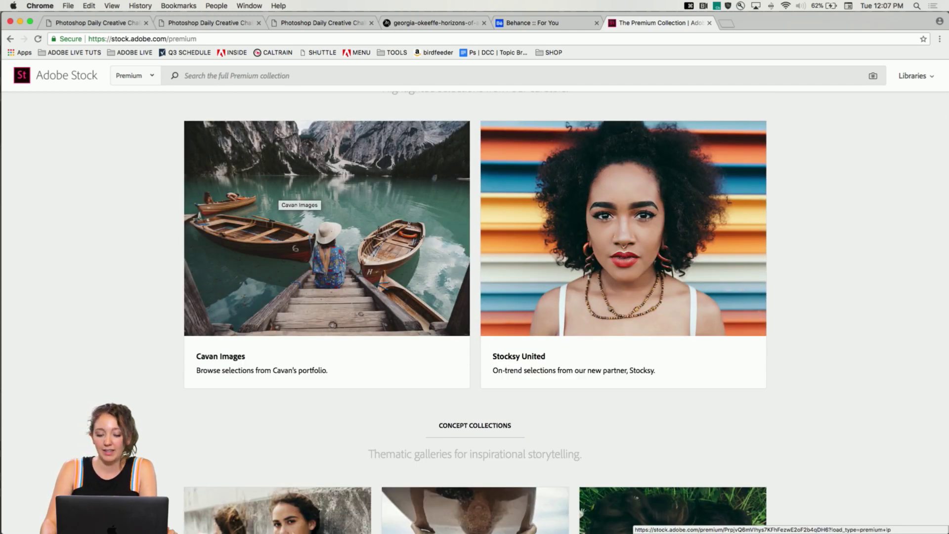
mouse_move(299, 531)
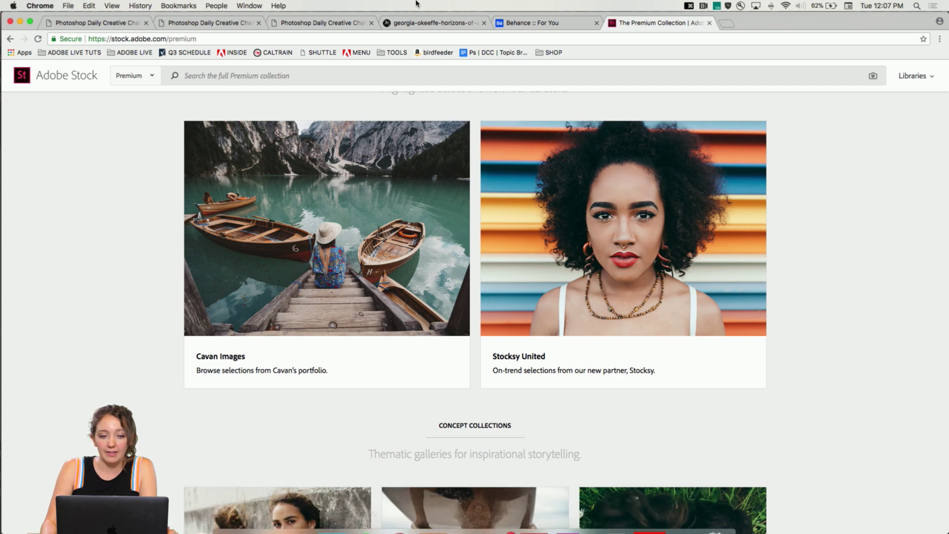
click(410, 24)
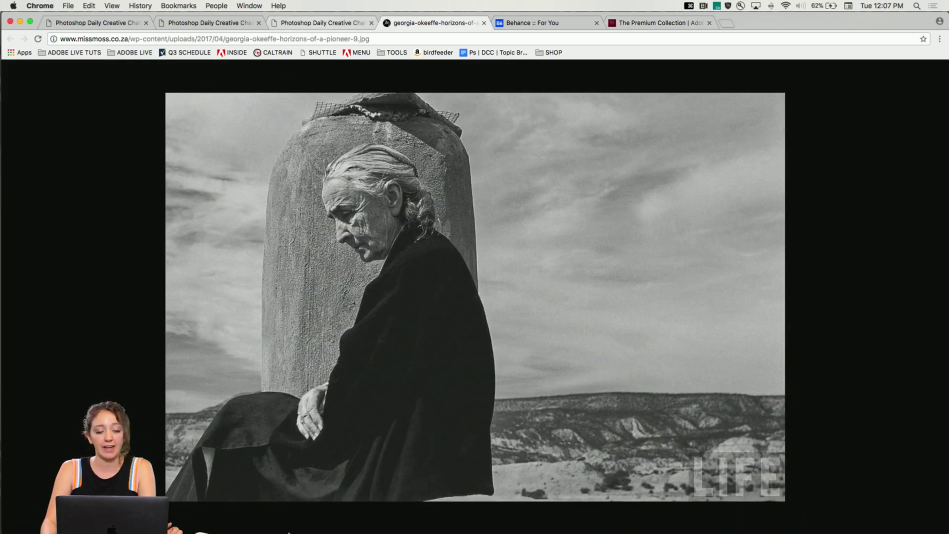
Step: Switch to Photoshop and place the black-and-white Georgia O'Keeffe library photo on the artboard, aligned to its full width
mouse_move(299, 532)
click(346, 526)
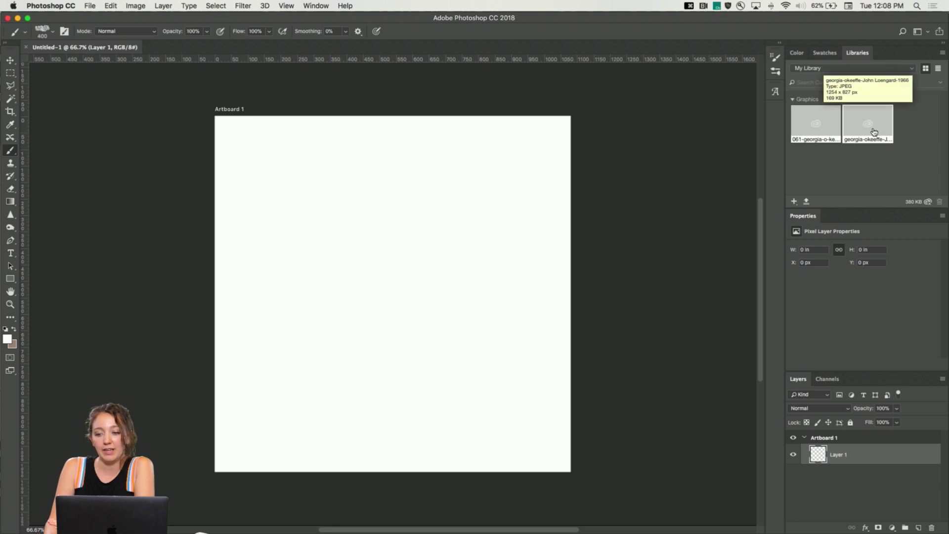
drag(872, 129, 396, 280)
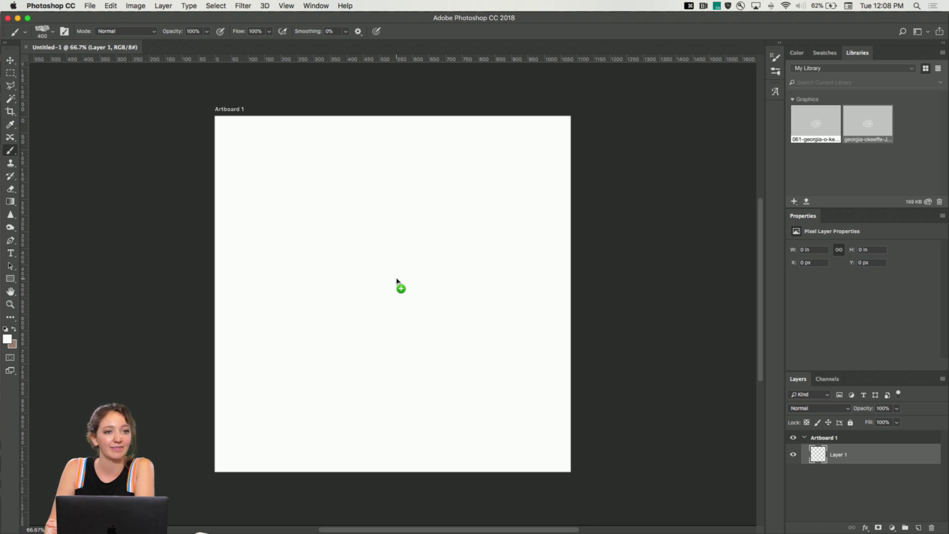
drag(397, 280, 396, 279)
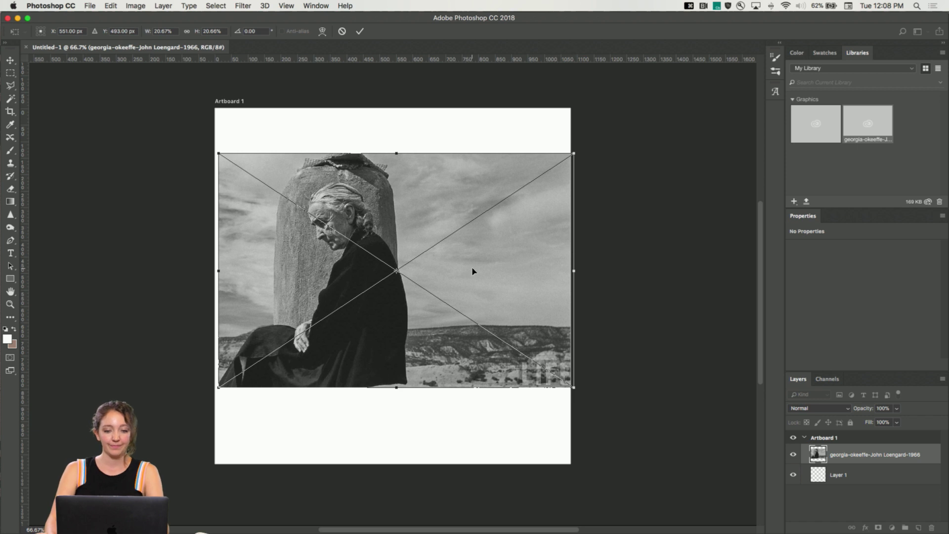
drag(474, 257, 470, 269)
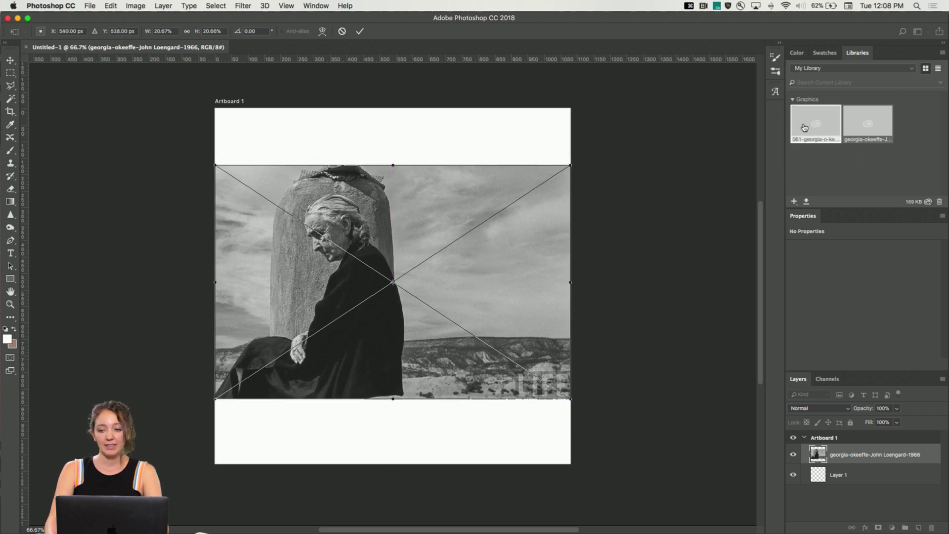
key(Return)
Step: Place the 061-georgia-o-keeffe-theredlist library portrait on the artboard and scale it proportionally to about 82%
drag(820, 126, 392, 265)
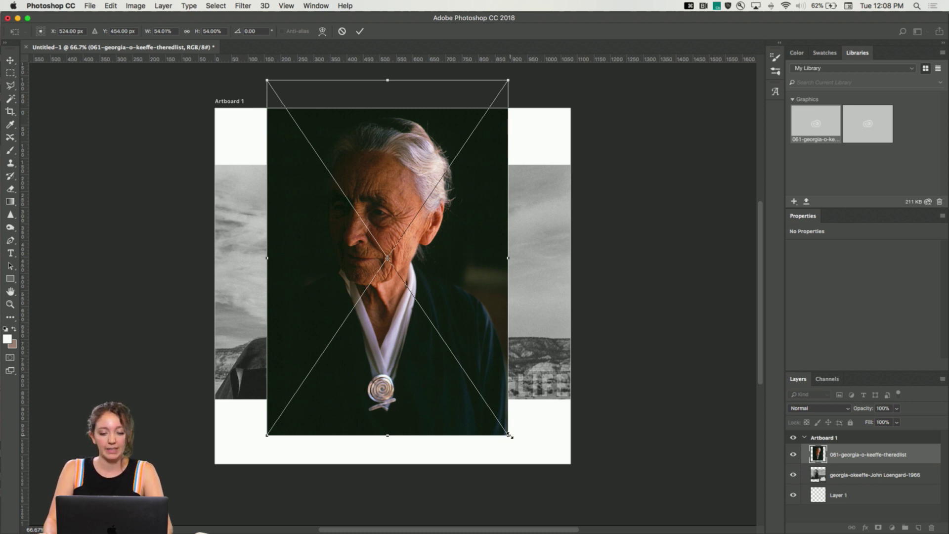
drag(487, 358, 492, 383)
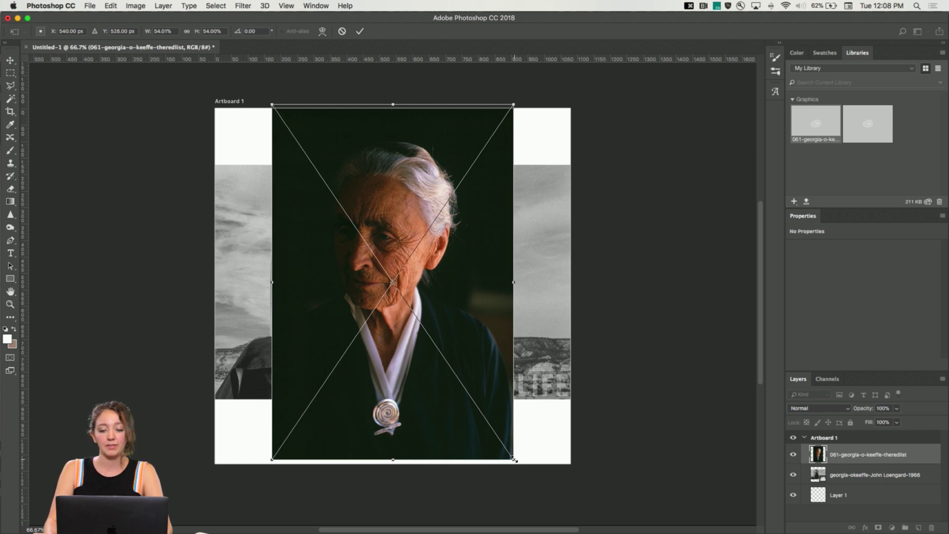
drag(515, 459, 685, 486)
key(shift)
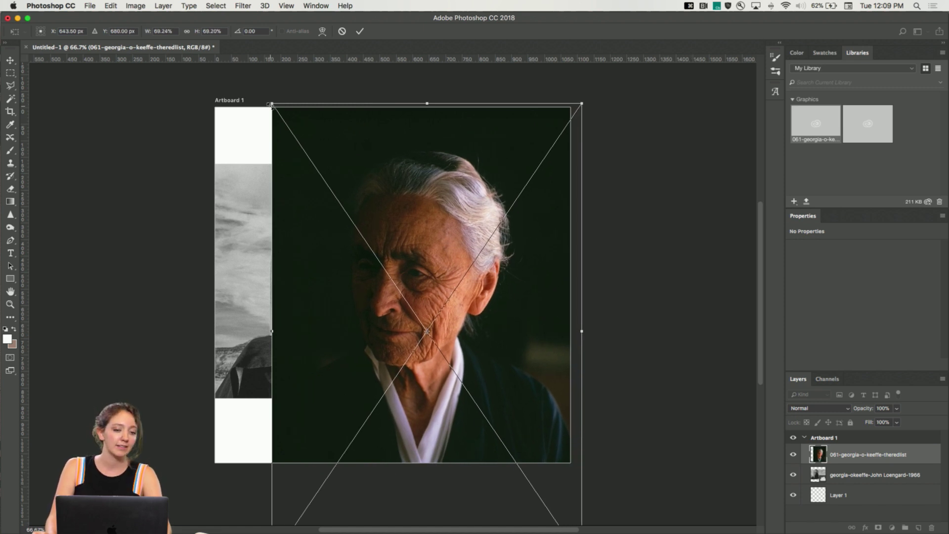
drag(271, 104, 247, 168)
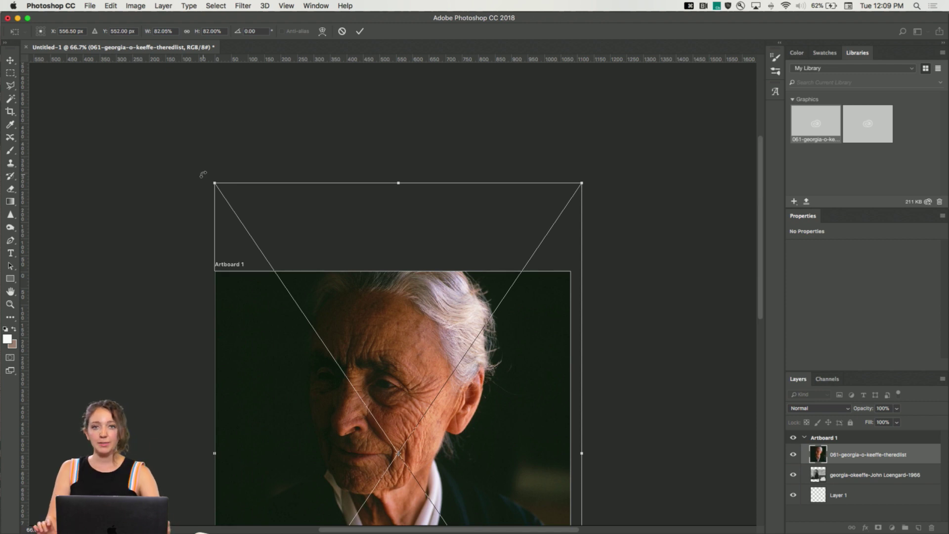
Step: Reposition the enlarged colour portrait at about X 540 px, Y 697 px so the whole head fits inside the artboard, and commit the placement
scroll(202, 174, down, 8)
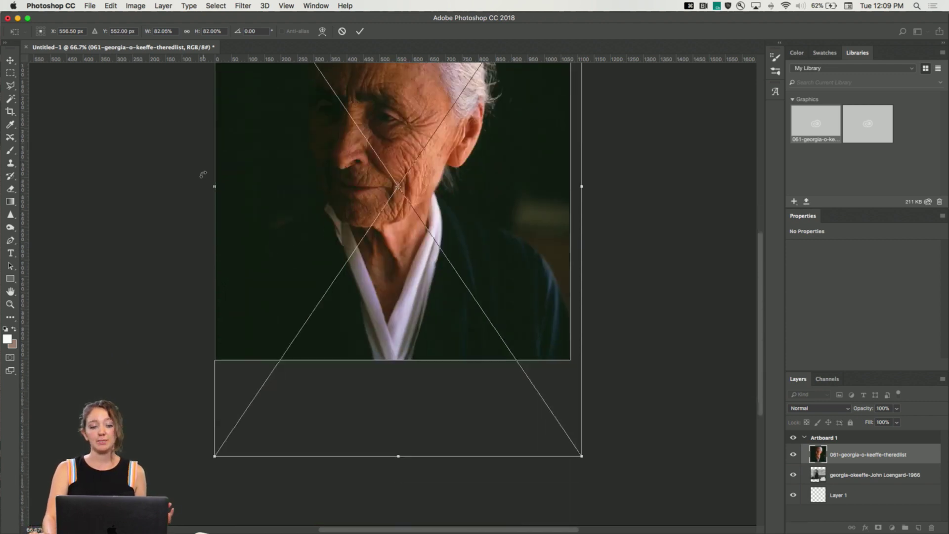
scroll(203, 174, up, 3)
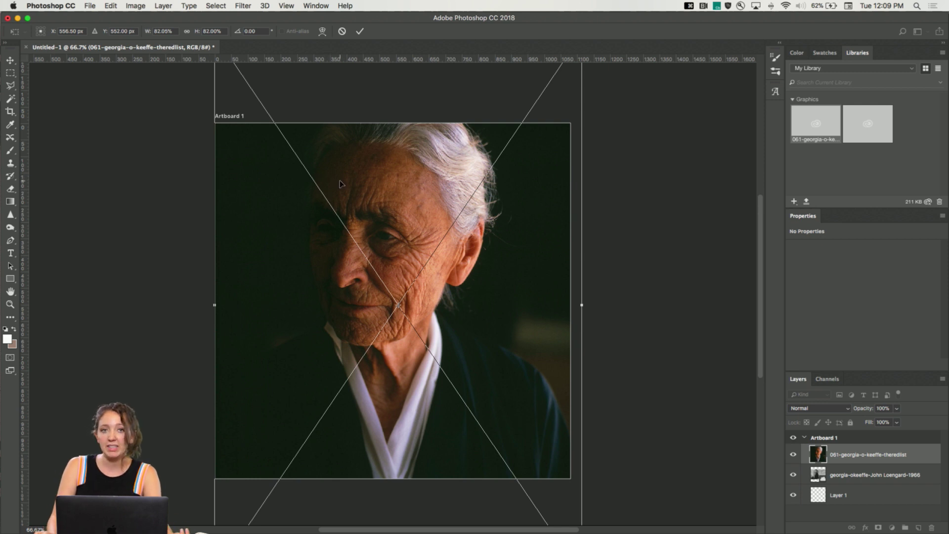
drag(340, 181, 341, 229)
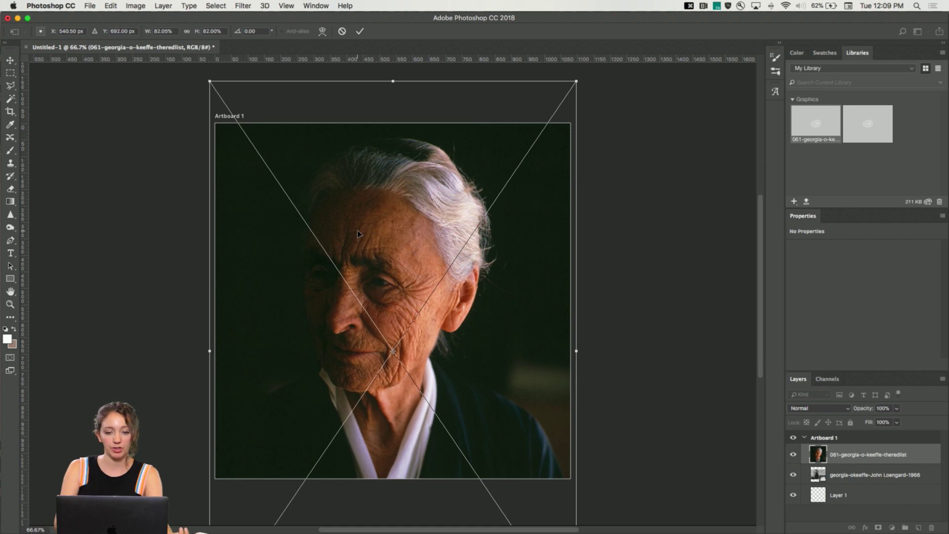
key(Down)
key(Down)
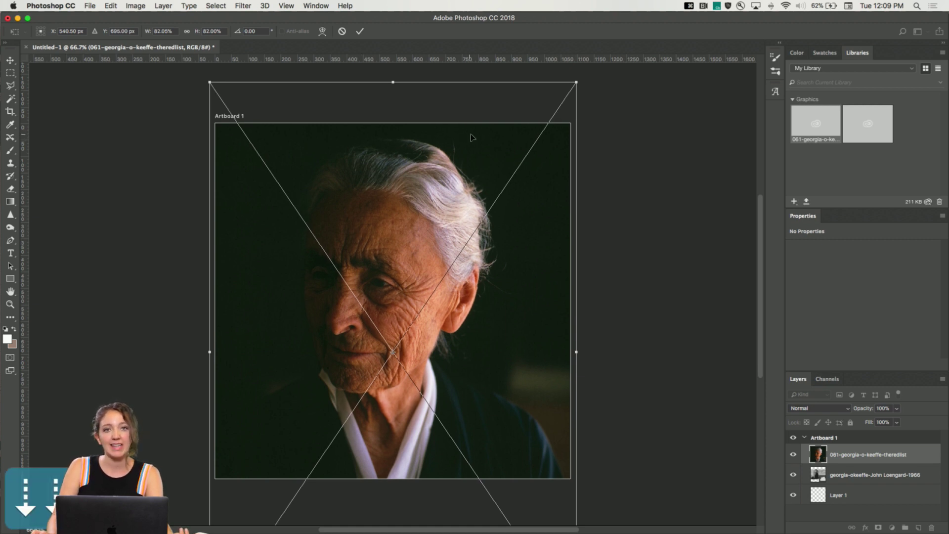
key(Down)
key(Down)
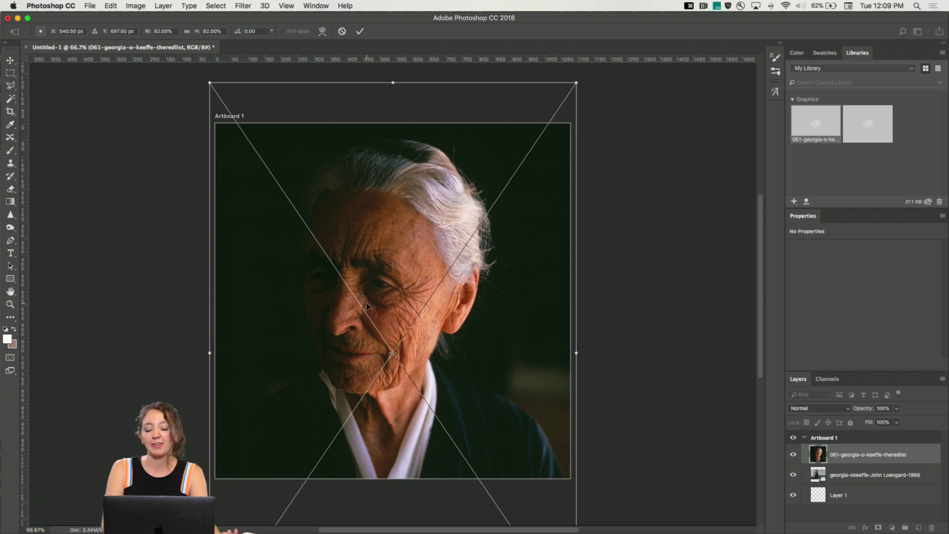
key(Return)
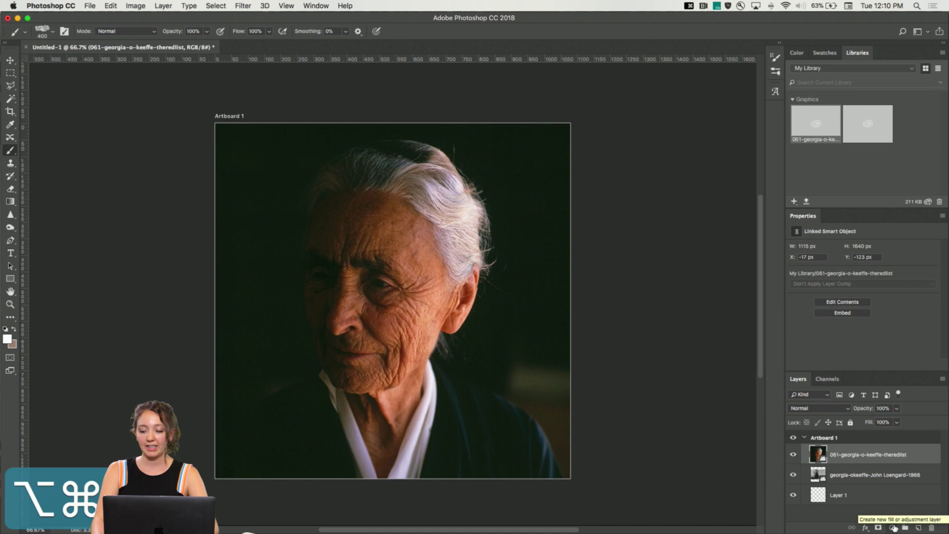
Step: Add a Hue/Saturation adjustment layer above the colour portrait and enlarge the Properties panel to show all its settings
click(756, 513)
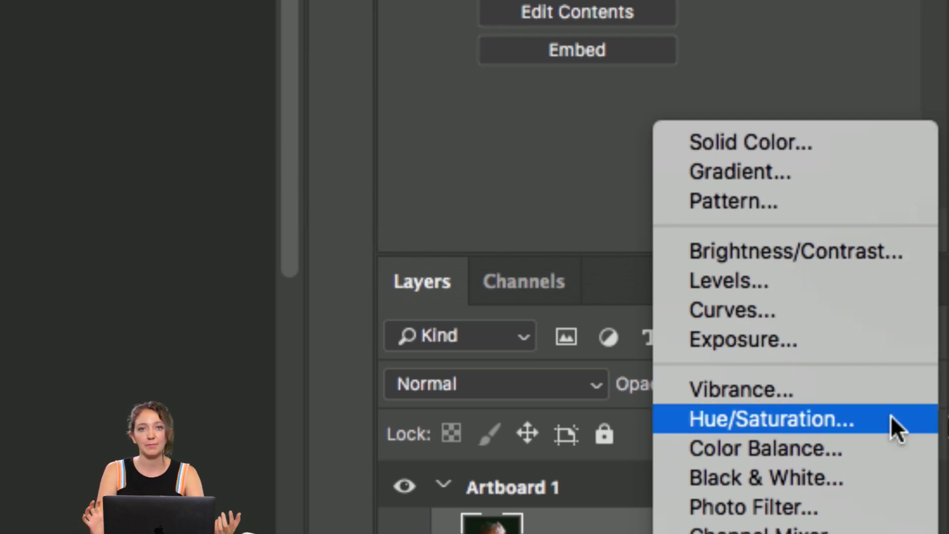
click(891, 416)
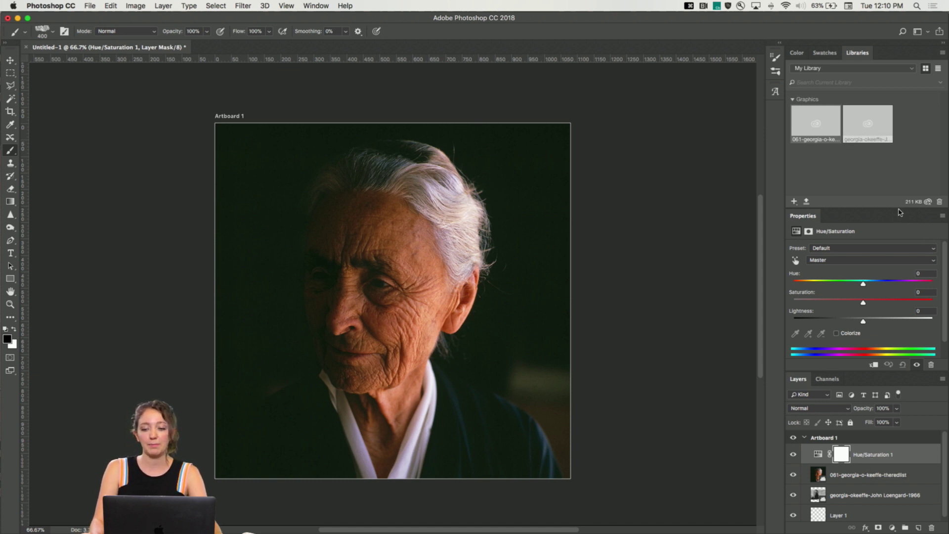
drag(899, 212, 904, 293)
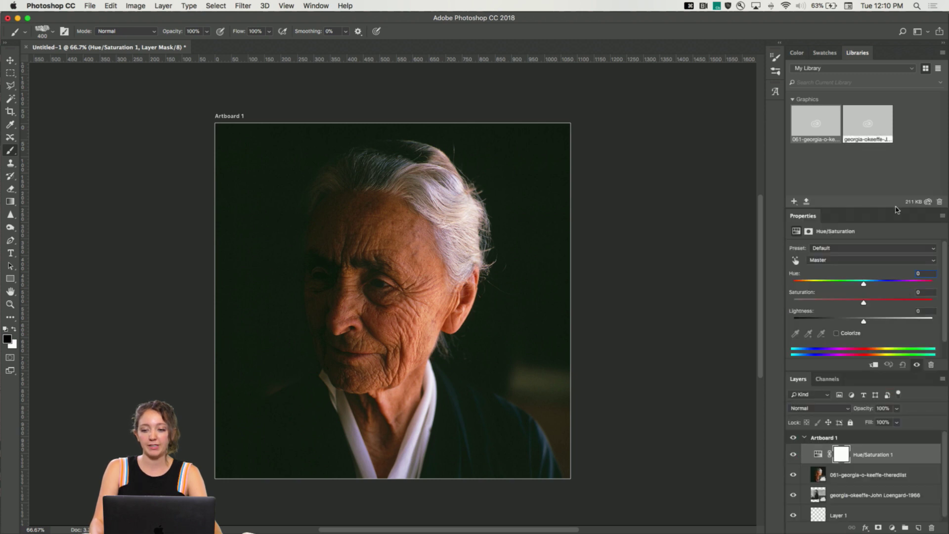
drag(898, 210, 899, 93)
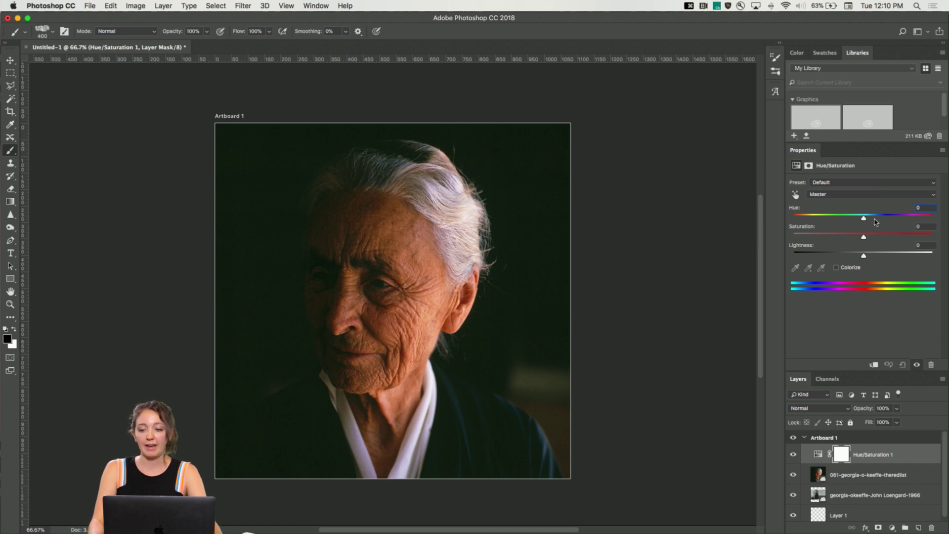
Step: Shift the adjustment's hue to -97, compare the portrait with and without Colorize, and leave Colorize enabled
drag(864, 218, 818, 224)
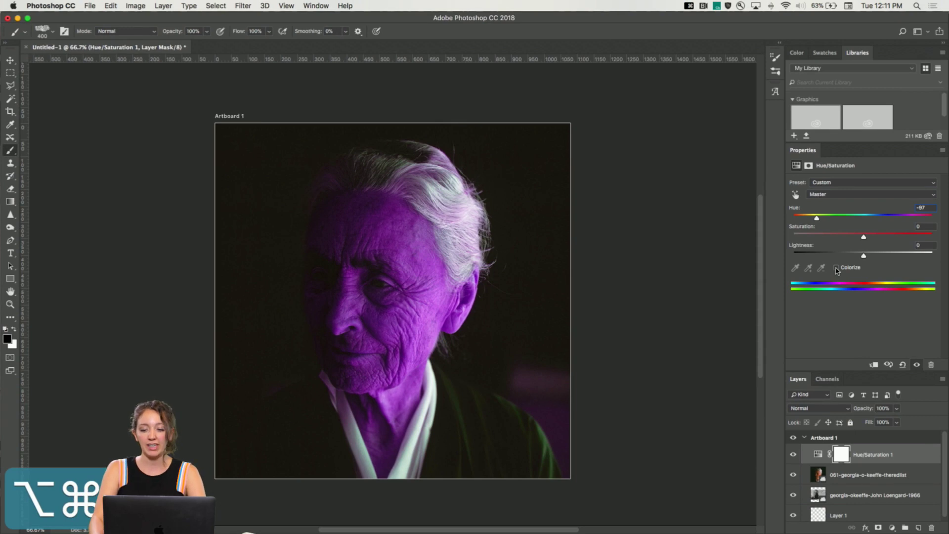
click(836, 269)
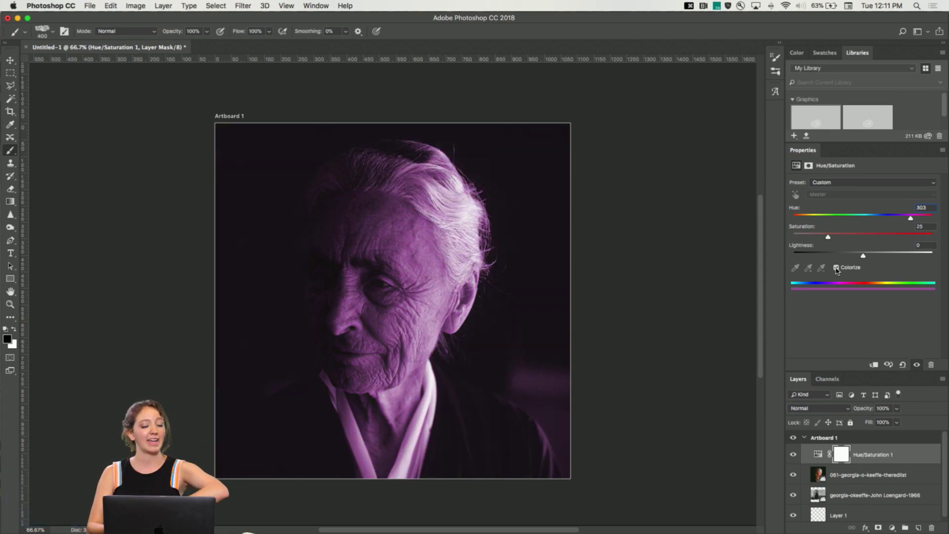
click(837, 269)
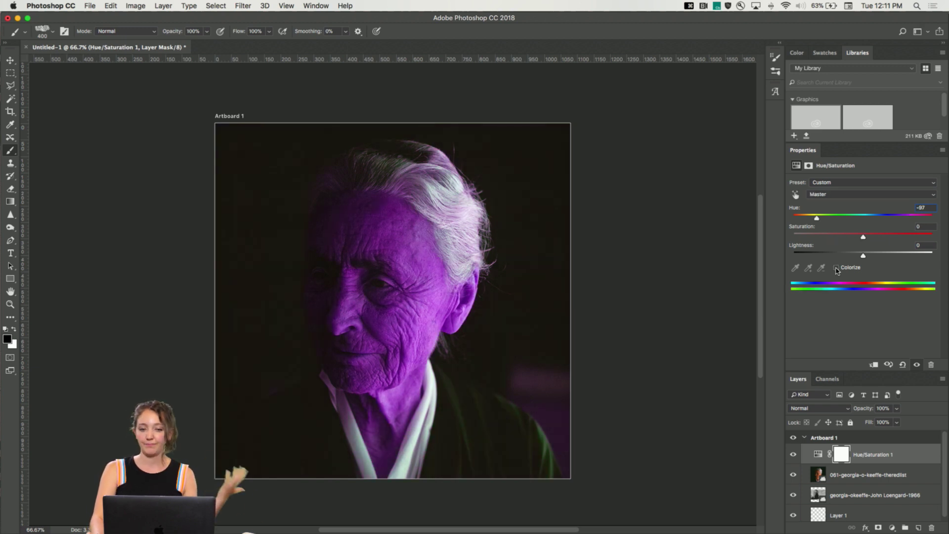
click(836, 270)
click(837, 269)
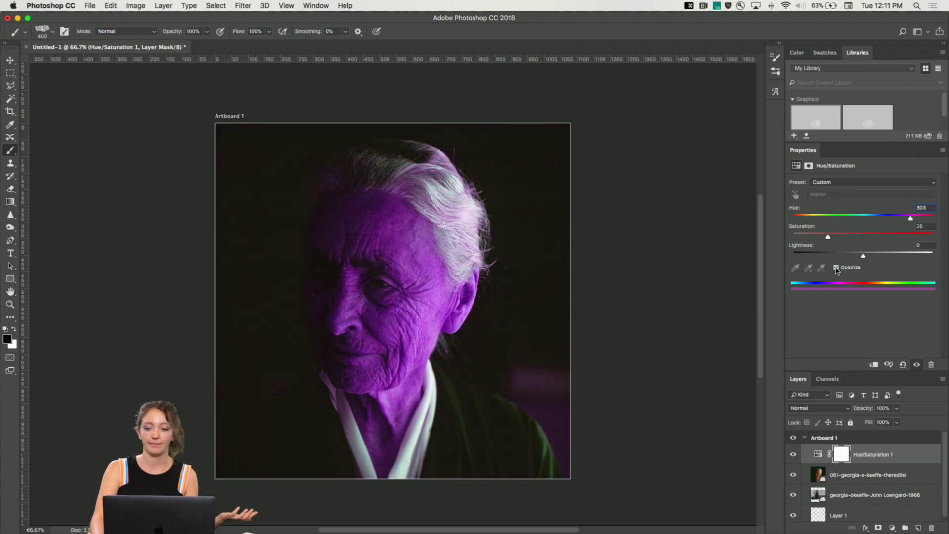
click(836, 270)
click(837, 269)
click(836, 269)
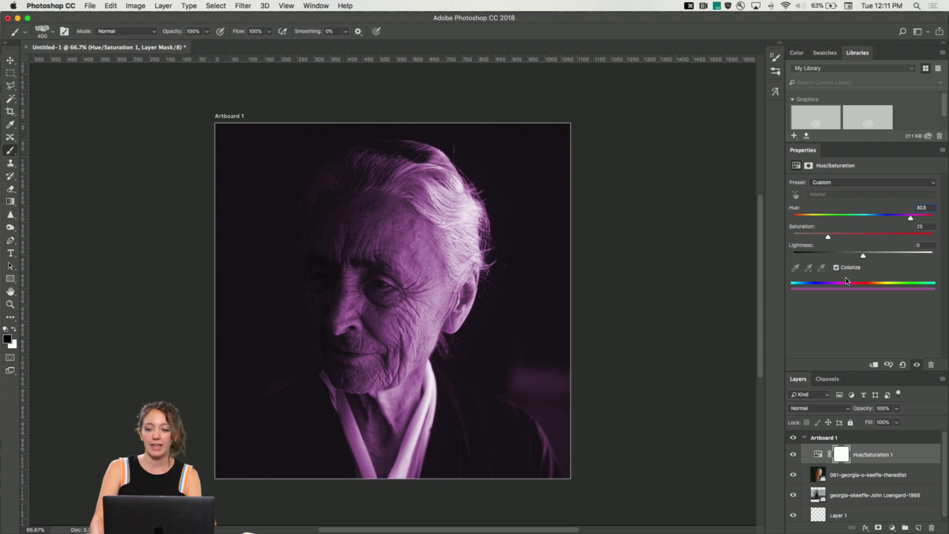
Step: Tune the colorized Hue/Saturation adjustment to Lightness -20, Saturation 51 and Hue 319
mouse_move(863, 257)
mouse_down()
mouse_move(827, 258)
mouse_move(913, 258)
mouse_move(852, 257)
mouse_up()
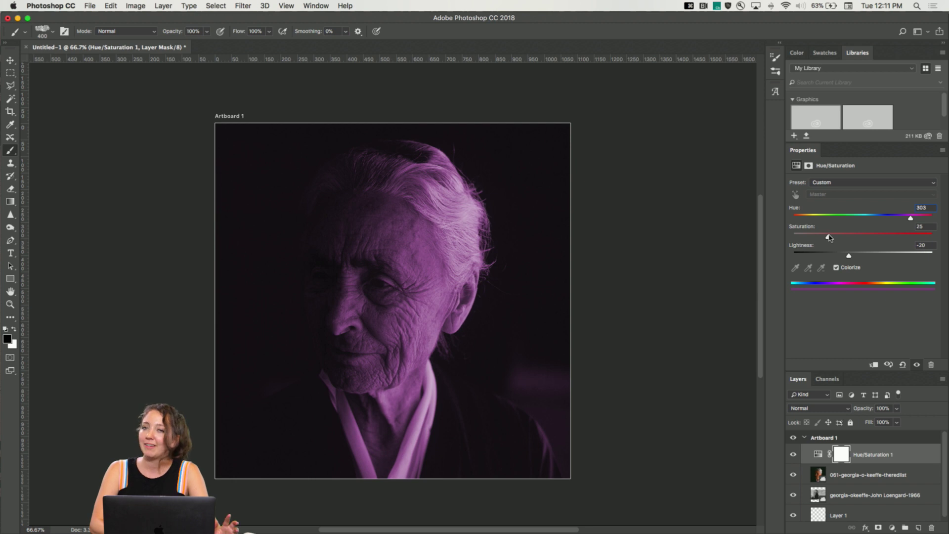
drag(830, 238, 871, 234)
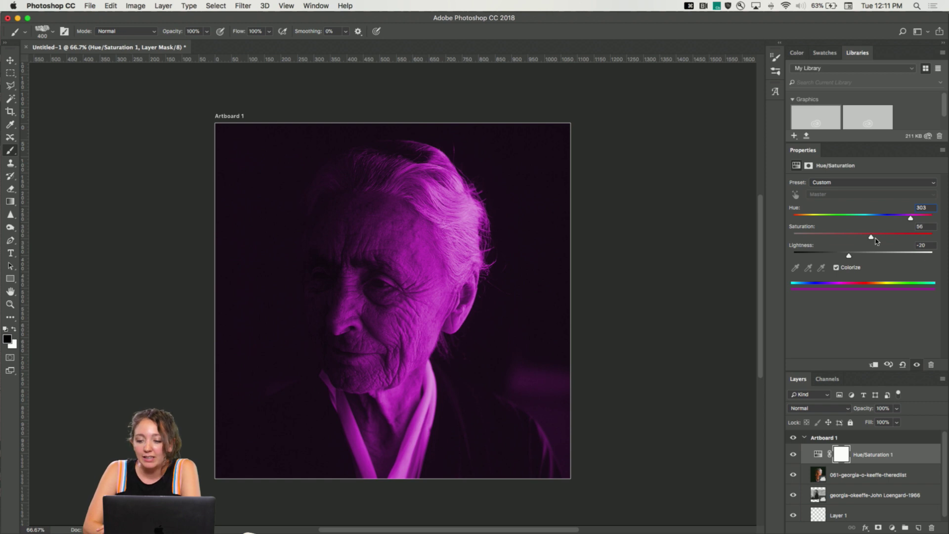
drag(873, 240, 870, 240)
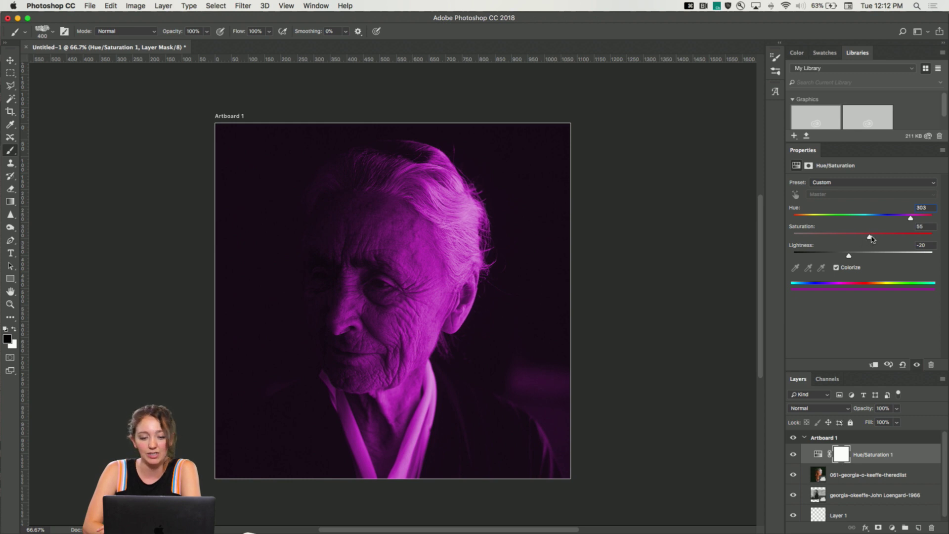
drag(872, 239, 864, 239)
drag(911, 218, 917, 219)
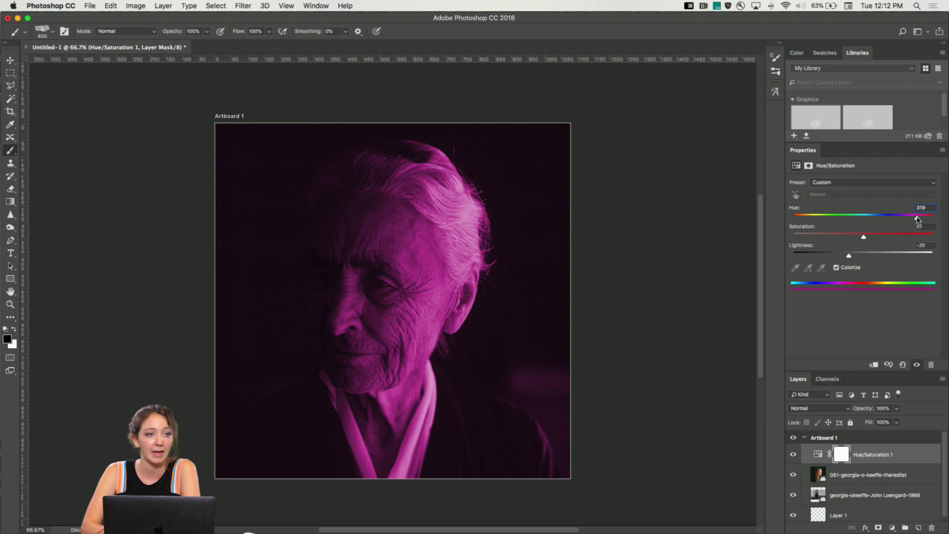
Step: Try resetting the Hue/Saturation adjustment to its defaults, undo the reset, and give the Layers panel more height
click(903, 365)
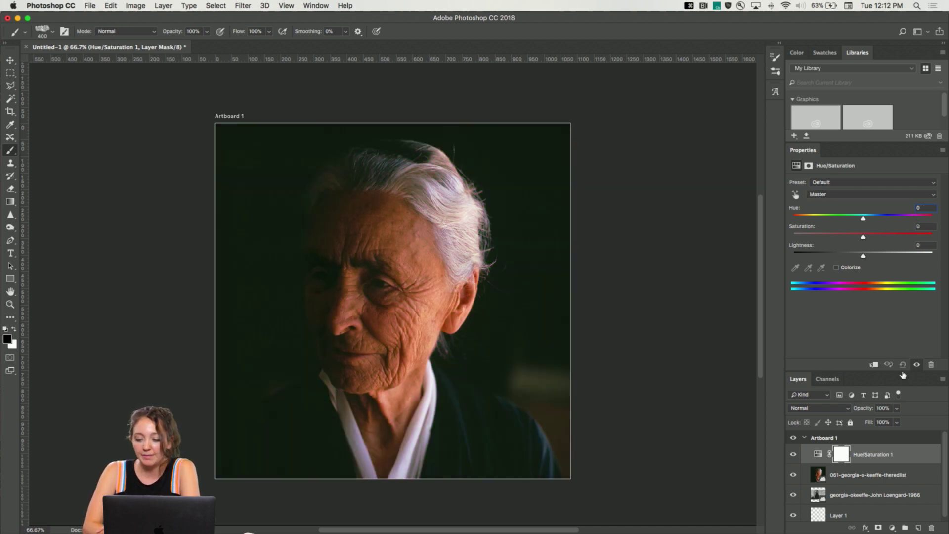
drag(852, 371, 851, 315)
key(super+z)
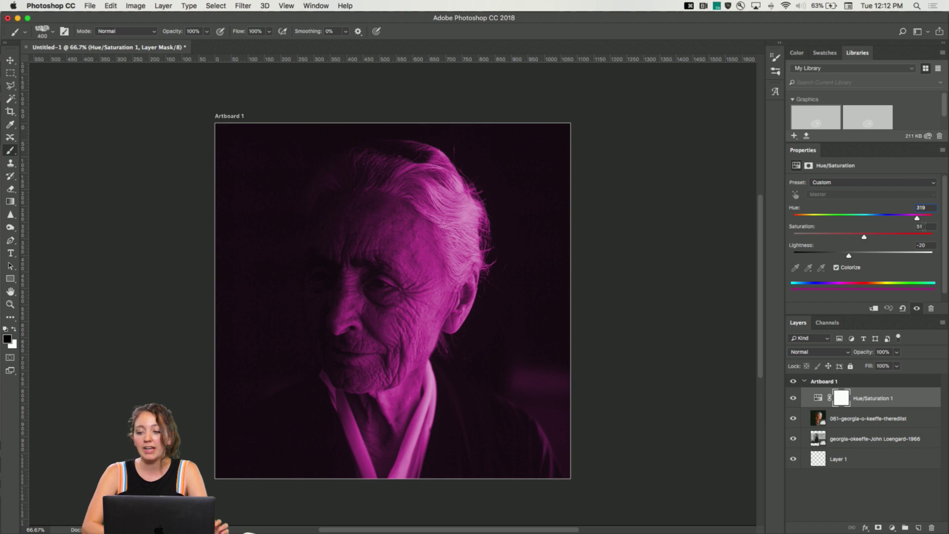
Step: Try a golden tint at Hue 45 on the portrait, and set the adjustment's Hue to 327 for a magenta tint
drag(918, 221, 812, 224)
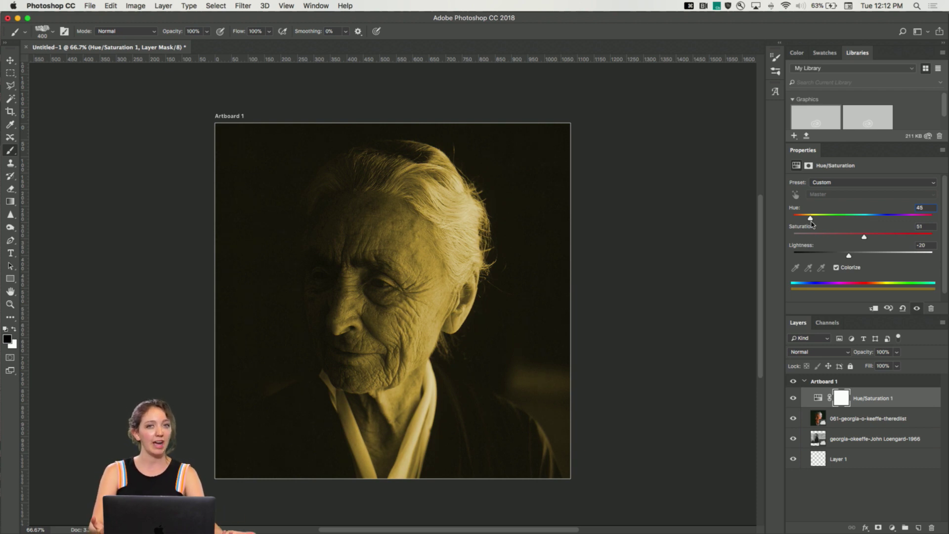
drag(811, 219, 926, 217)
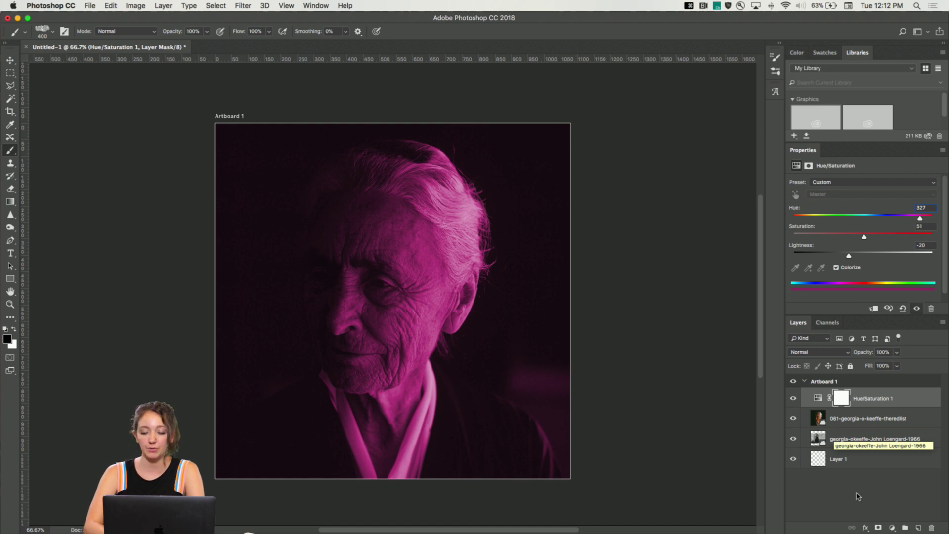
Step: Add the quote text “take time to look” in quotation marks across the lower part of the portrait
click(850, 478)
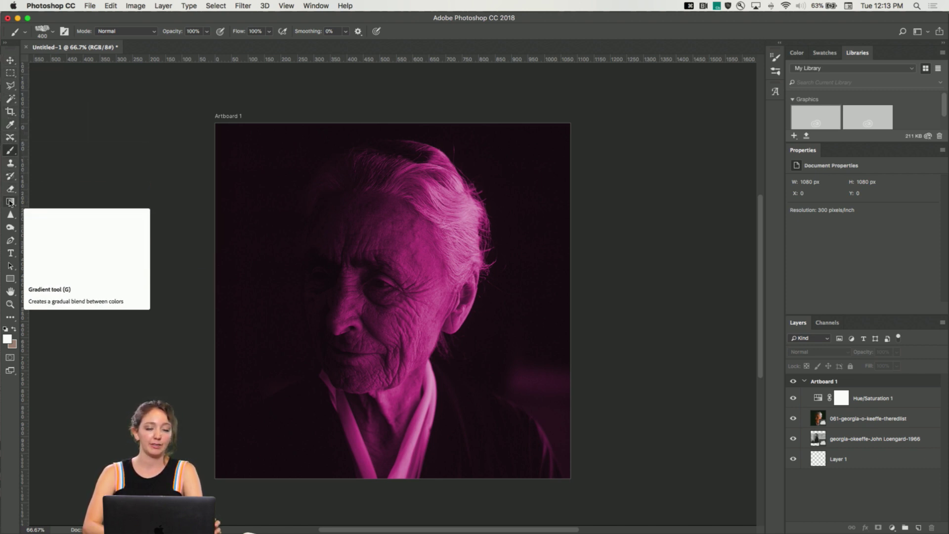
click(10, 254)
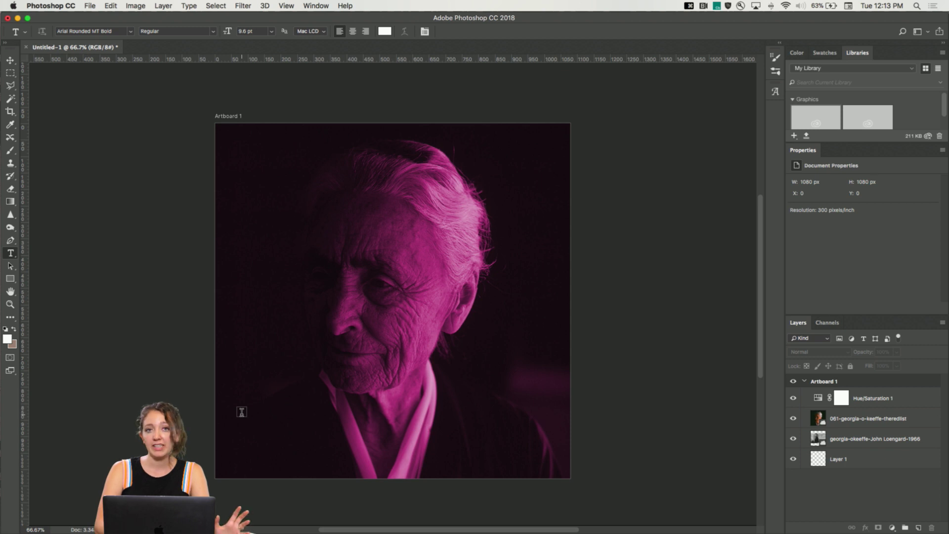
click(242, 412)
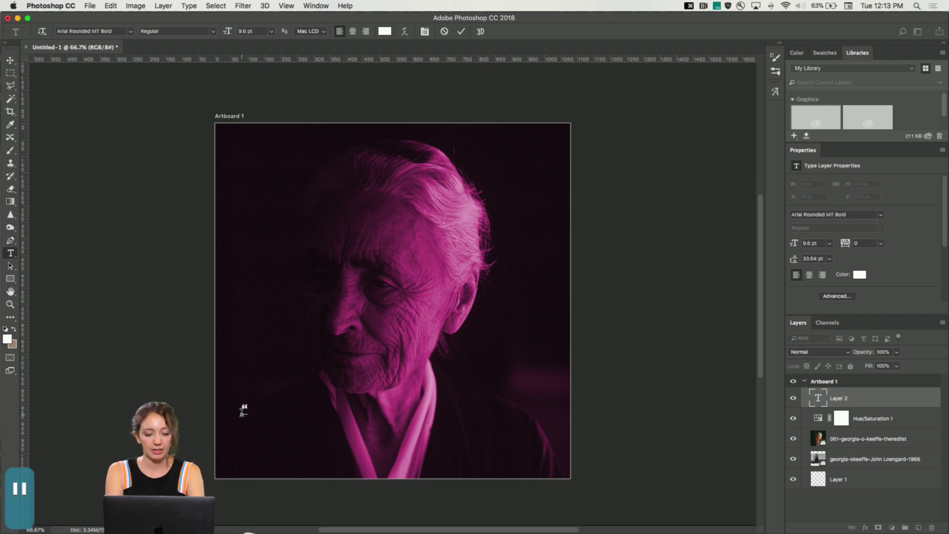
text(take )
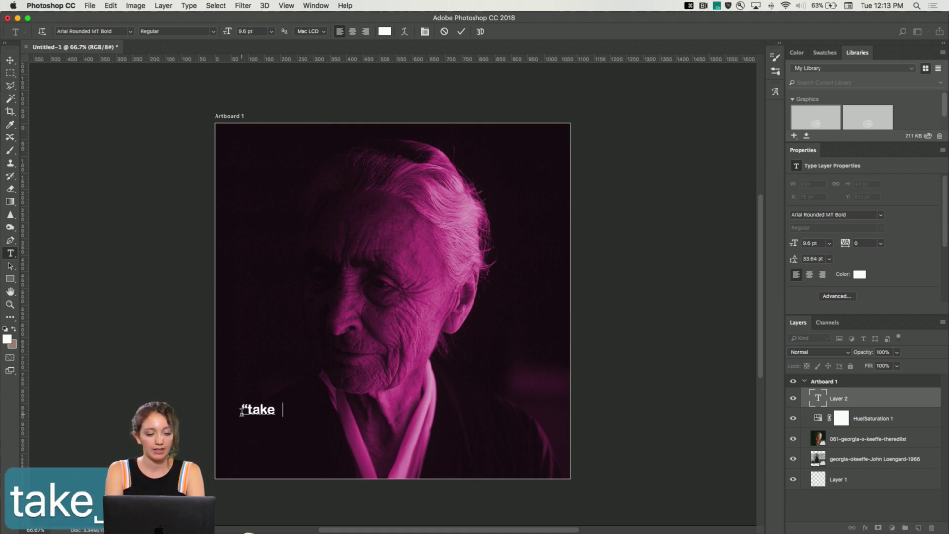
text(time to look")
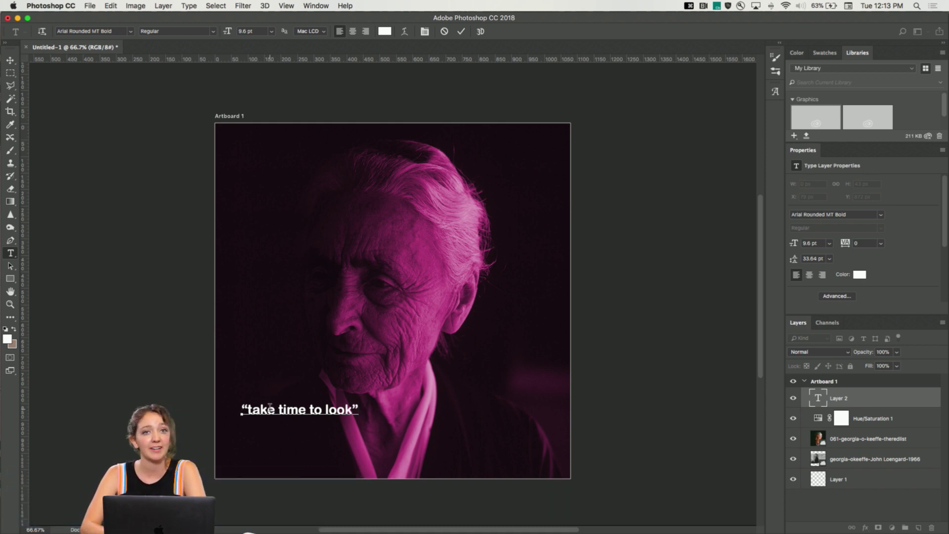
Step: Select the entire quote text and set its color to pure white, ffffff
triple_click(296, 410)
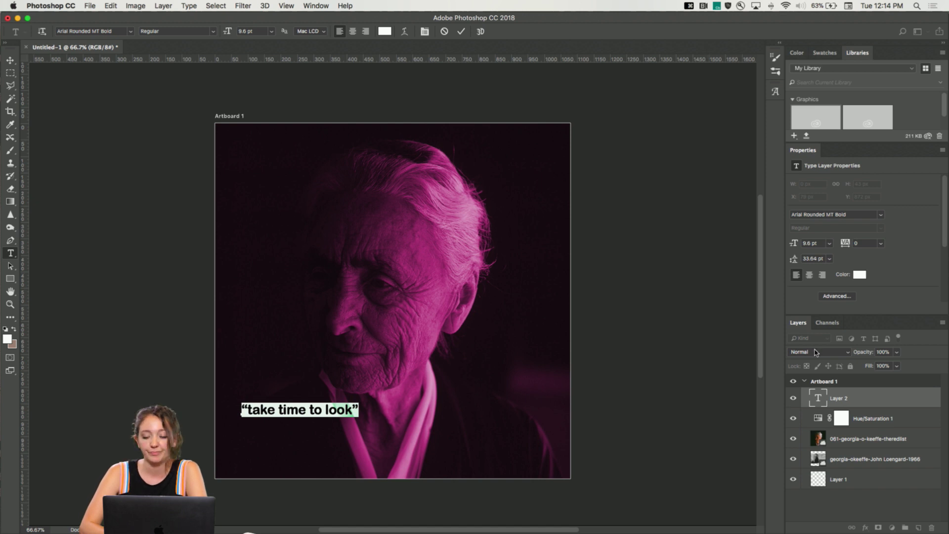
click(330, 410)
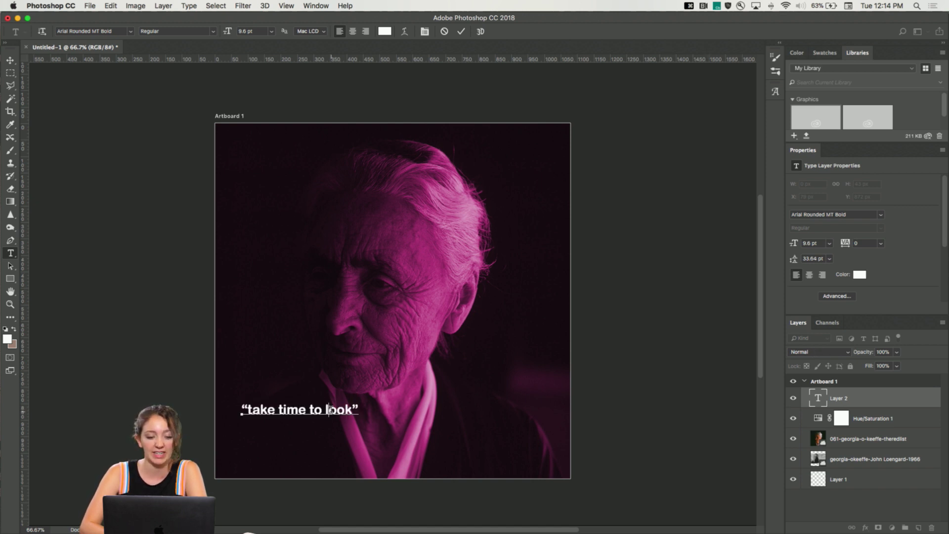
key(super+a)
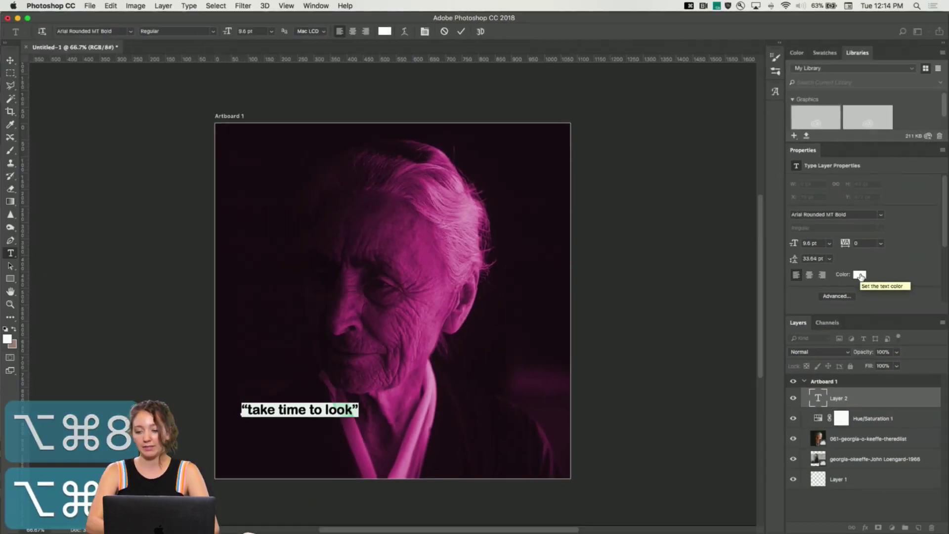
click(858, 276)
mouse_move(90, 69)
mouse_down()
mouse_move(85, 98)
mouse_move(1, 31)
mouse_up()
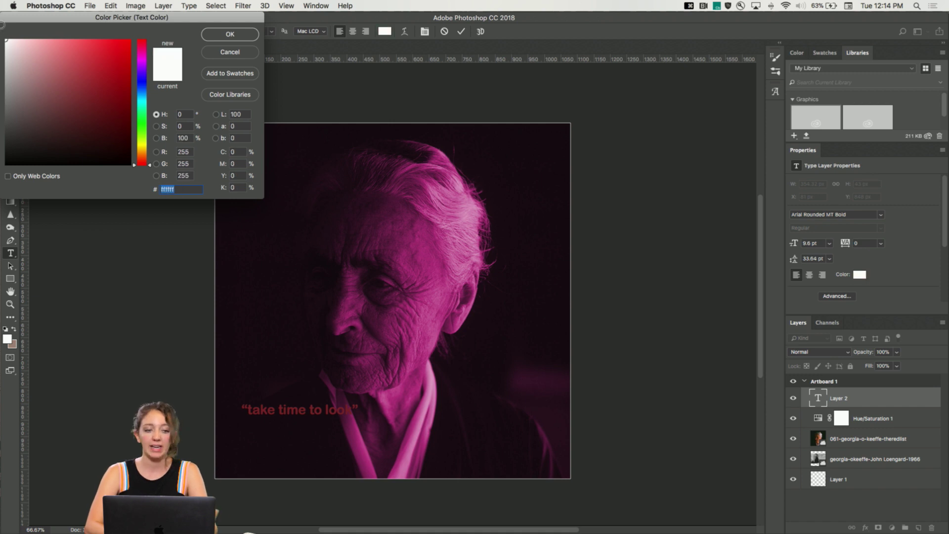
click(231, 35)
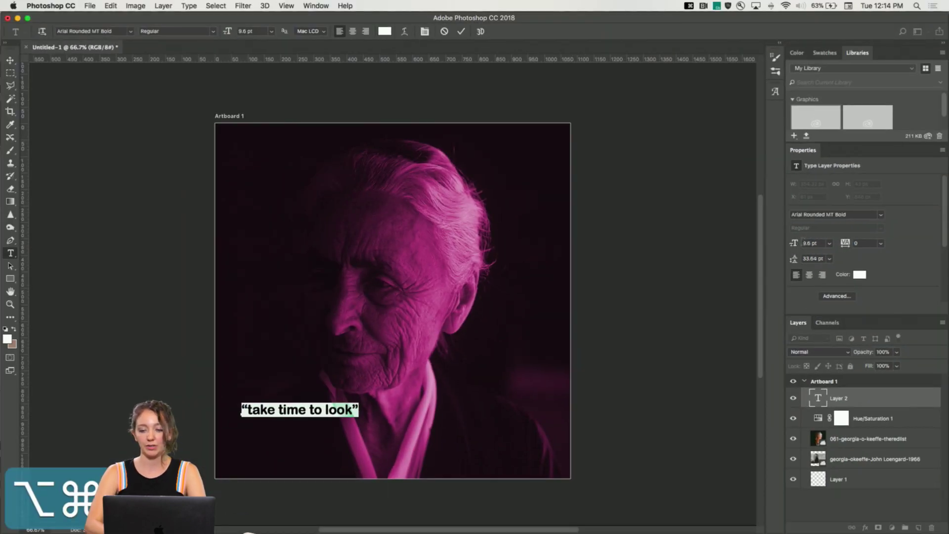
Step: Try the quote text at 60 pt and 36 pt, and set its font size to 24 pt
click(828, 243)
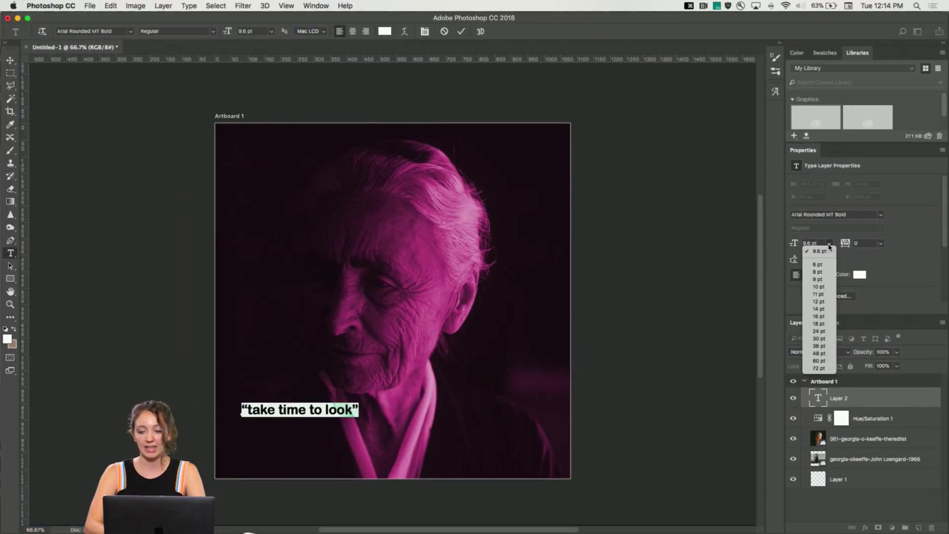
click(824, 360)
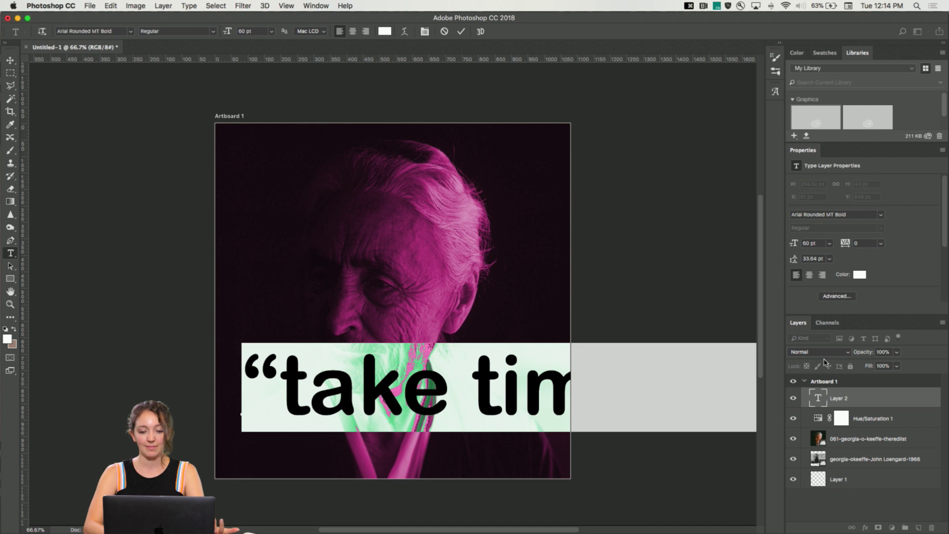
click(829, 243)
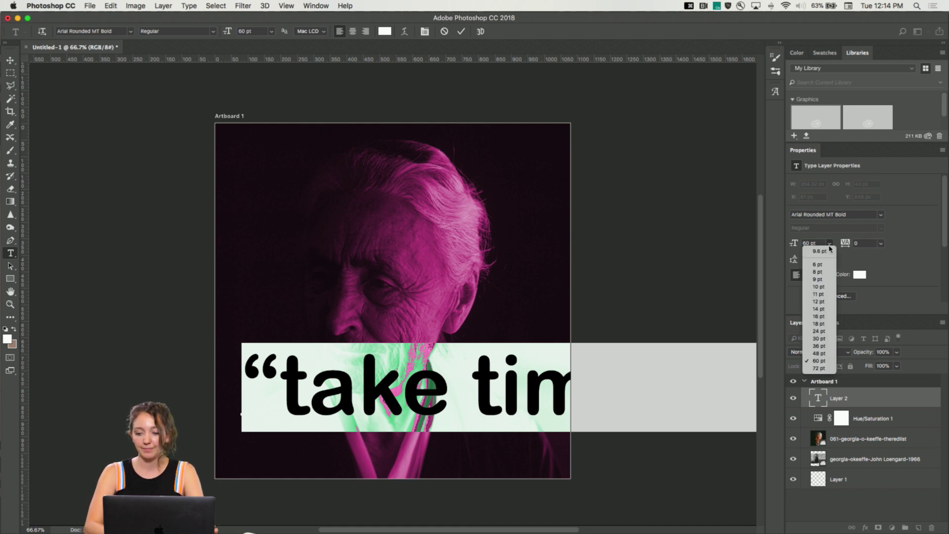
click(819, 346)
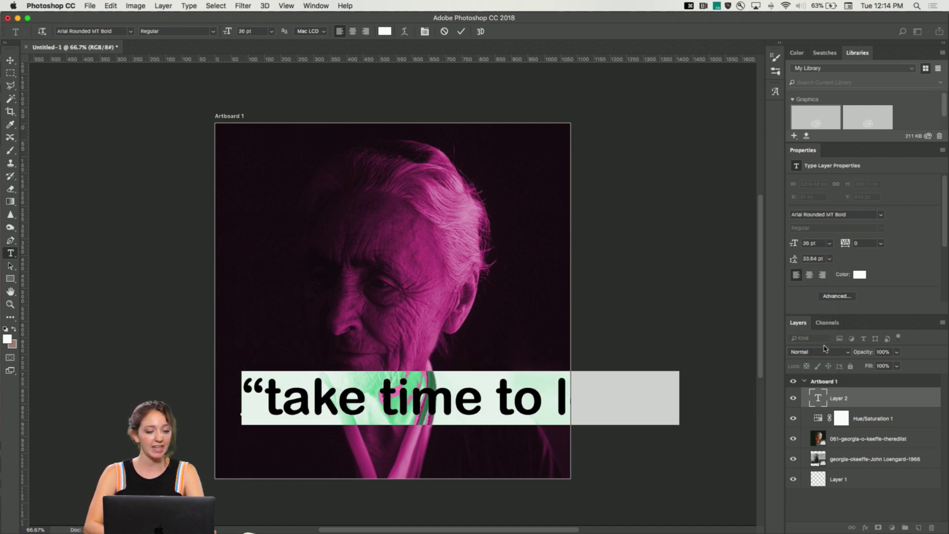
click(829, 243)
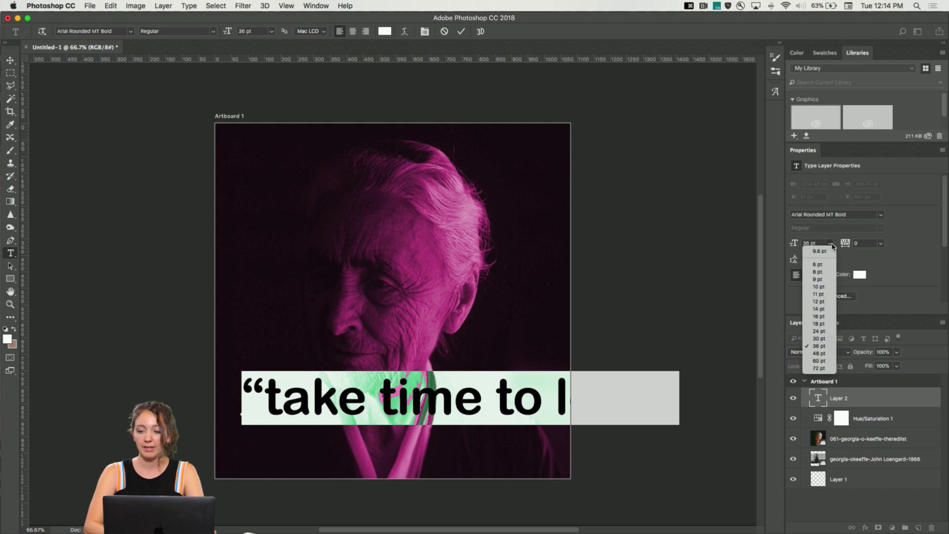
click(819, 332)
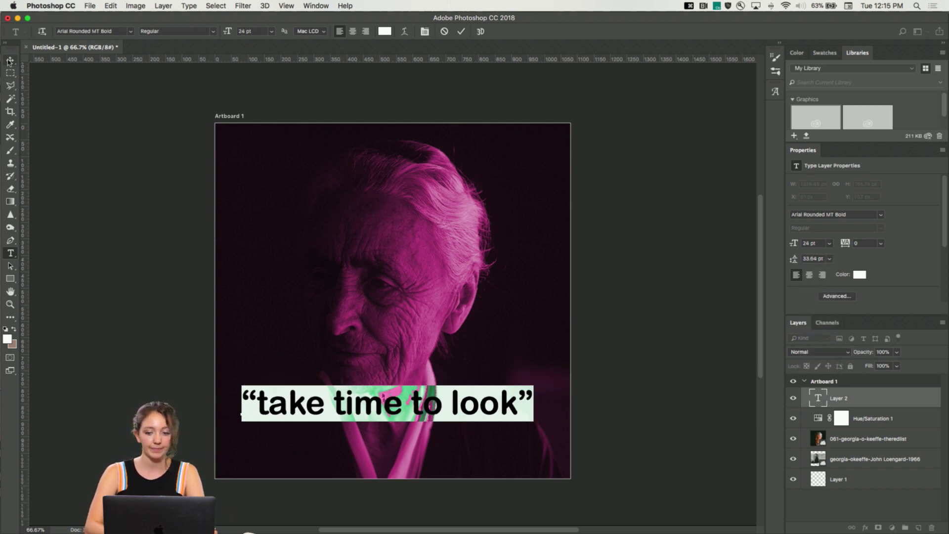
Step: Move the quote up across the sitter's chin, to about X 86 px, Y 682 px
click(10, 60)
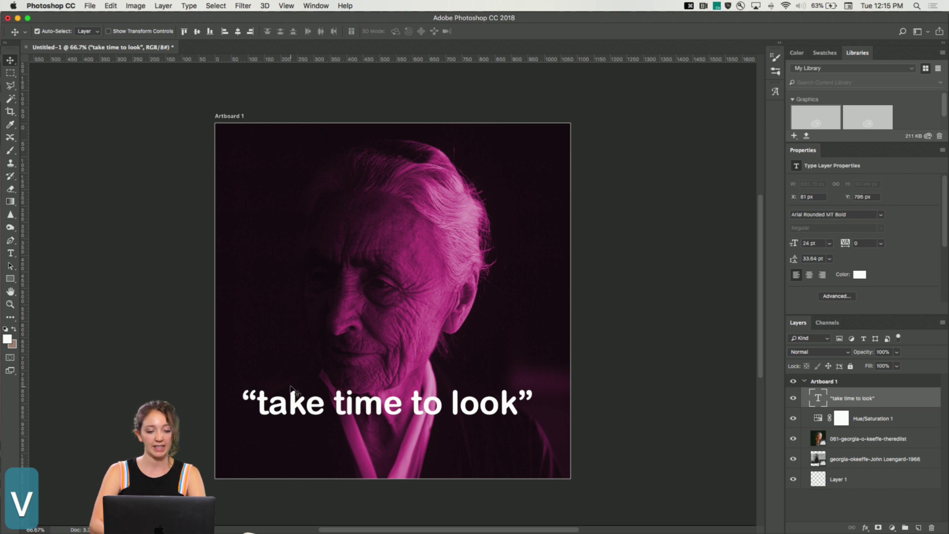
mouse_move(298, 409)
mouse_down()
mouse_move(346, 400)
mouse_move(306, 399)
mouse_move(292, 257)
mouse_move(301, 249)
mouse_move(278, 369)
mouse_move(290, 396)
mouse_up()
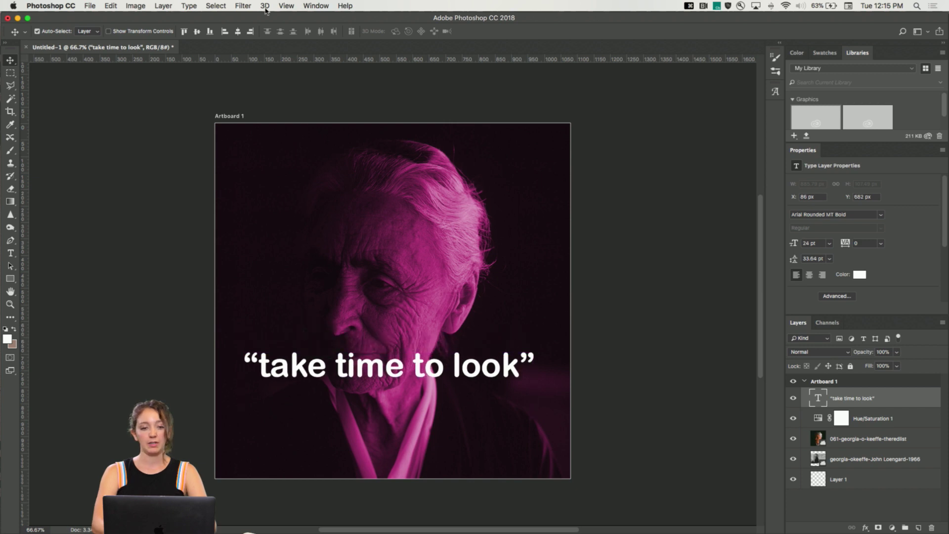
Step: Search the application's help for "smart" and look through the view options for guide and snapping settings
click(350, 6)
text(smart)
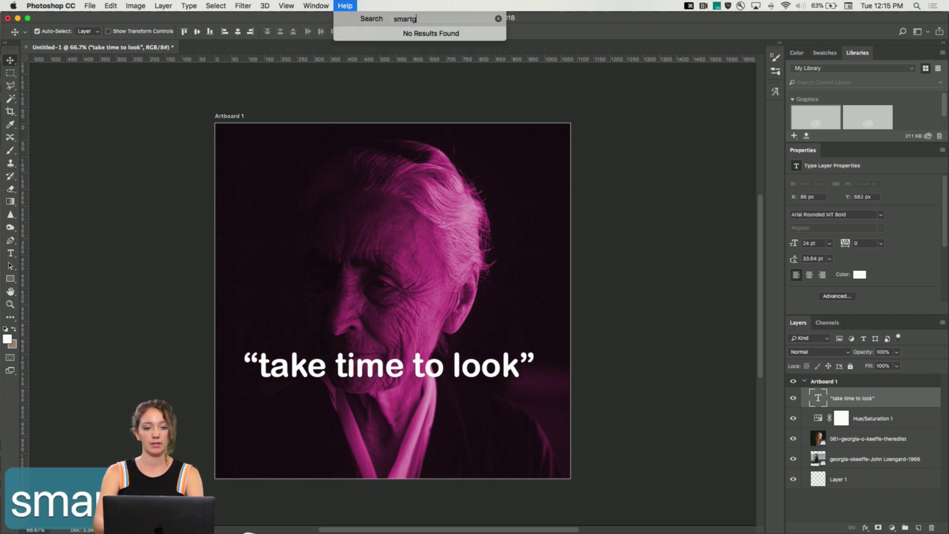
click(349, 6)
click(348, 6)
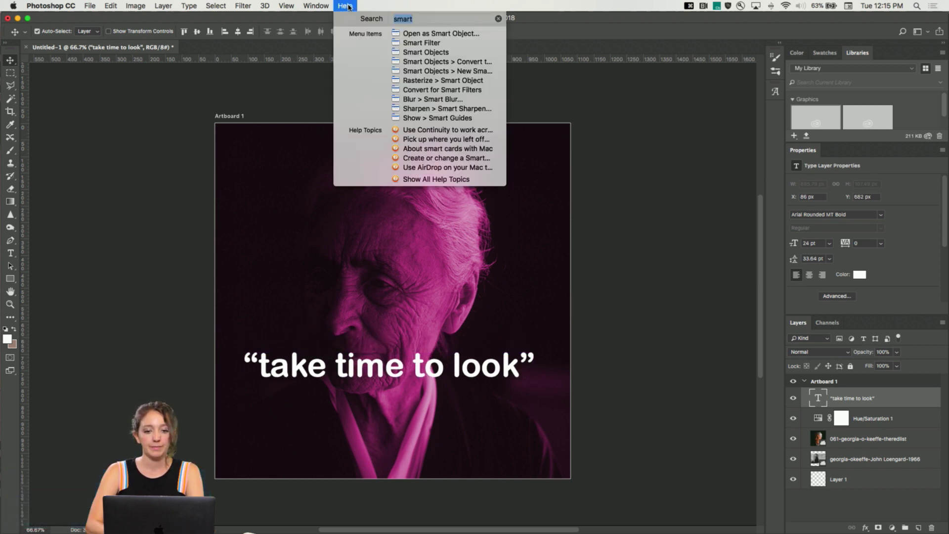
mouse_move(319, 4)
mouse_move(291, 5)
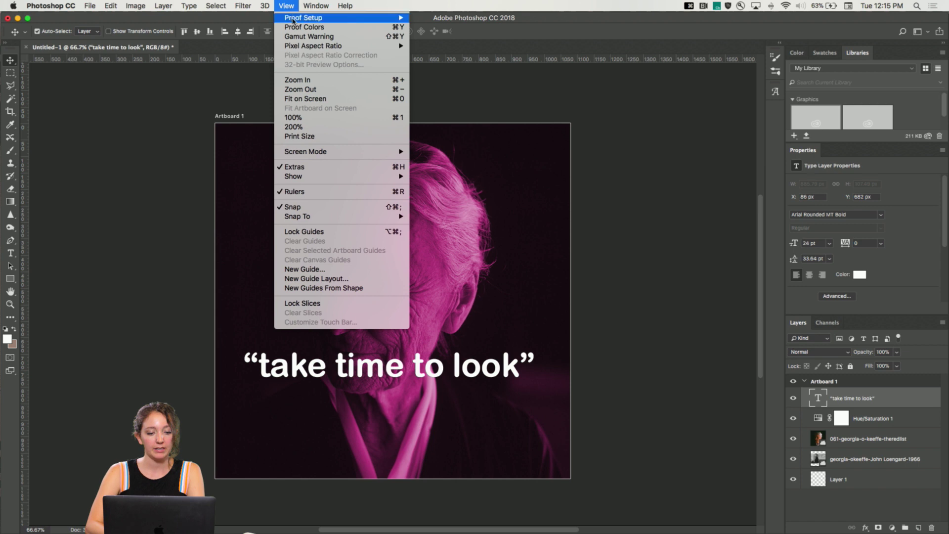
mouse_move(313, 219)
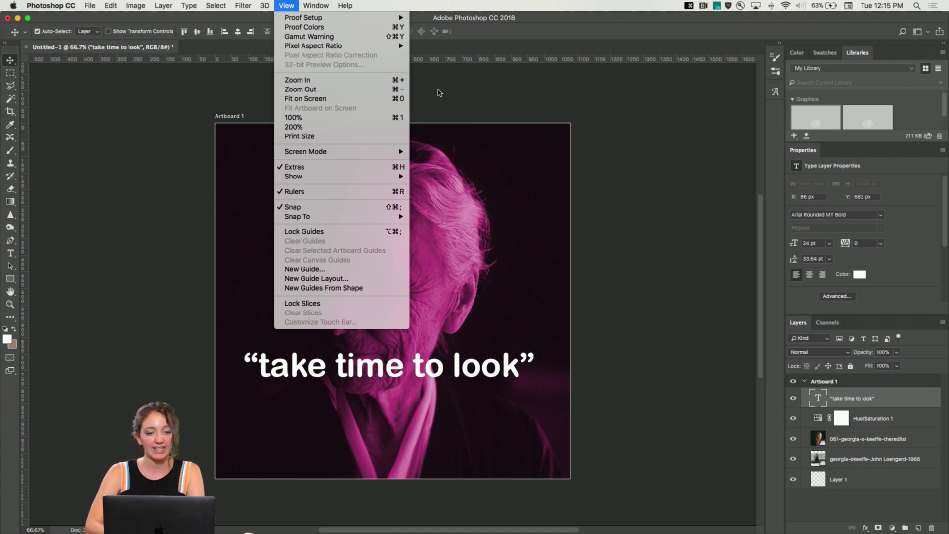
click(545, 25)
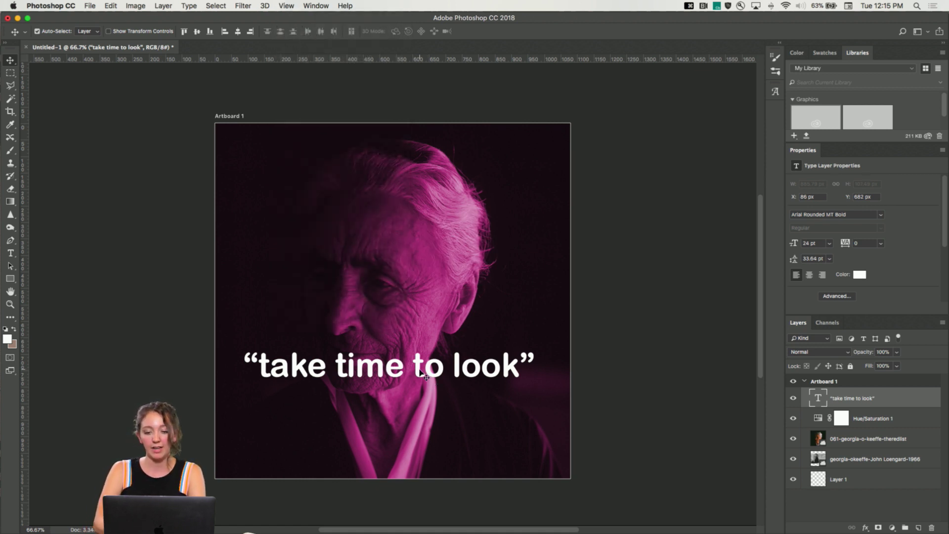
Step: Move the quote down below the sitter's chin and nudge it to about X 92 px, Y 796 px
drag(414, 363, 398, 405)
key(Down)
key(Down)
key(Down)
key(Down)
key(Down)
key(Down)
key(Down)
key(Down)
key(Down)
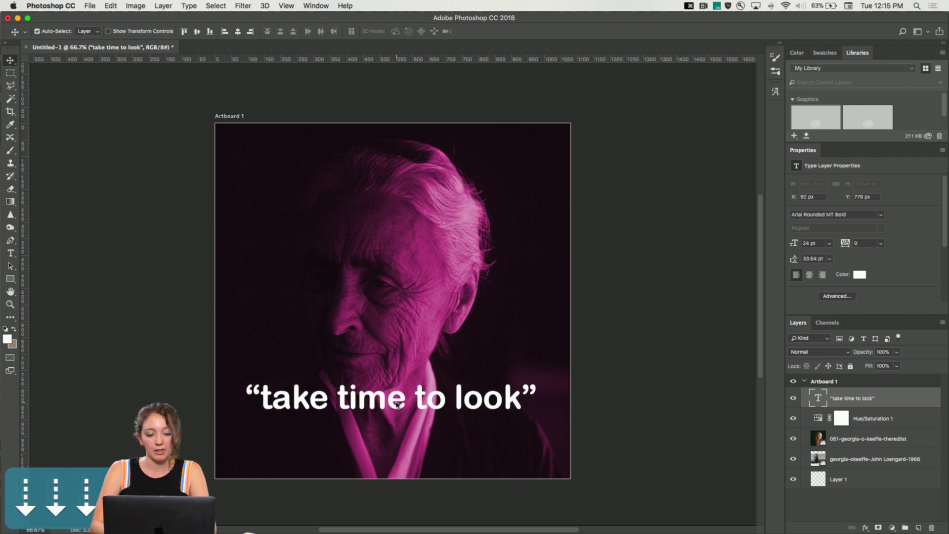
key(Down)
key(Down)
key(Down)
key(Down)
key(Down)
key(Down)
key(Down)
key(Down)
key(Down)
key(Down)
key(Down)
key(Down)
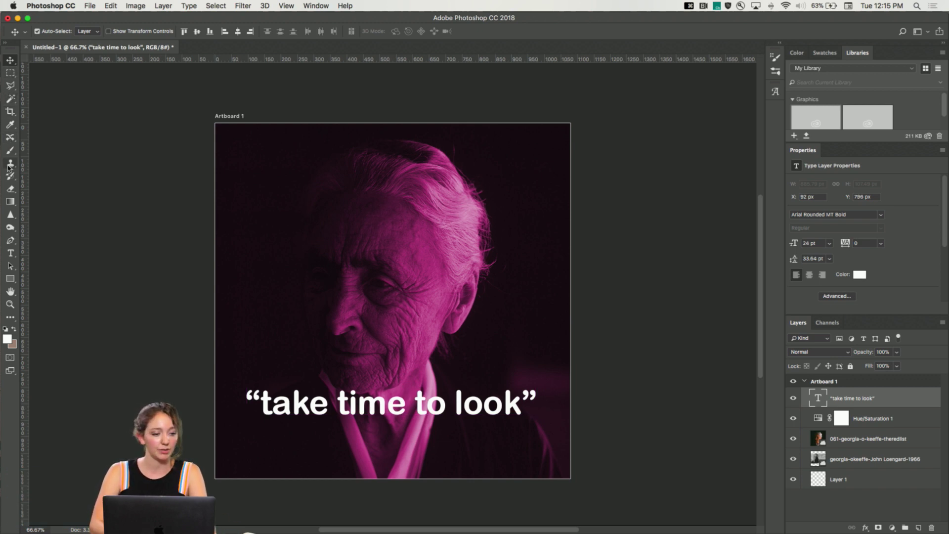
Step: Add a separate text layer reading georgia o’keeffe below the quote
click(11, 255)
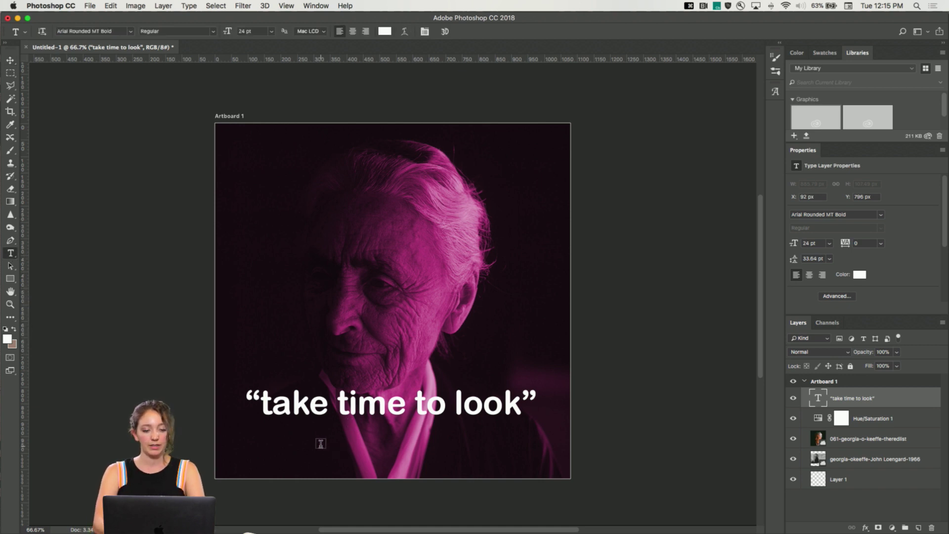
click(324, 442)
text(ge)
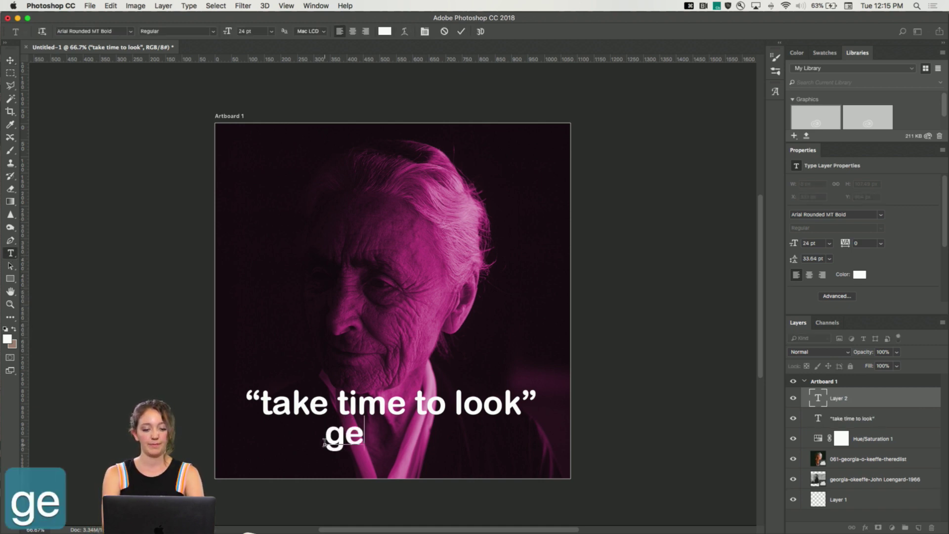
text(orgia o'keeffe)
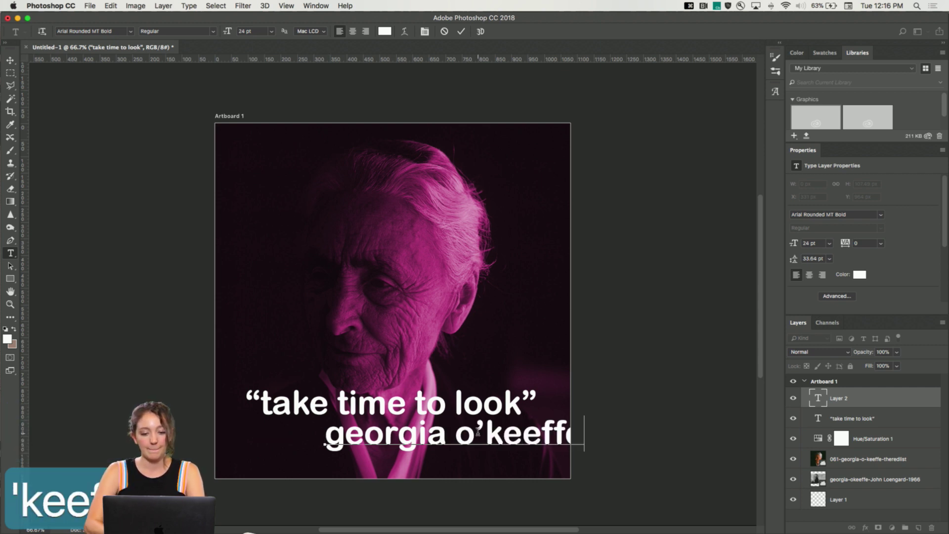
Step: Set the whole georgia o’keeffe attribution to 12 pt and commit the text
click(503, 435)
key(super+a)
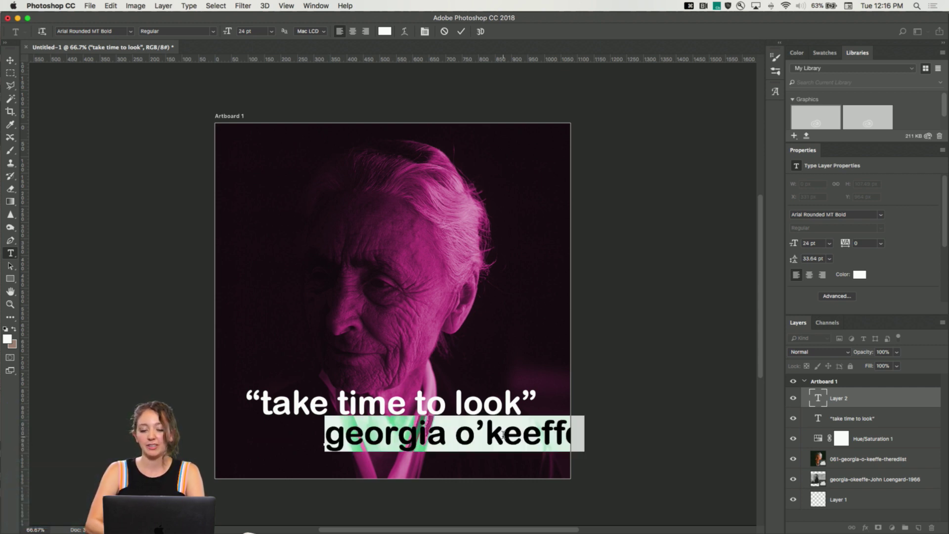
click(829, 247)
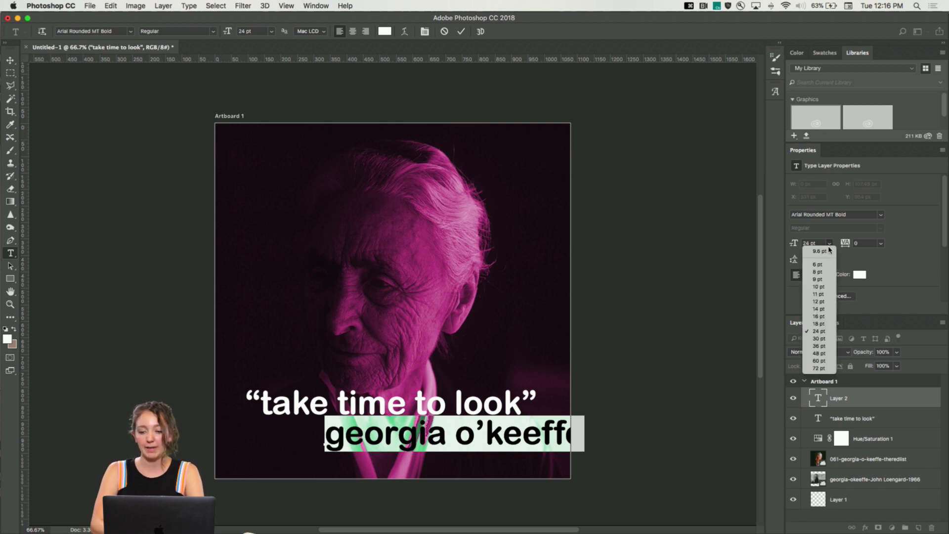
click(821, 305)
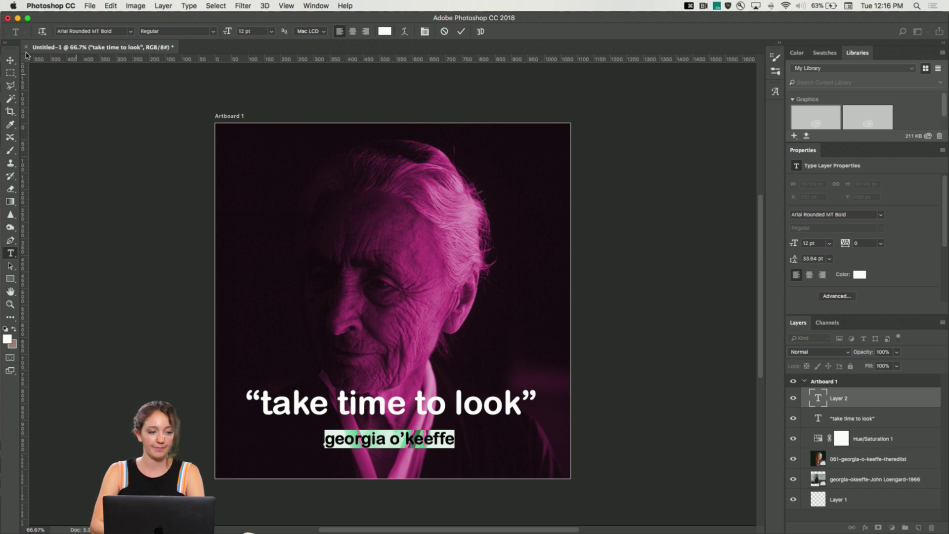
click(12, 60)
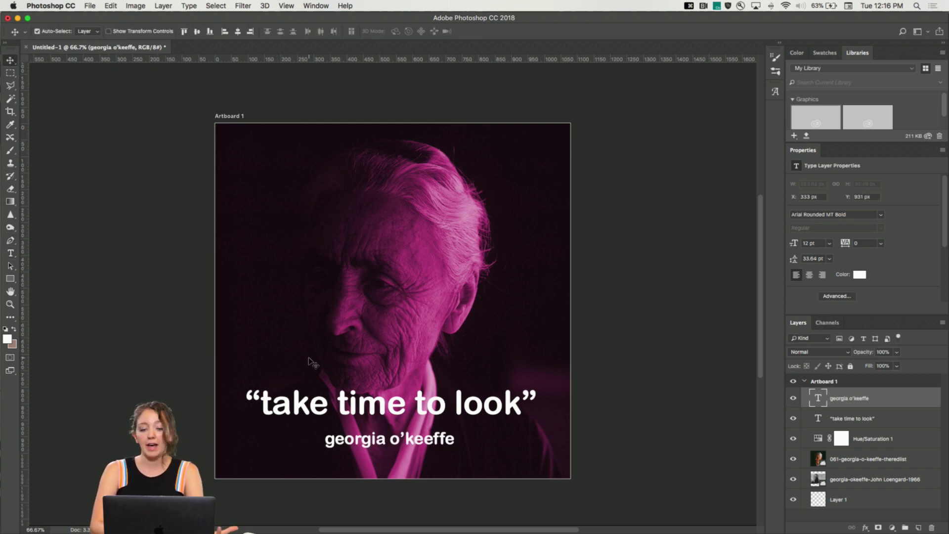
Step: Recolor the whole georgia o’keeffe attribution by sampling shades from the portrait, settling on a light pink from the hair
double_click(379, 442)
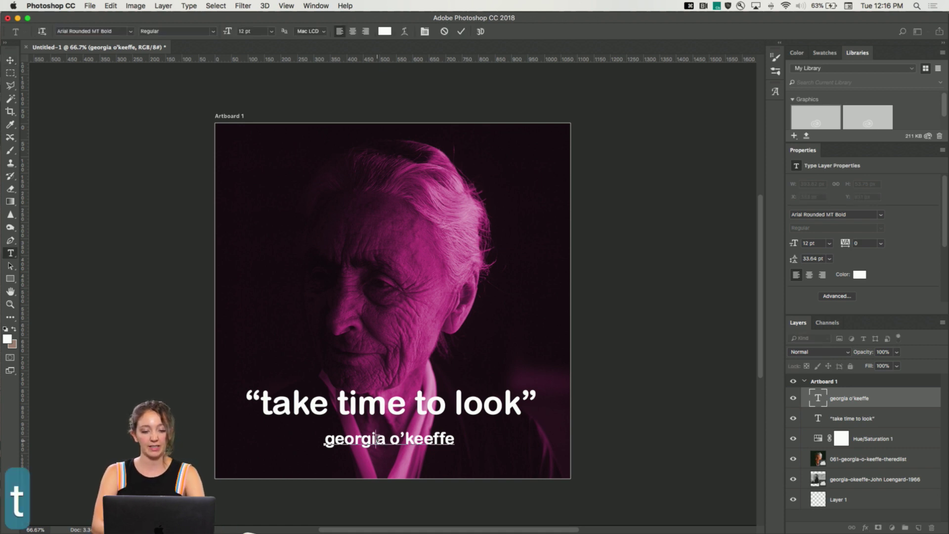
key(super+a)
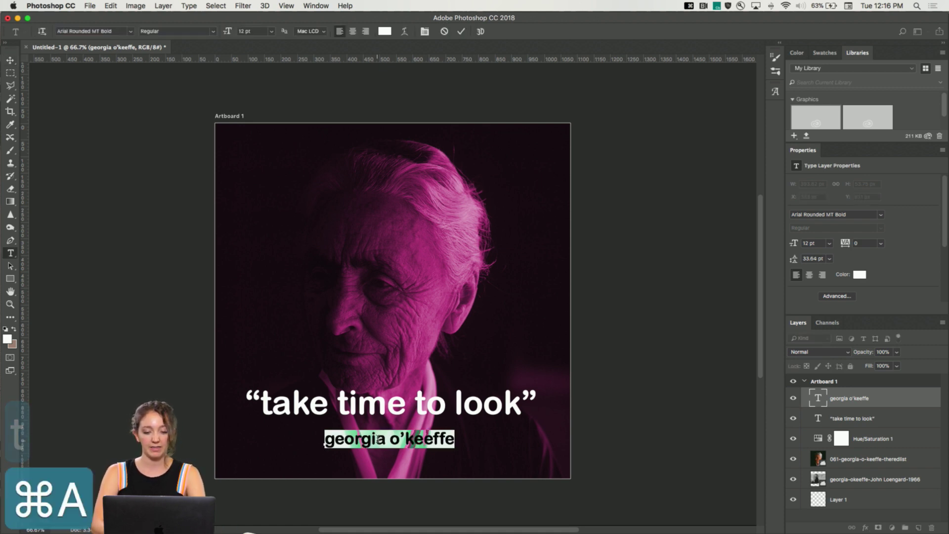
click(860, 275)
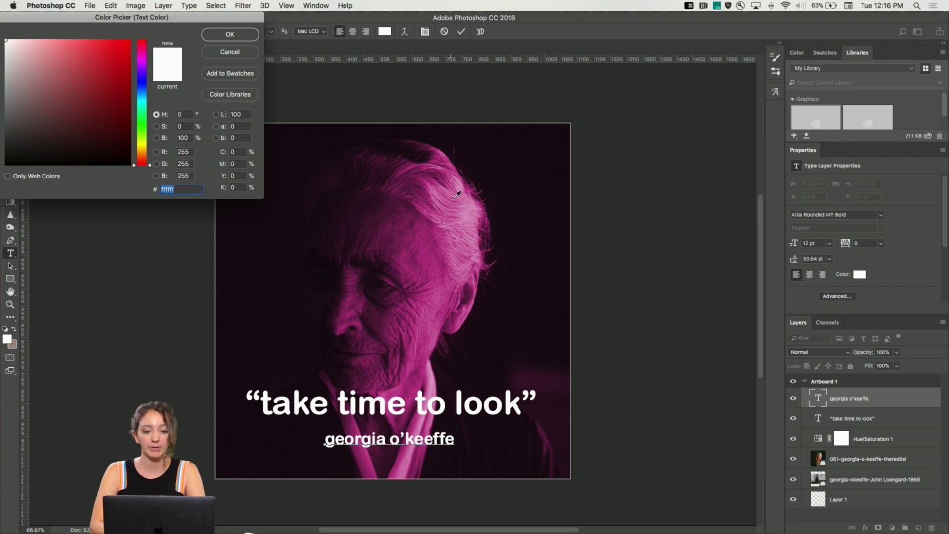
click(468, 215)
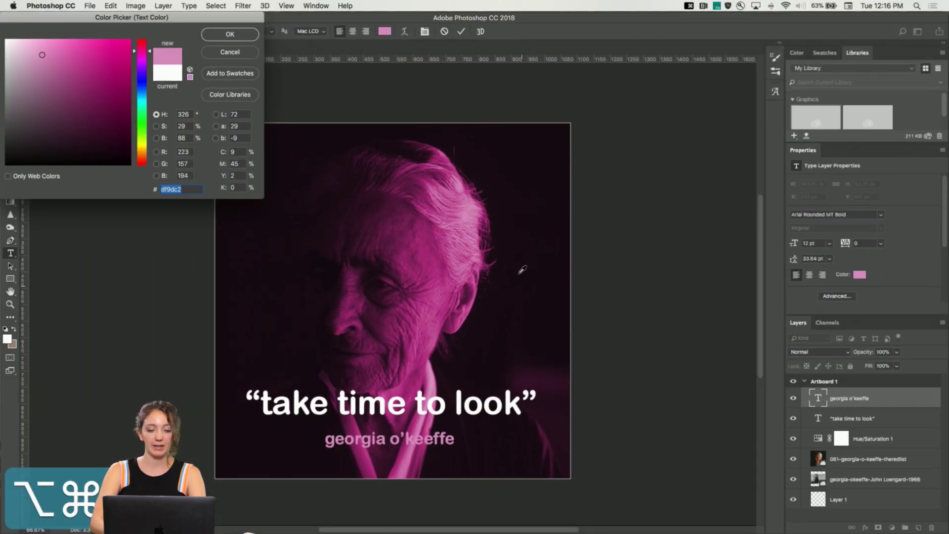
click(512, 261)
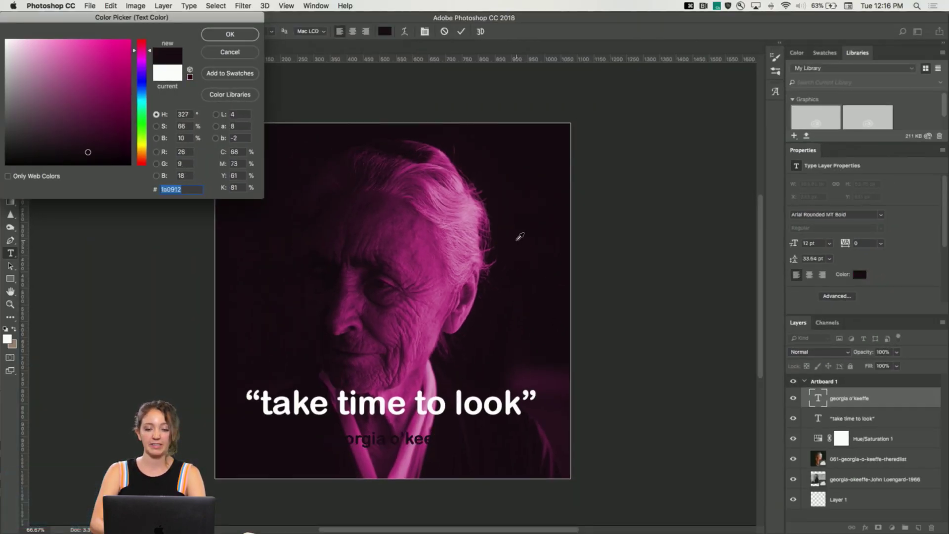
click(357, 244)
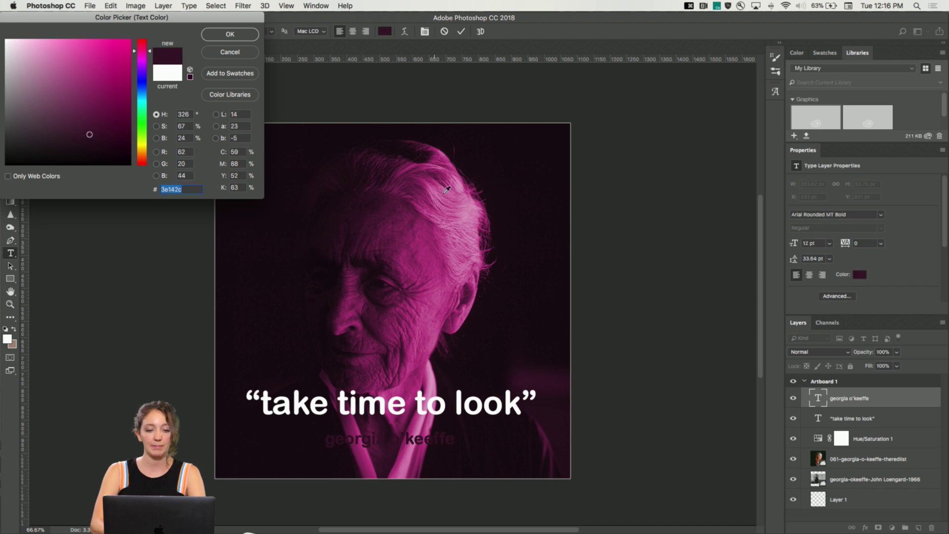
click(463, 180)
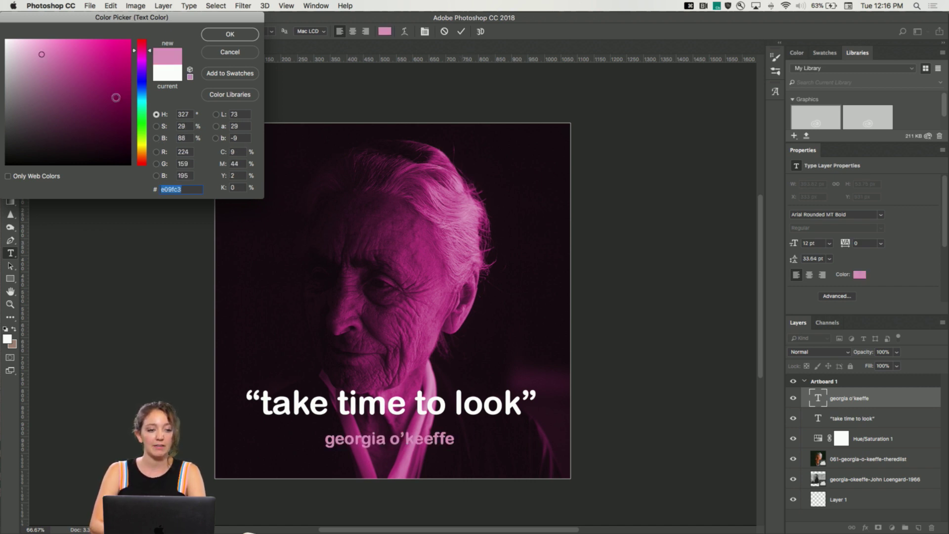
Step: Lighten the attribution's text color to pale pink f3cae1, accept the color and commit the text
click(31, 50)
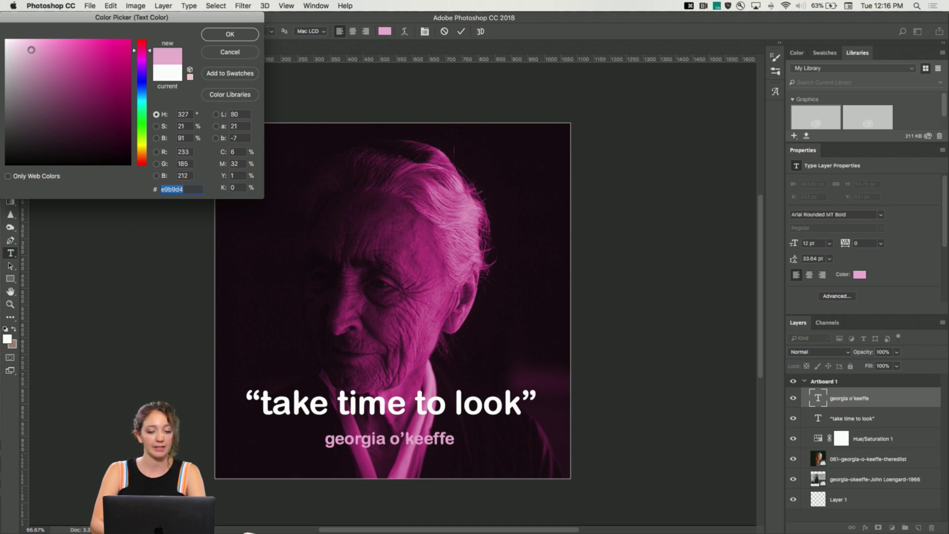
click(28, 47)
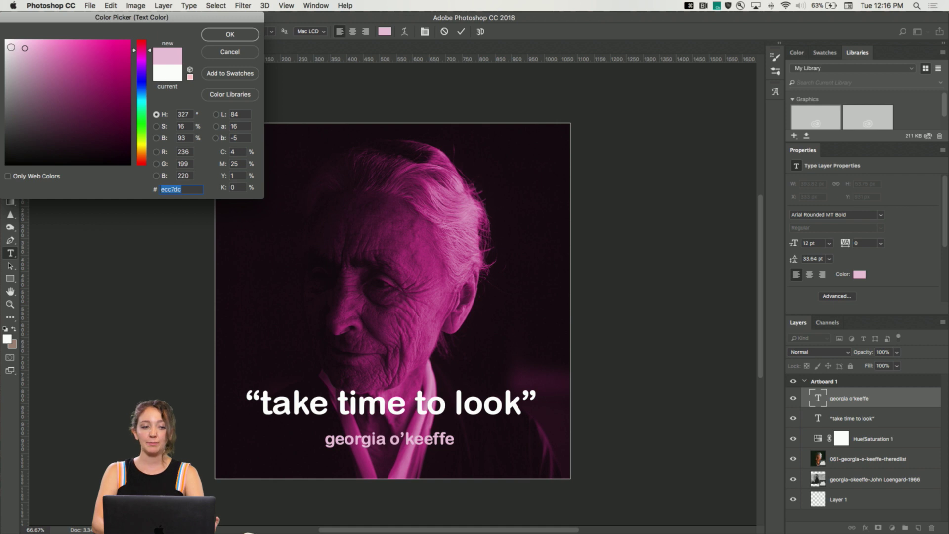
click(19, 45)
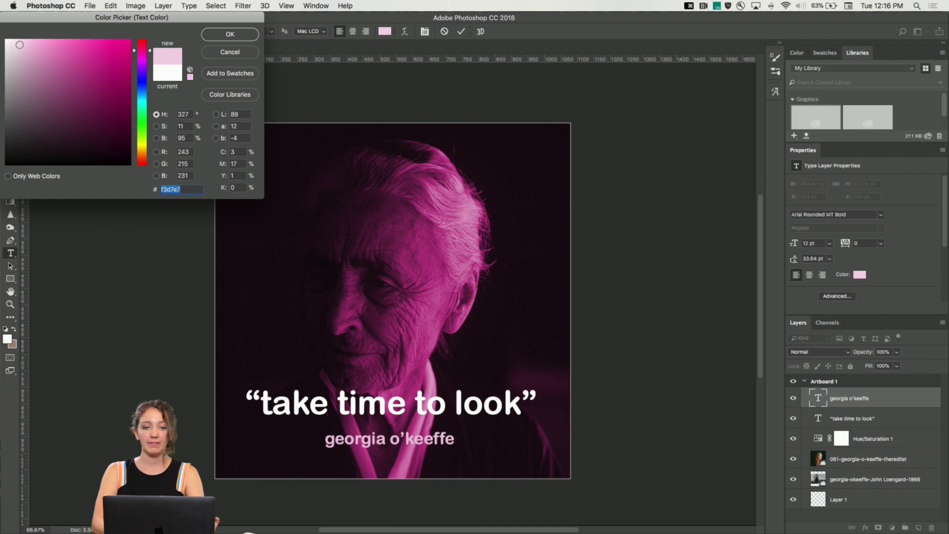
click(25, 48)
click(26, 45)
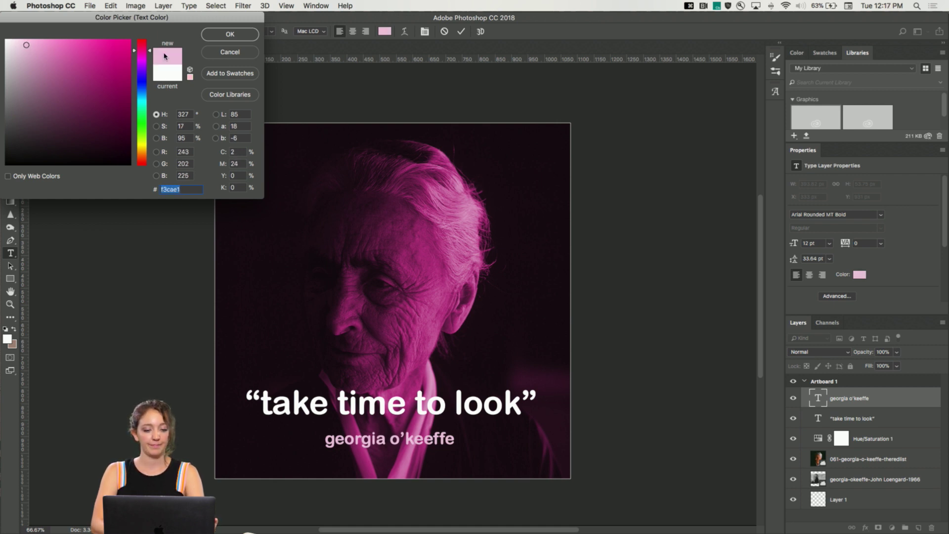
click(225, 39)
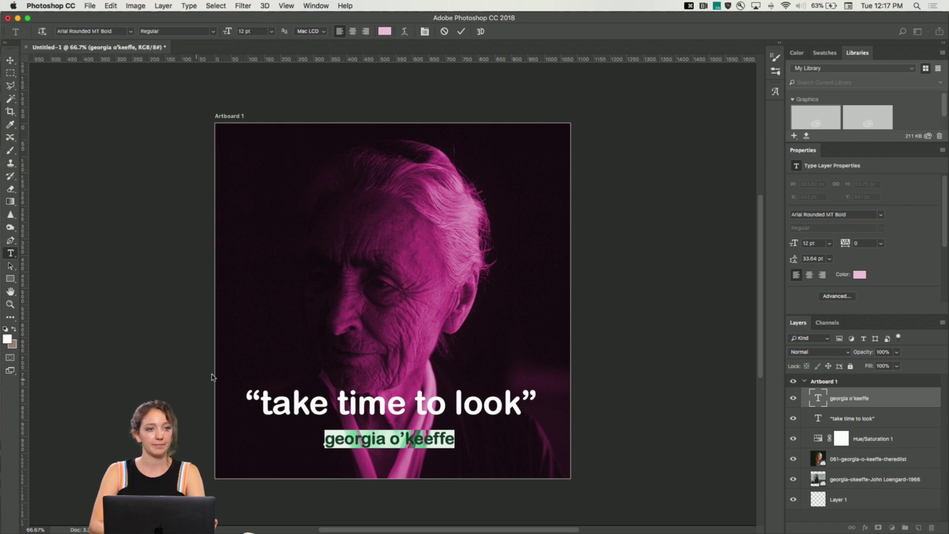
click(371, 441)
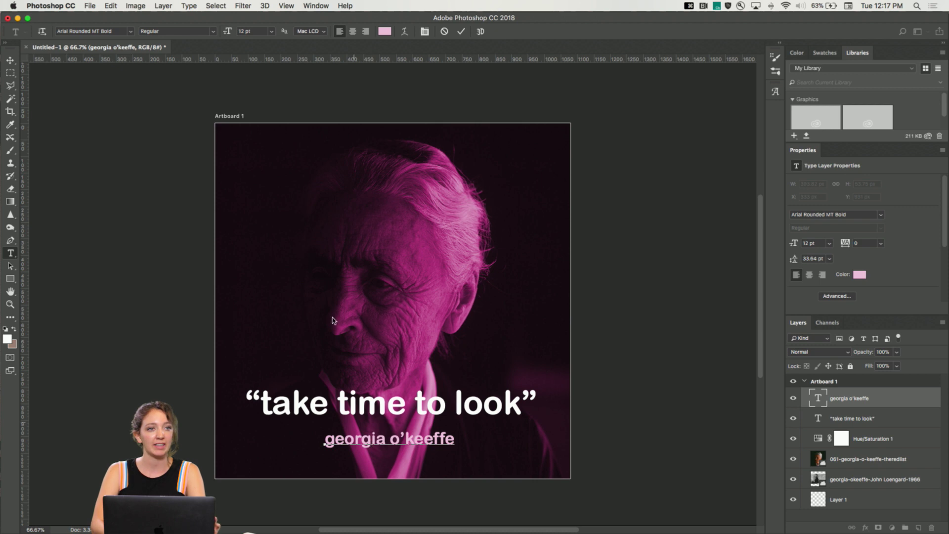
click(15, 61)
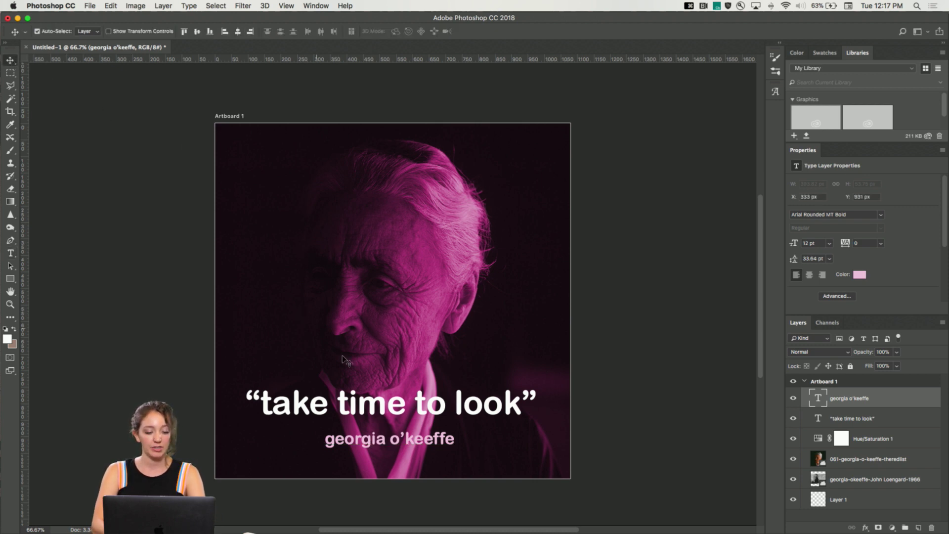
Step: Try adjusting the font size of the whole quote, undo the change and leave text editing
key(t)
click(379, 407)
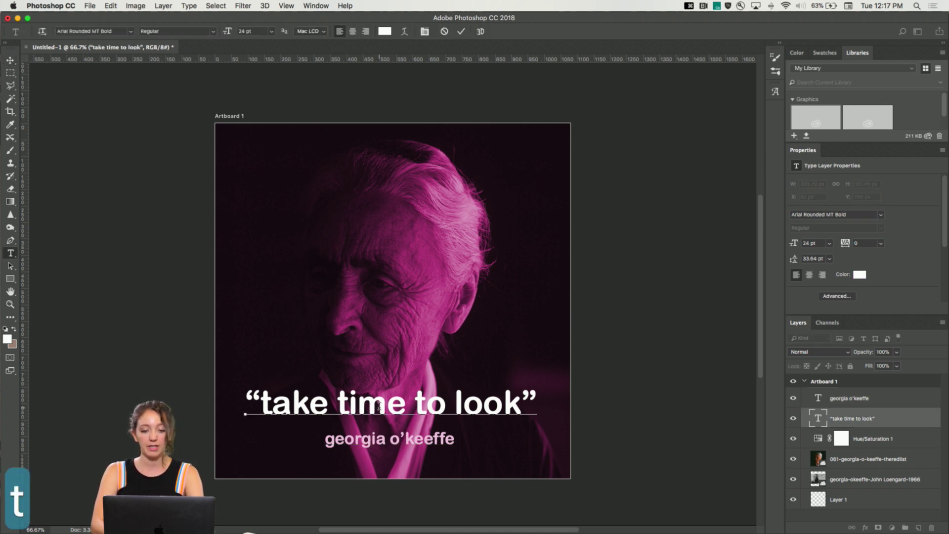
key(super+a)
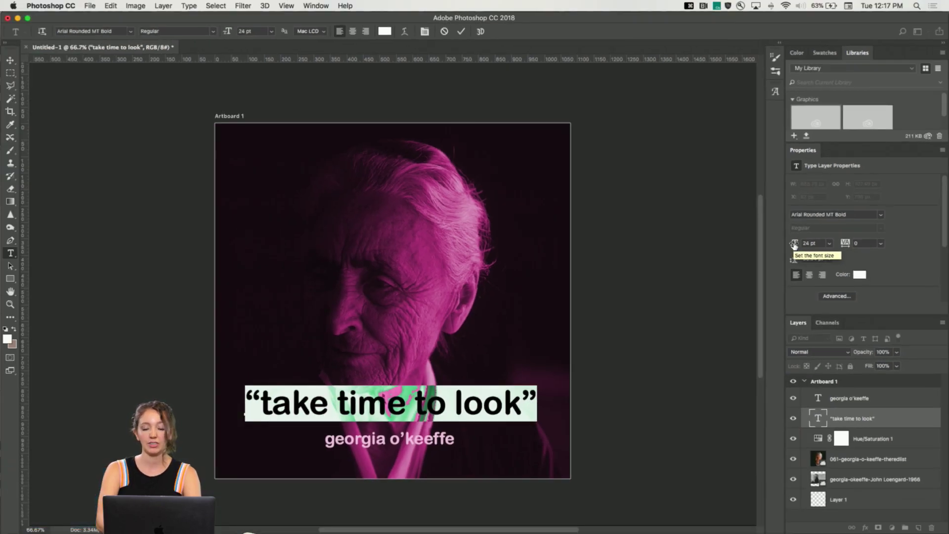
mouse_move(794, 245)
mouse_down()
mouse_move(807, 245)
mouse_move(781, 247)
mouse_move(797, 250)
mouse_up()
key(super+z)
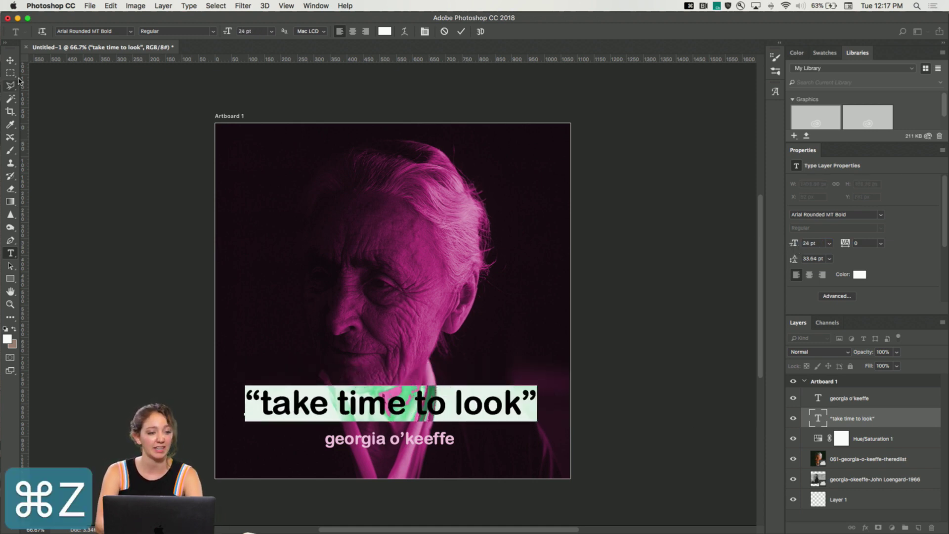
click(10, 62)
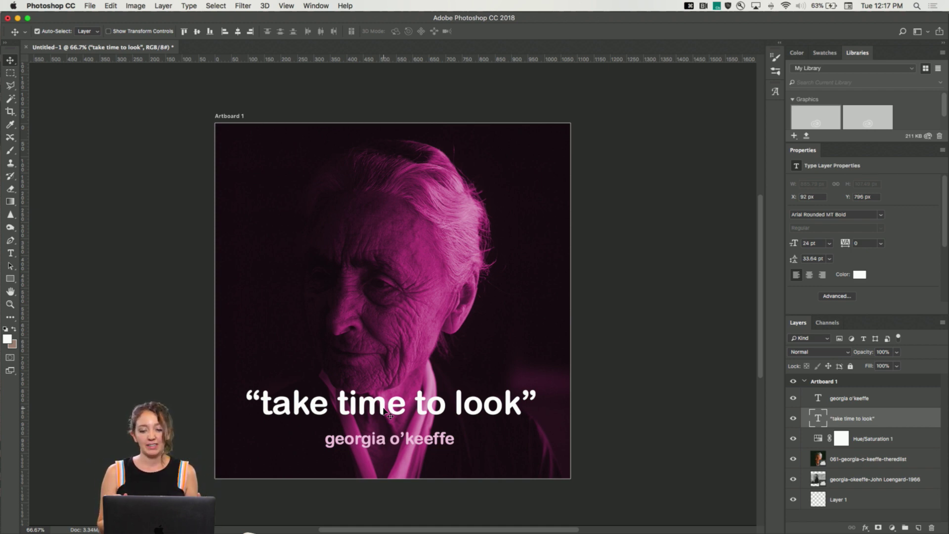
Step: Hide the 061-georgia-o-keeffe-theredlist portrait and enlarge the georgia-okeeffe-John Loengard-1966 photo to about 34% so it covers the artboard
click(793, 460)
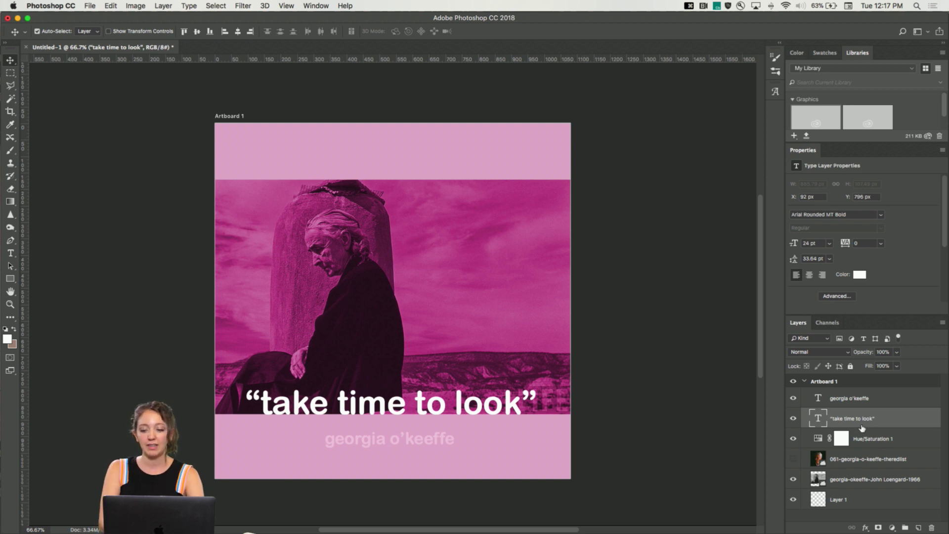
click(865, 477)
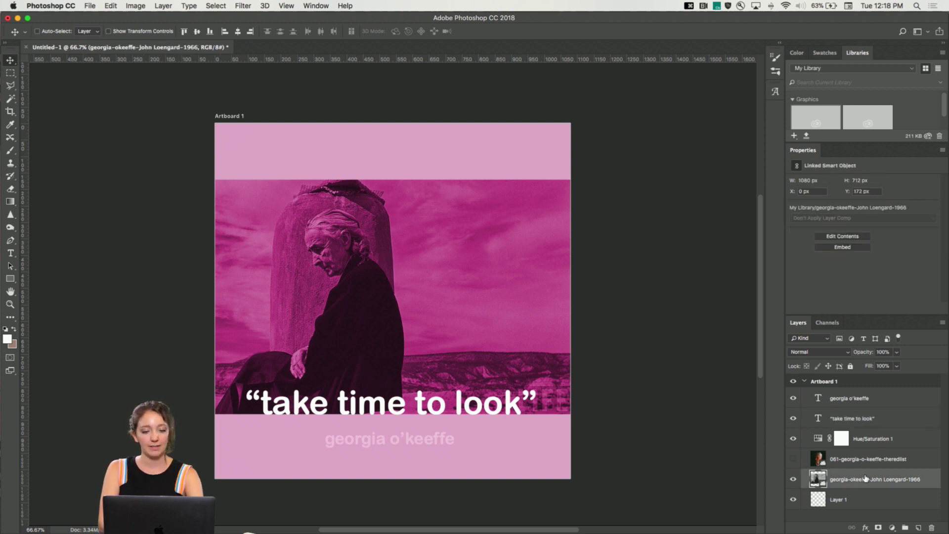
key(super)
key(super+t)
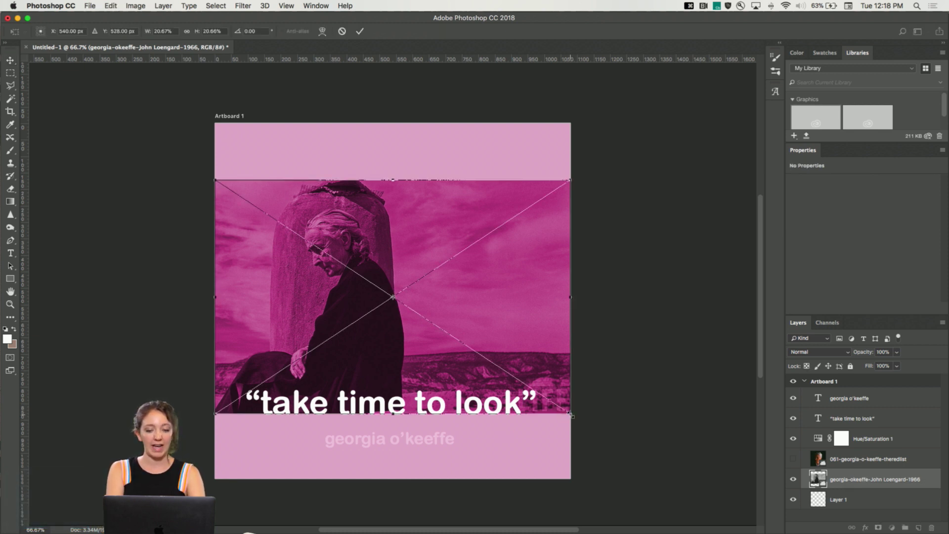
drag(571, 415, 683, 496)
drag(399, 300, 417, 310)
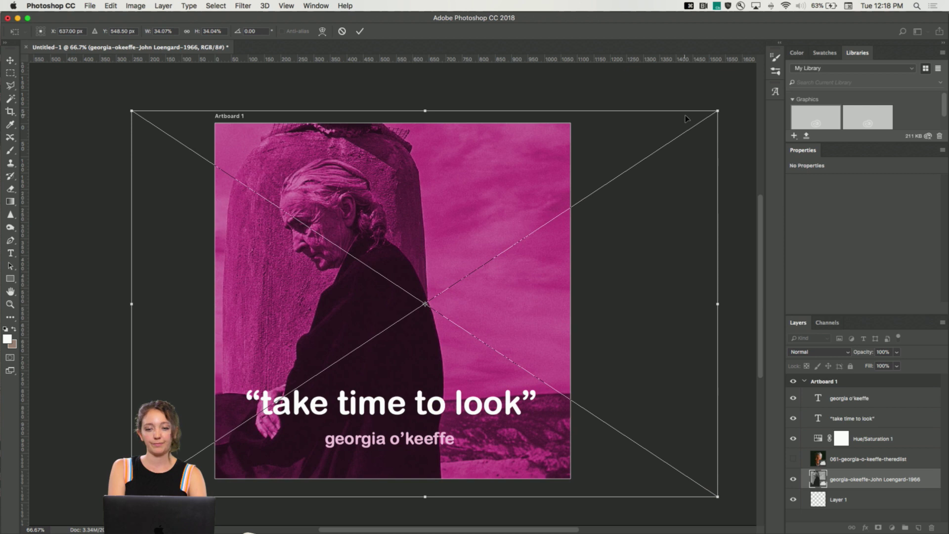
Step: Refine the photo's scale to about 33.3%, shift it to about X -78 px, Y 0 px, and apply the transform
drag(717, 112, 673, 137)
drag(489, 224, 489, 208)
drag(678, 483, 682, 491)
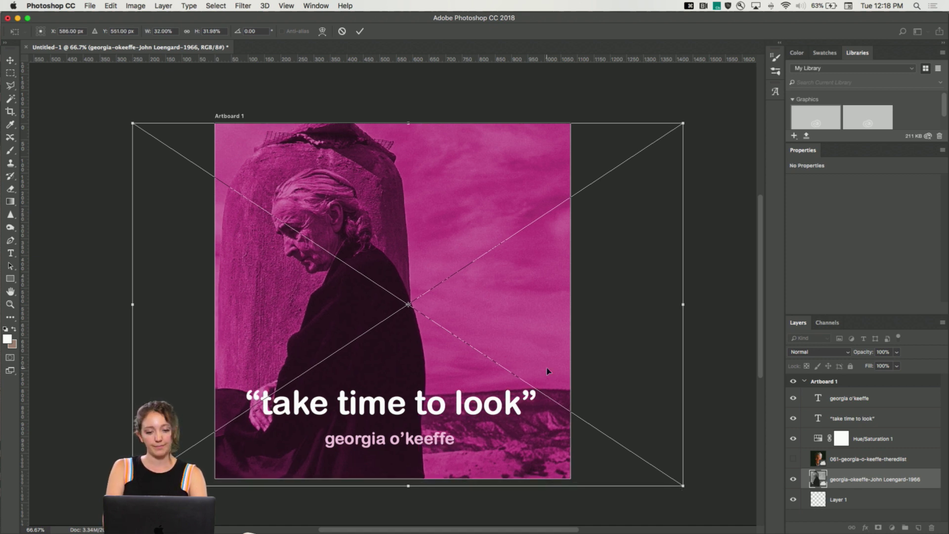
mouse_move(426, 343)
mouse_down()
mouse_move(426, 355)
mouse_move(426, 336)
mouse_up()
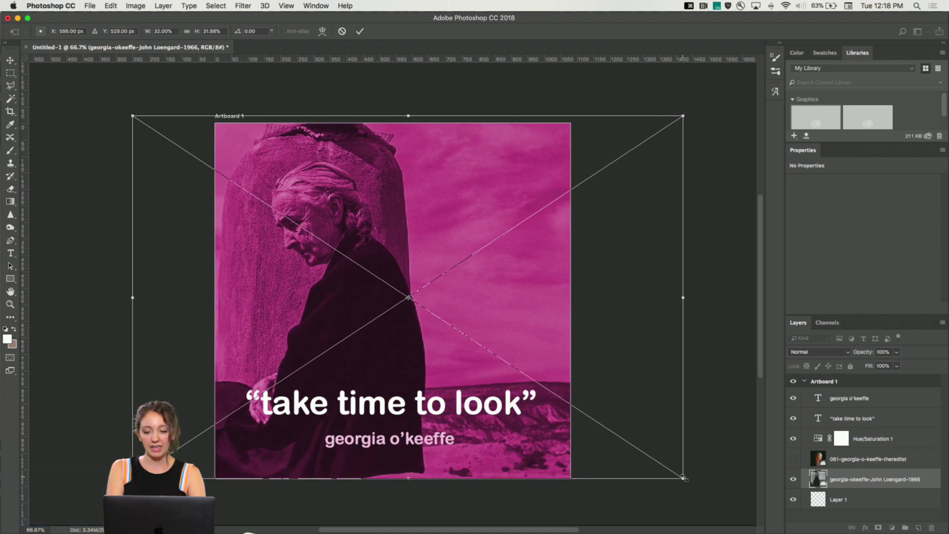
drag(685, 480, 707, 494)
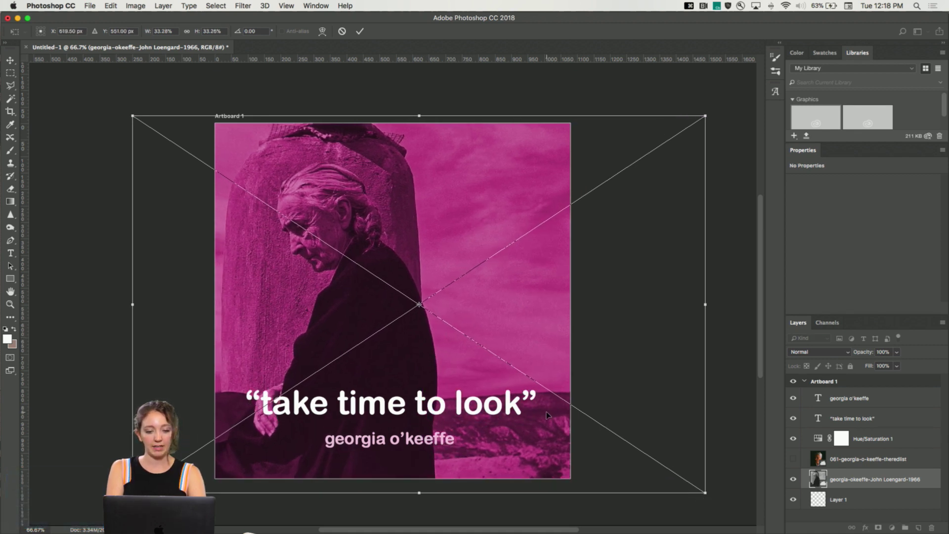
drag(512, 398, 568, 407)
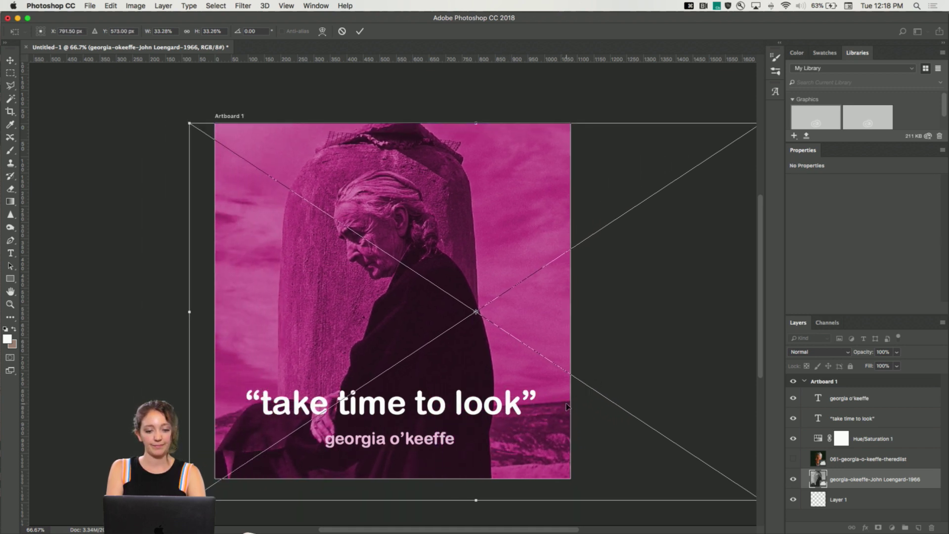
key(Return)
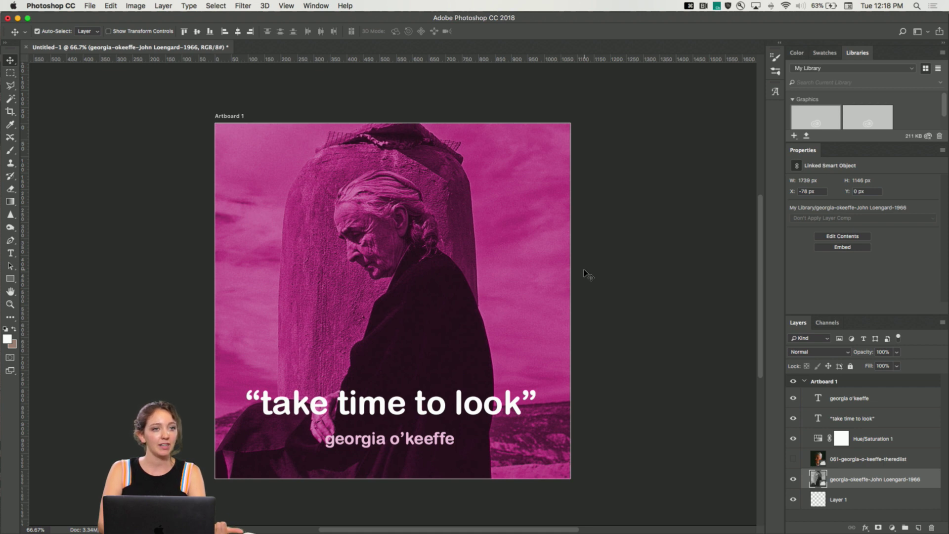
Step: Compare the two photo versions by toggling the 061-georgia-o-keeffe-theredlist layer's visibility, finishing with that portrait hidden
click(794, 460)
click(793, 460)
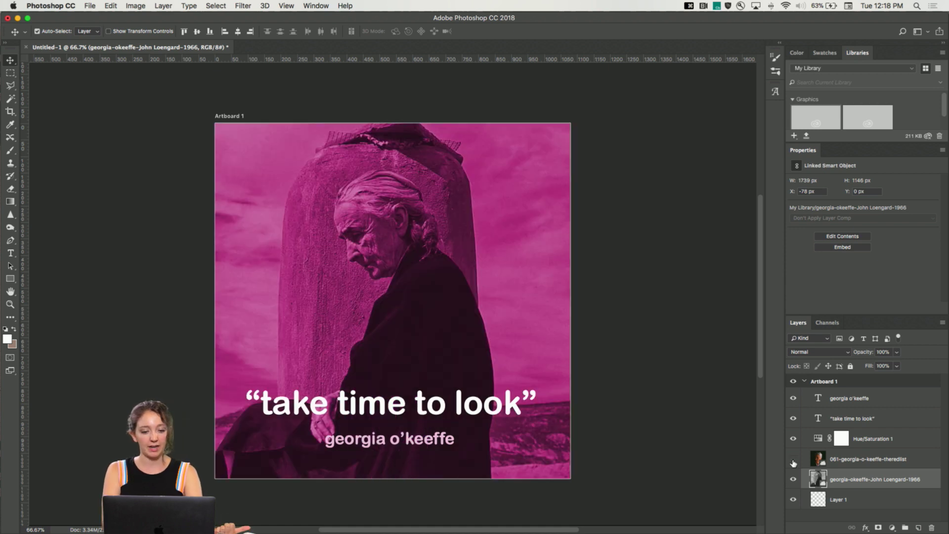
click(794, 460)
click(793, 460)
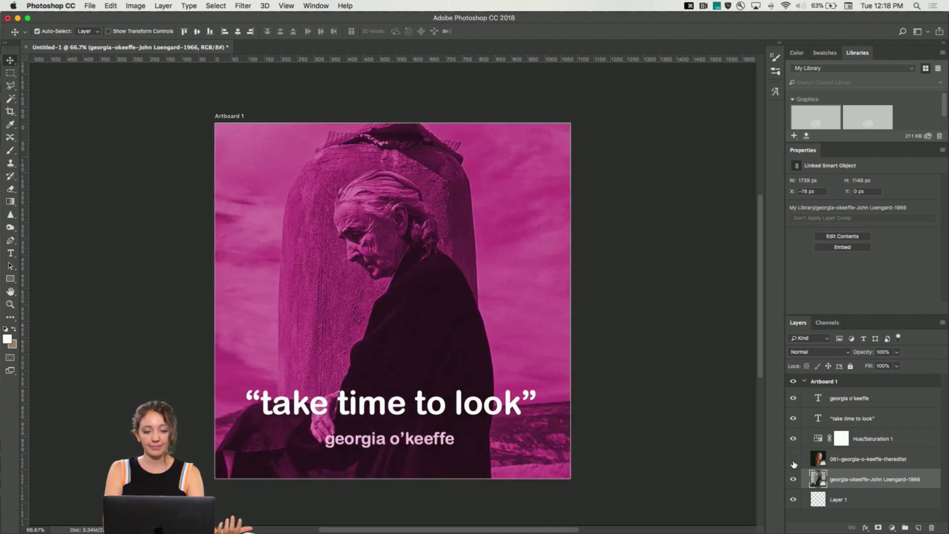
click(794, 460)
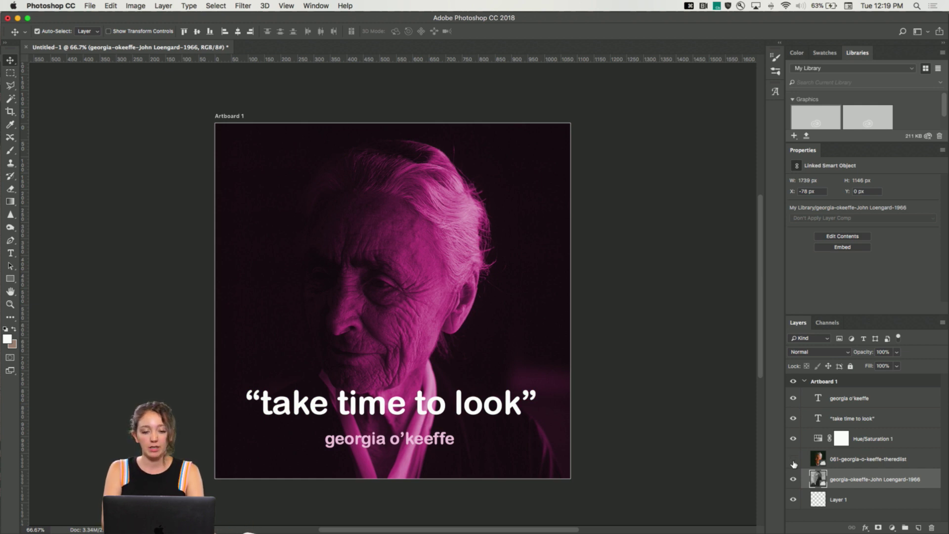
click(793, 460)
click(794, 460)
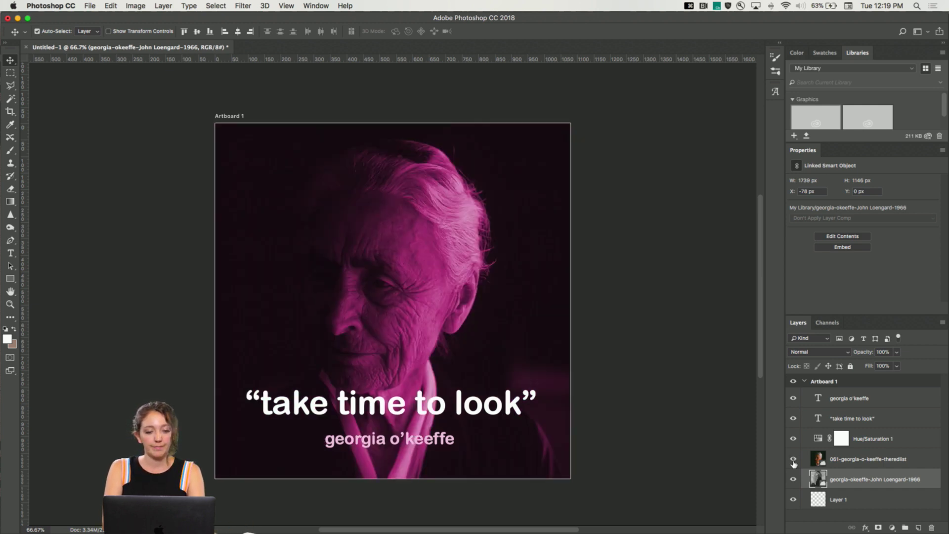
click(793, 461)
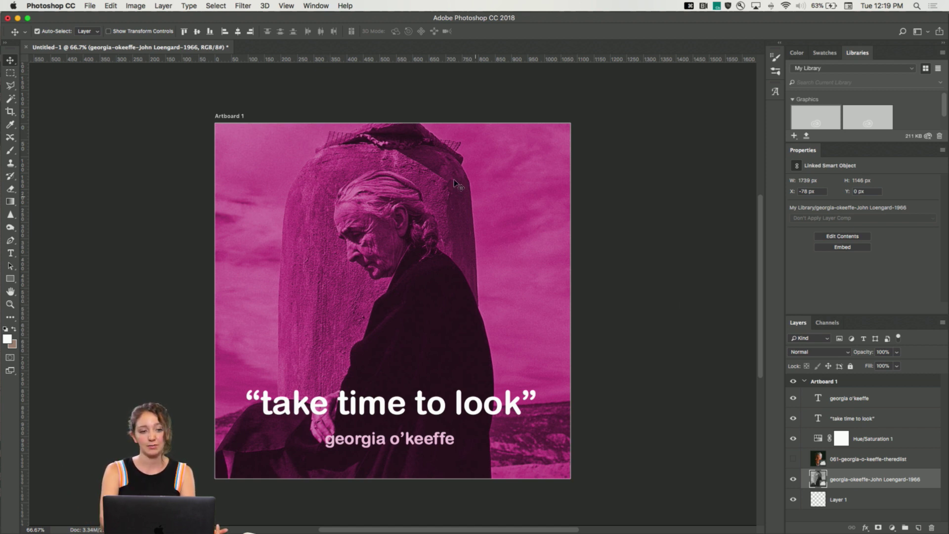
Step: Start a quick PNG export of the artboard and choose the Day 1 folder inside DCC - PS on the Desktop
click(92, 6)
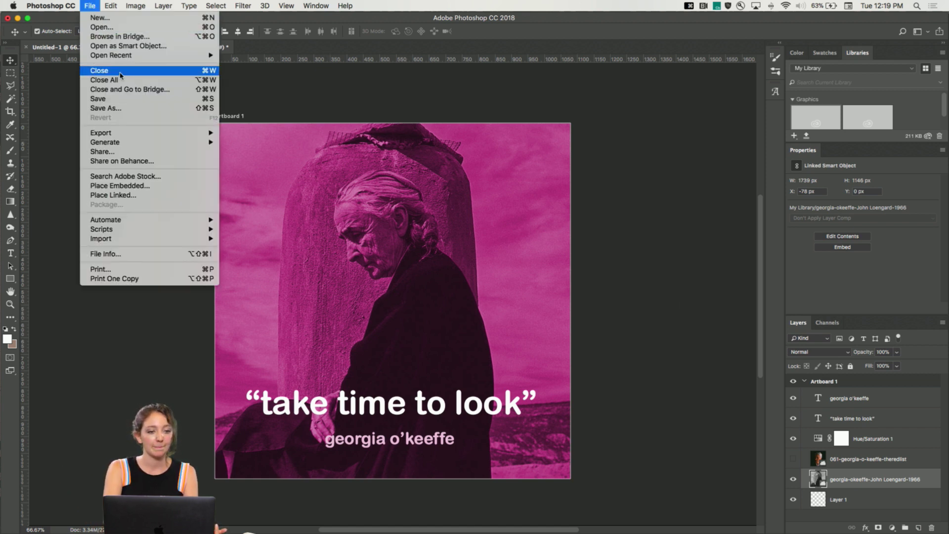
mouse_move(137, 133)
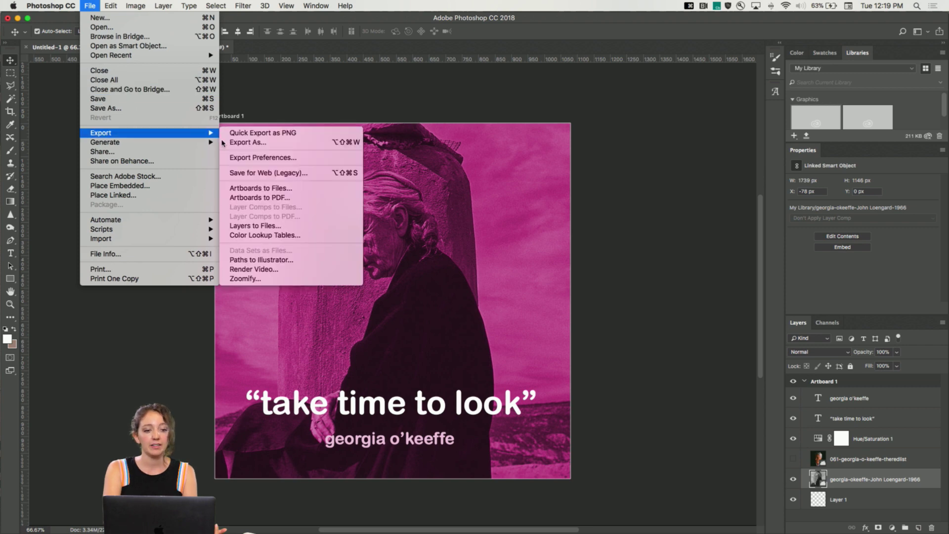
click(238, 134)
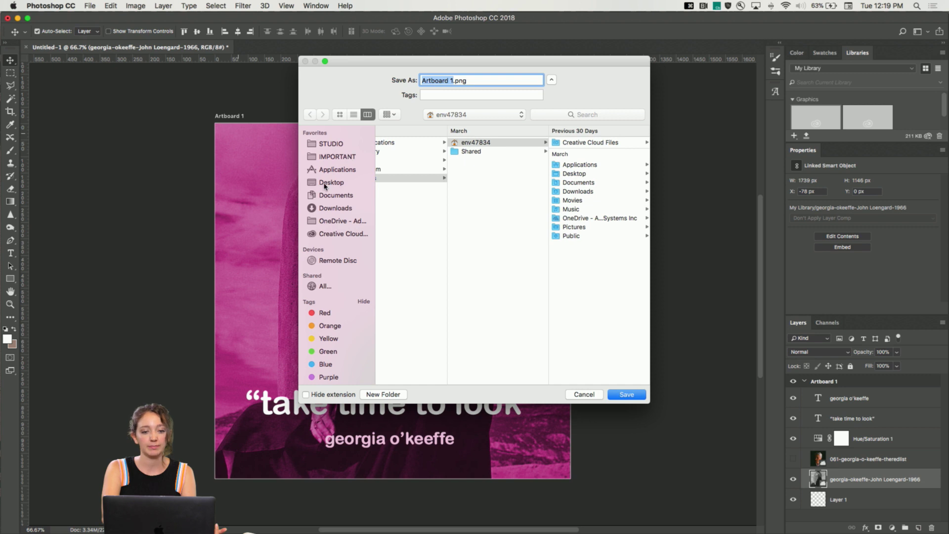
click(325, 184)
click(405, 143)
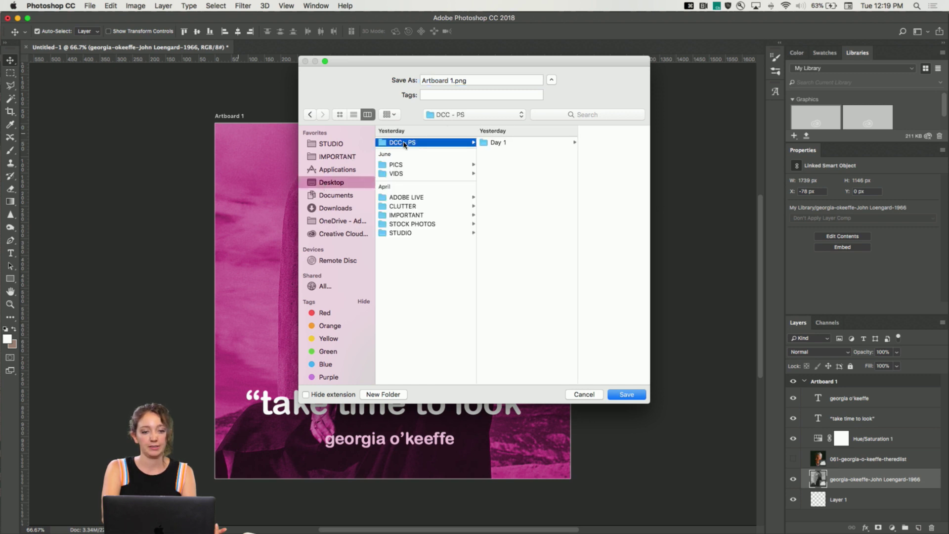
click(501, 145)
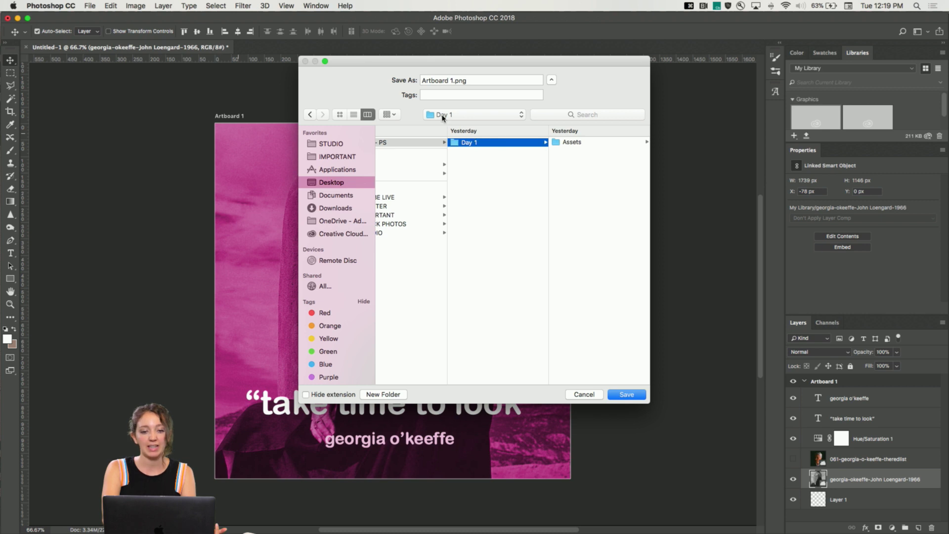
Step: Name the exported file inspirational_quote.png and save it
click(455, 81)
drag(452, 80, 401, 74)
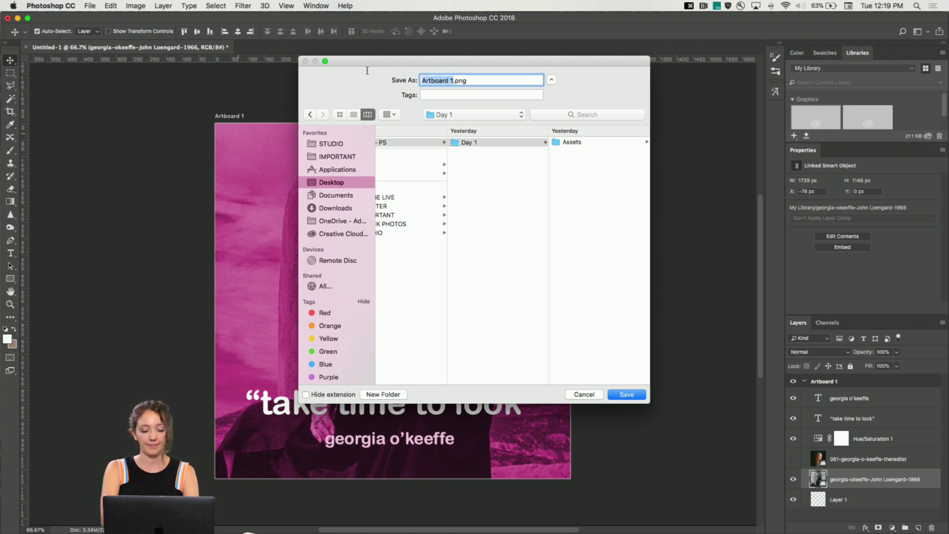
text(inspiration+)
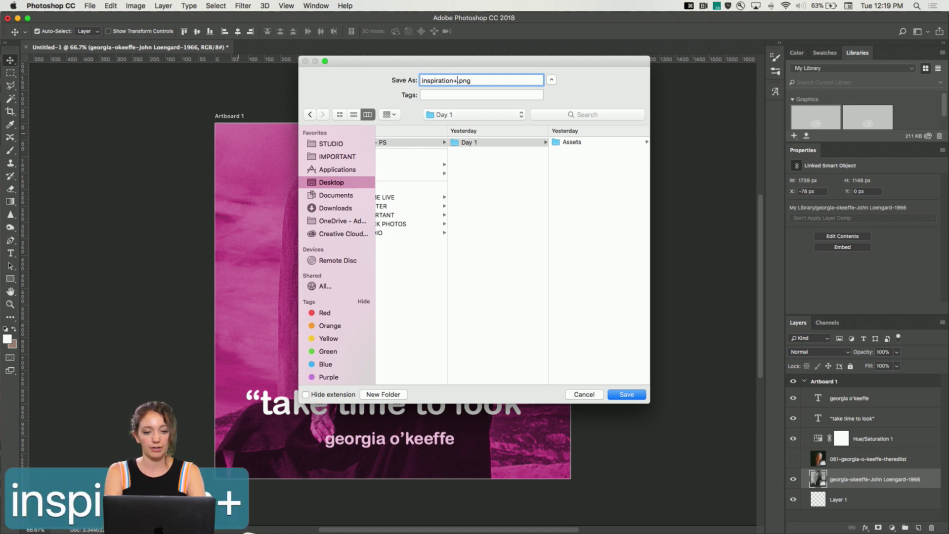
key(BackSpace)
text(al_quot)
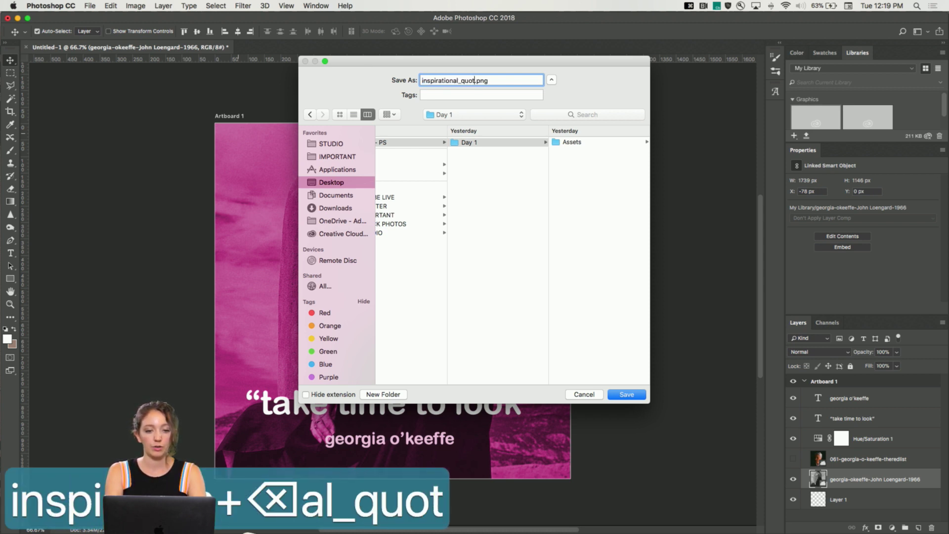
text(e)
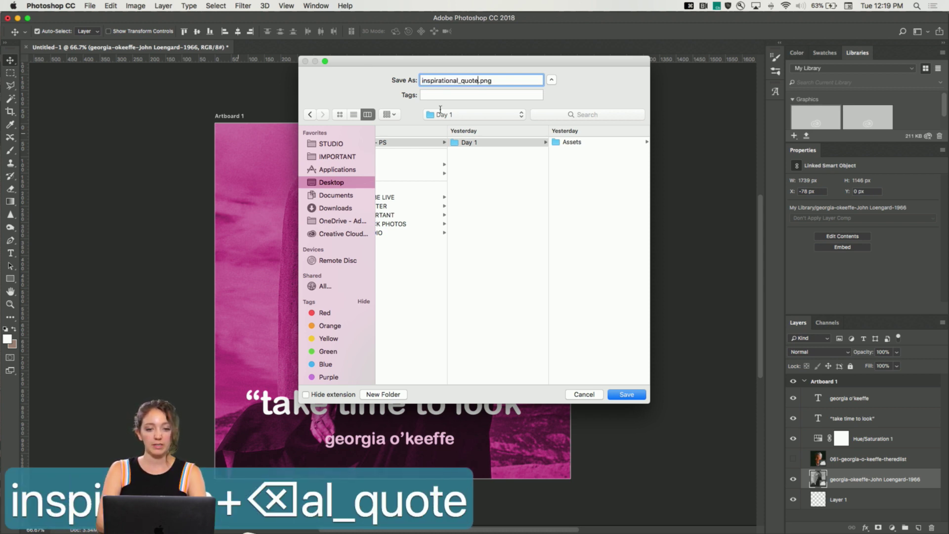
click(627, 394)
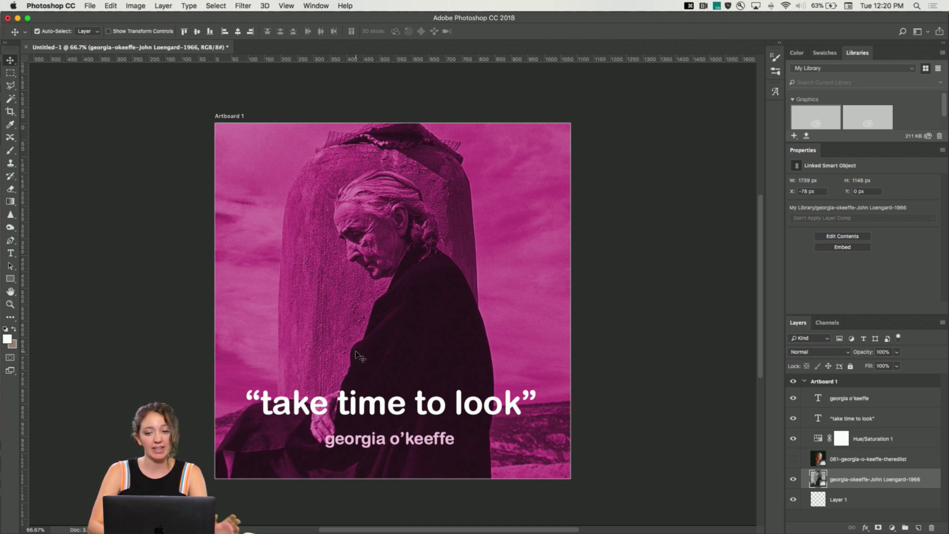
click(90, 6)
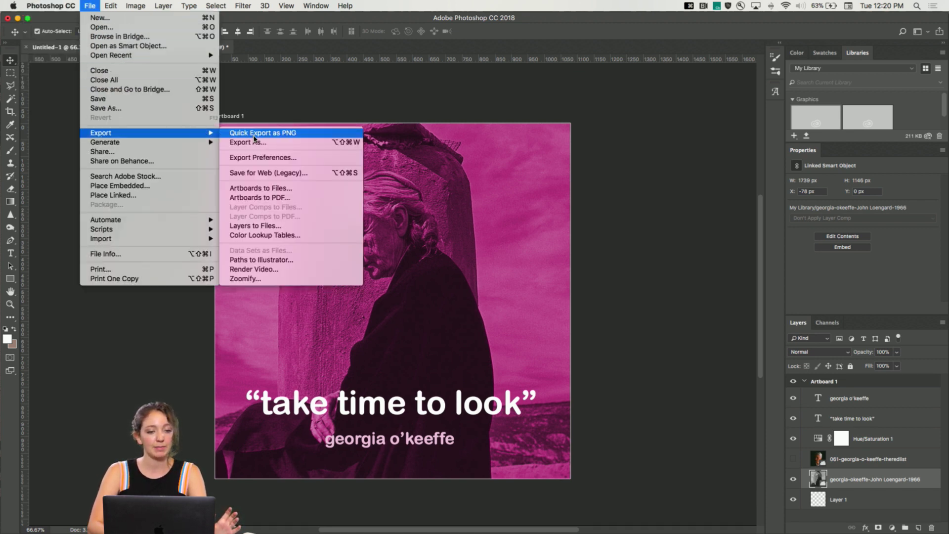
click(53, 181)
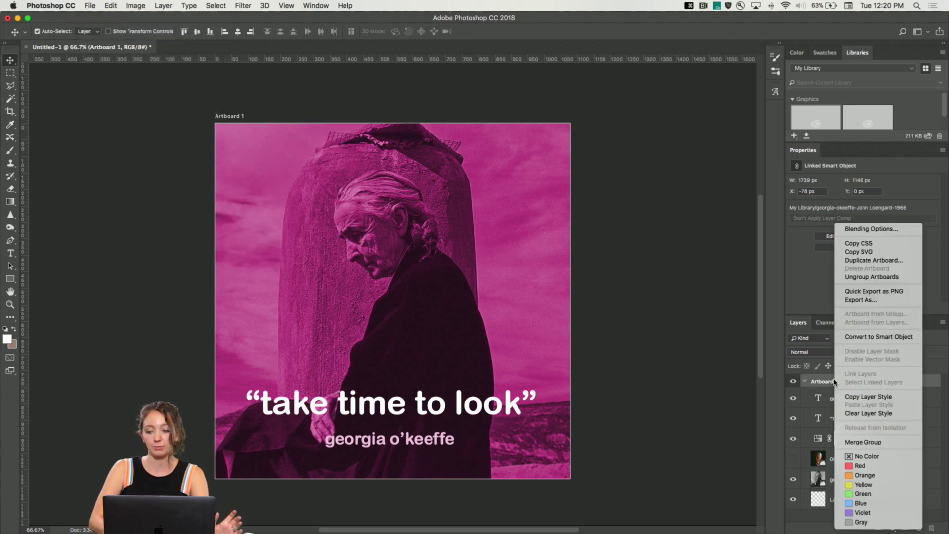
right_click(834, 381)
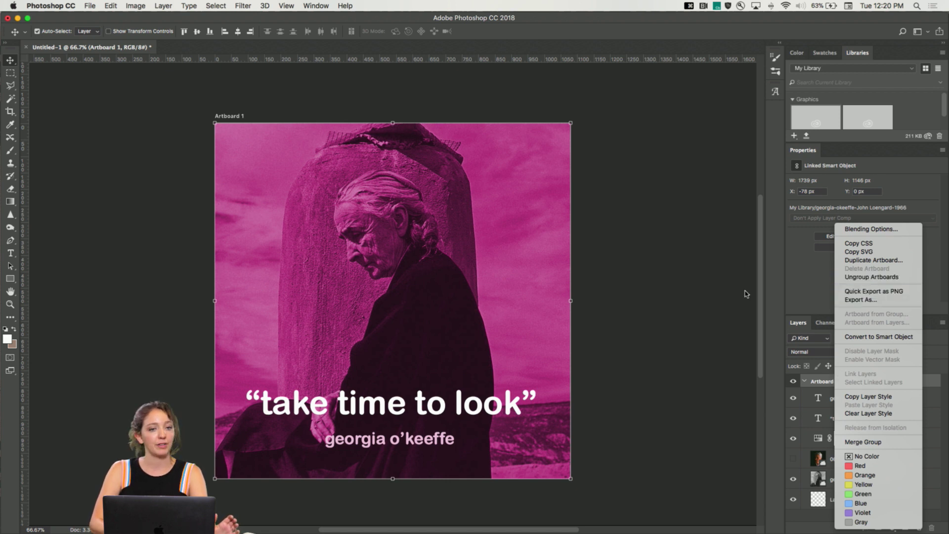
click(672, 293)
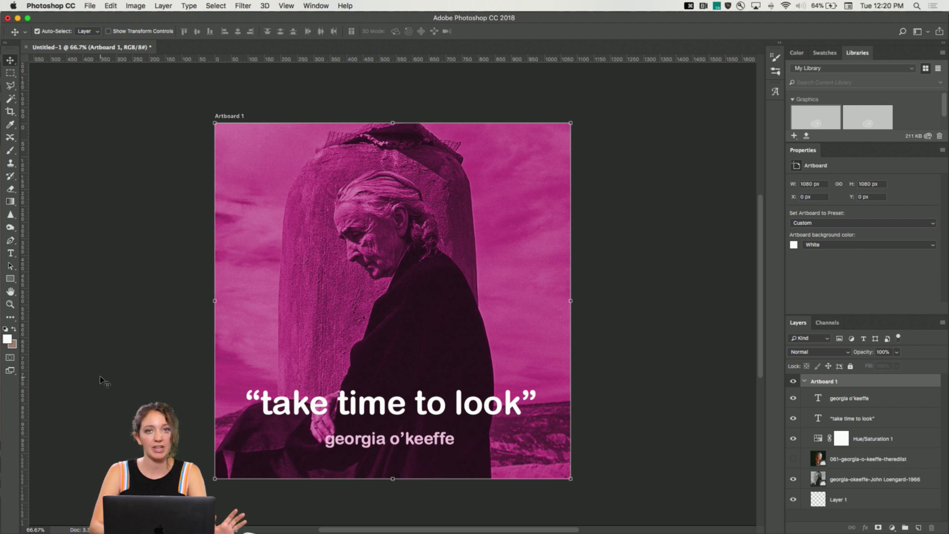
Step: Switch to Behance in Chrome and start a new project
mouse_move(289, 532)
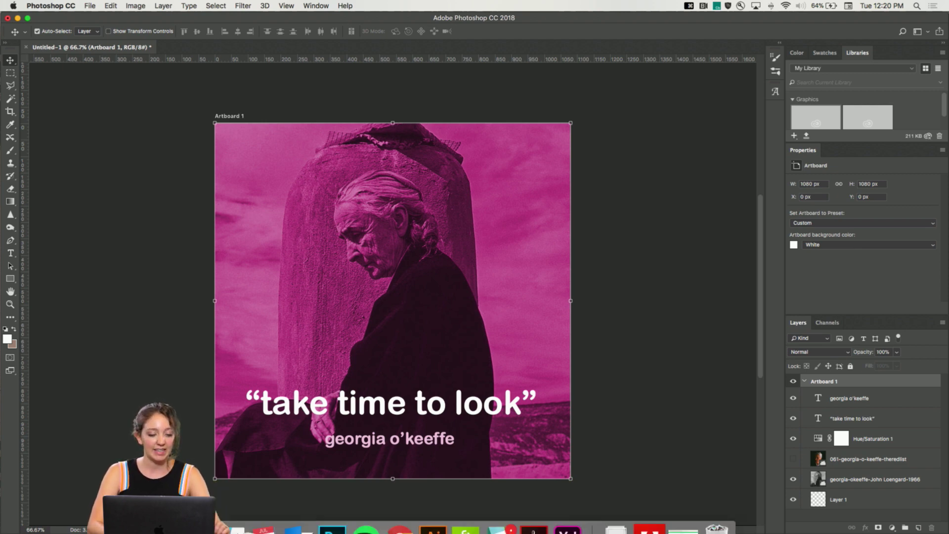
click(399, 513)
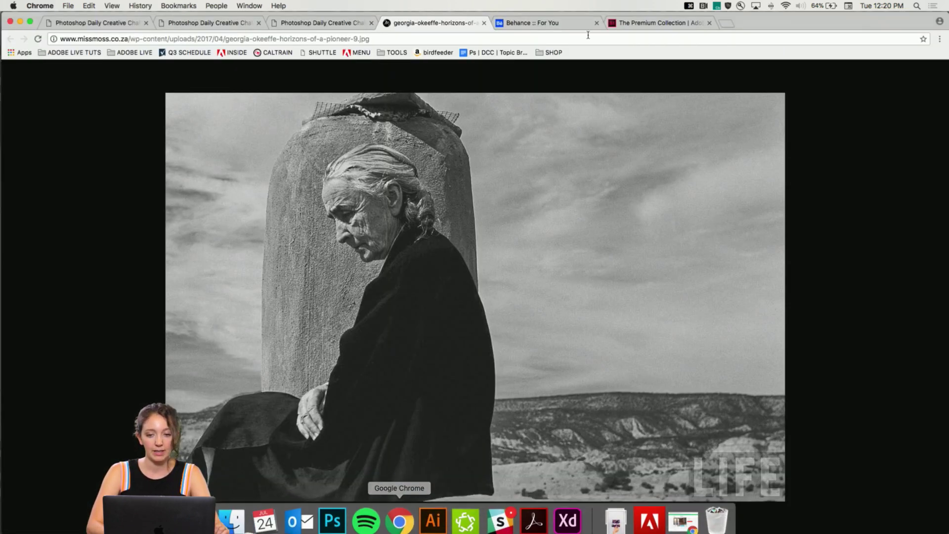
click(511, 26)
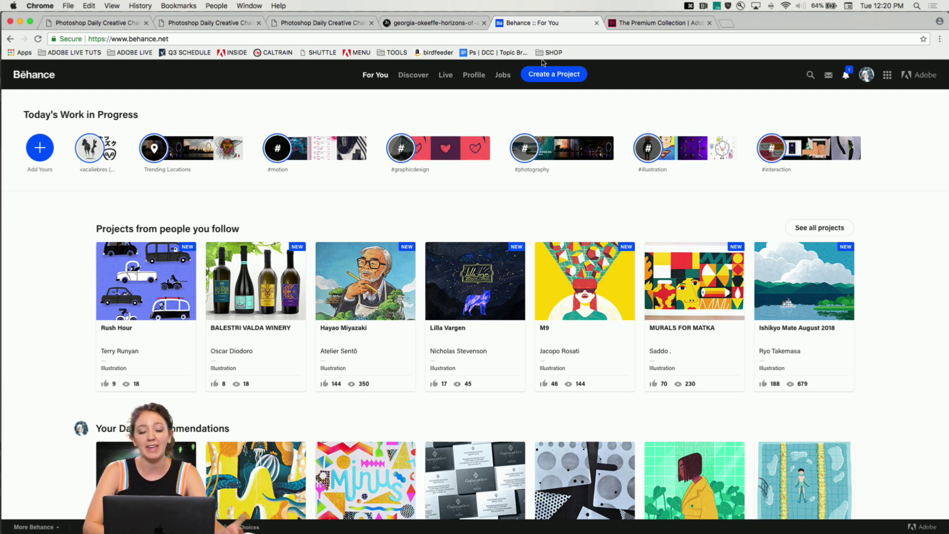
click(547, 78)
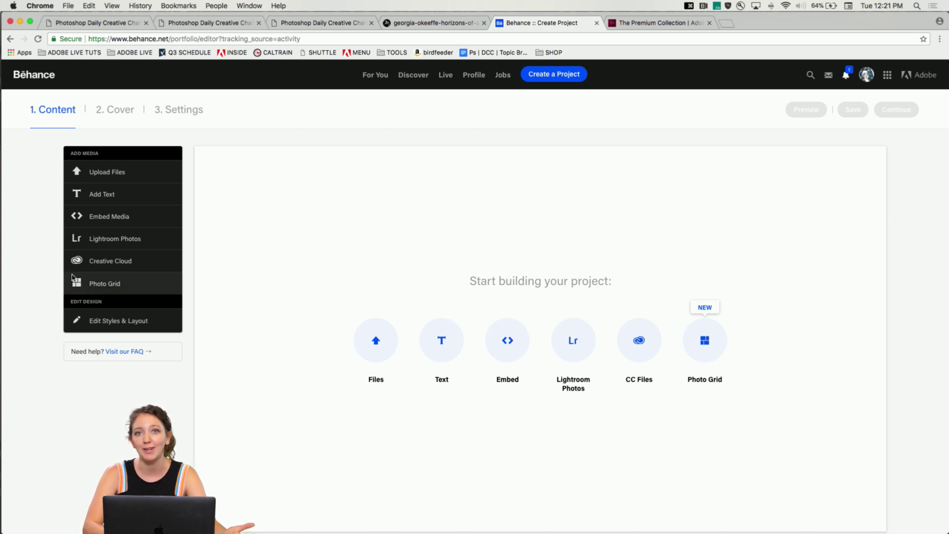
Step: Upload inspirational_quote.png from the Desktop's DCC - PS > Day 1 folder into the project
click(114, 174)
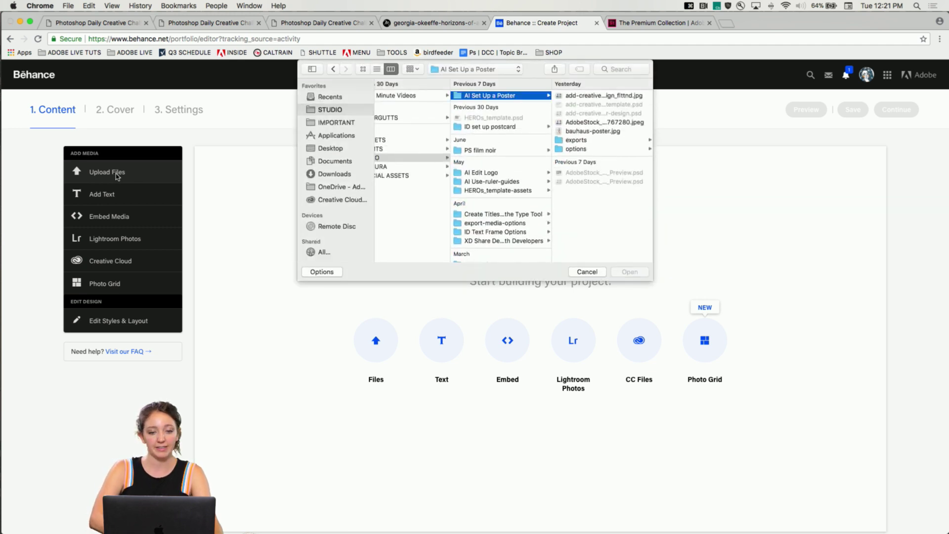
click(329, 149)
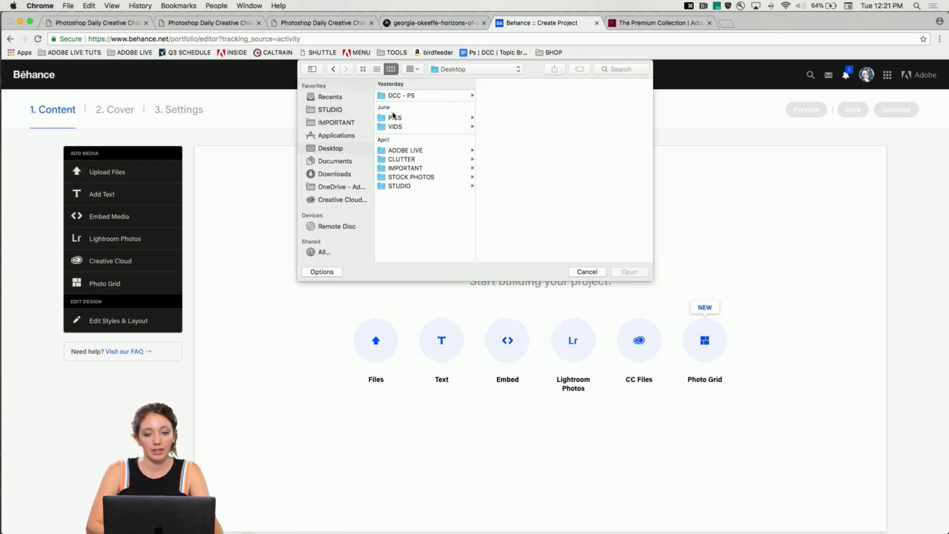
click(423, 97)
click(493, 97)
click(572, 97)
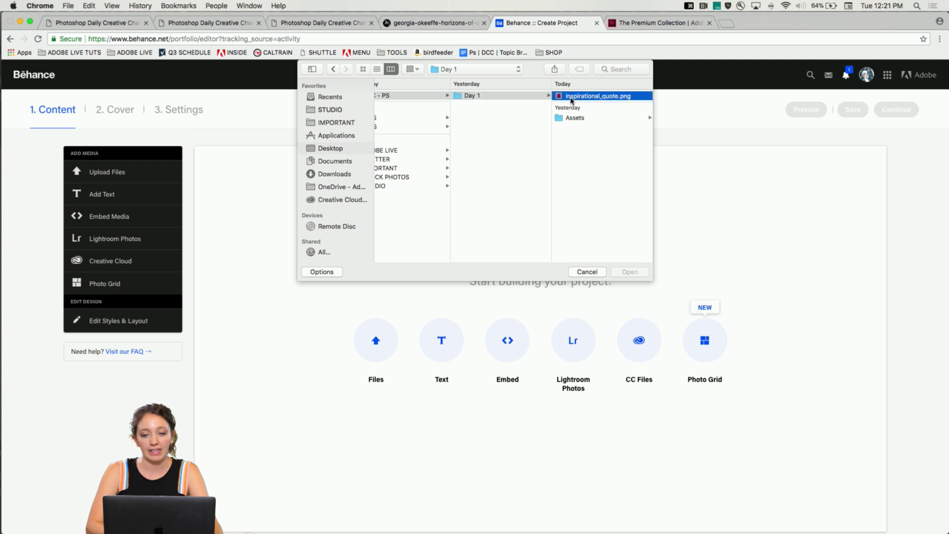
key(Return)
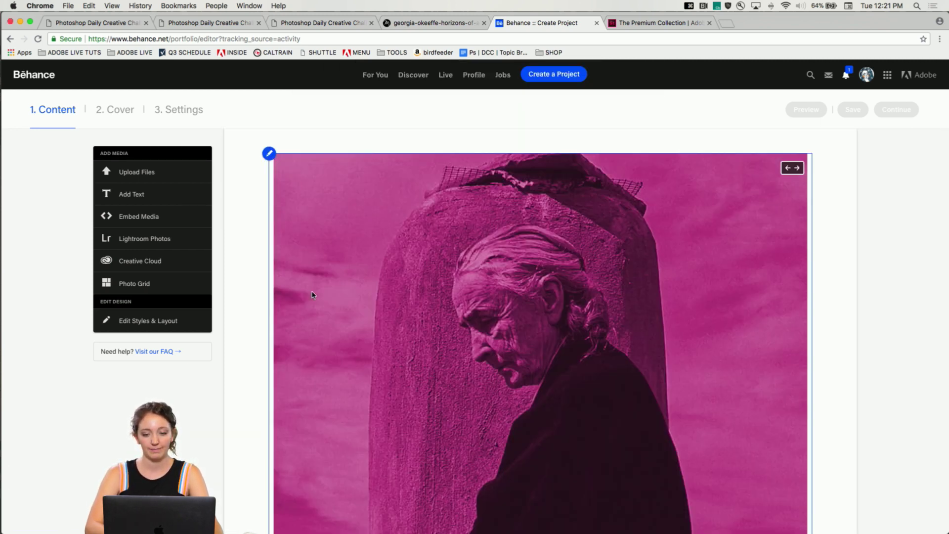
Step: Insert a text block below the uploaded image reading "Day 1 - Inspirational Quote"
scroll(312, 295, down, 10)
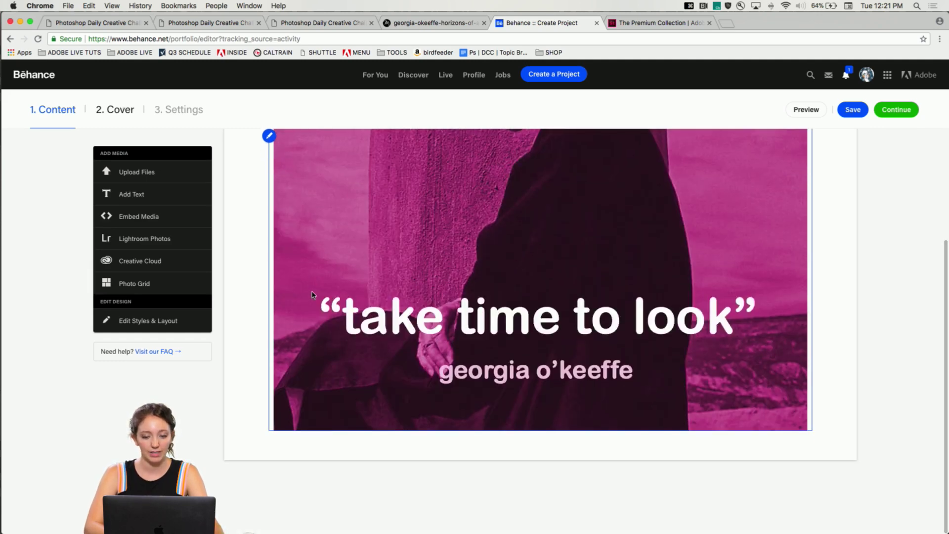
scroll(235, 392, up, 2)
scroll(234, 391, up, 3)
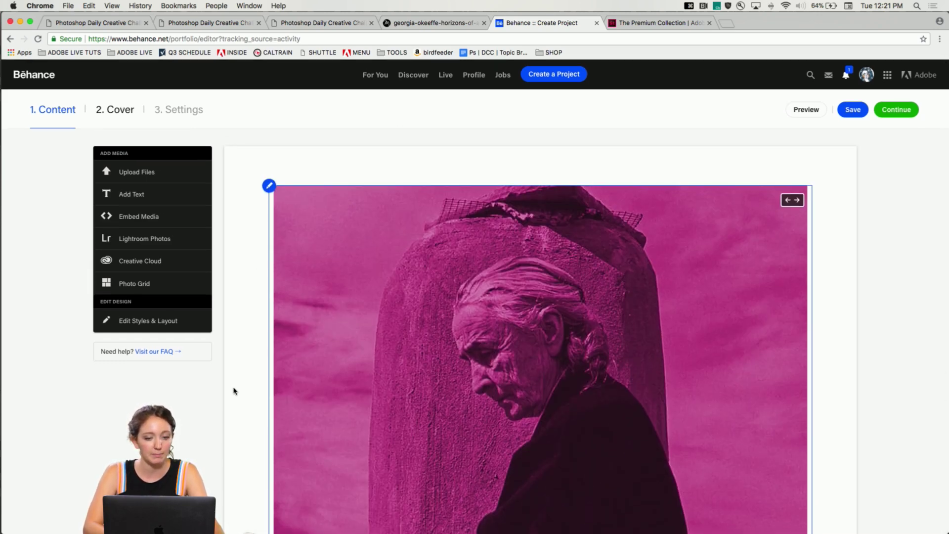
scroll(186, 391, down, 1)
scroll(184, 391, down, 3)
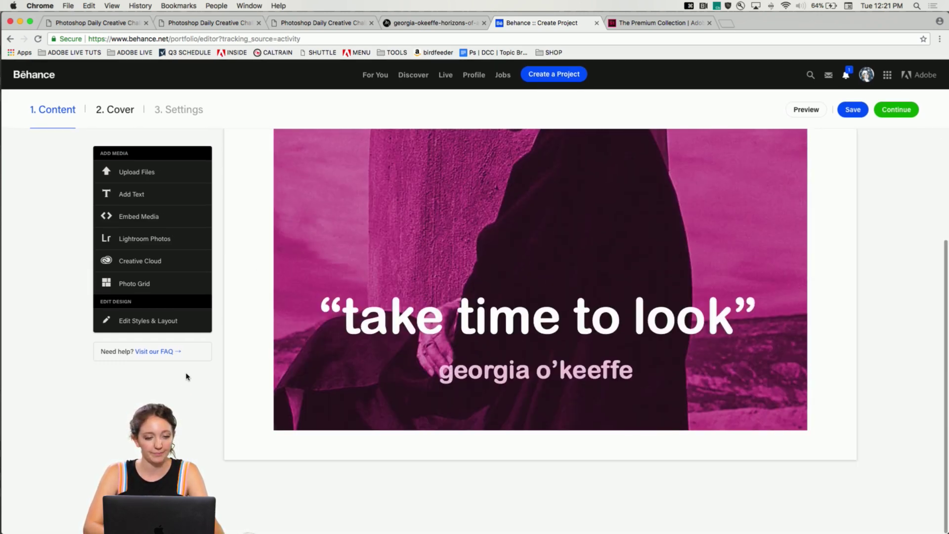
mouse_move(309, 451)
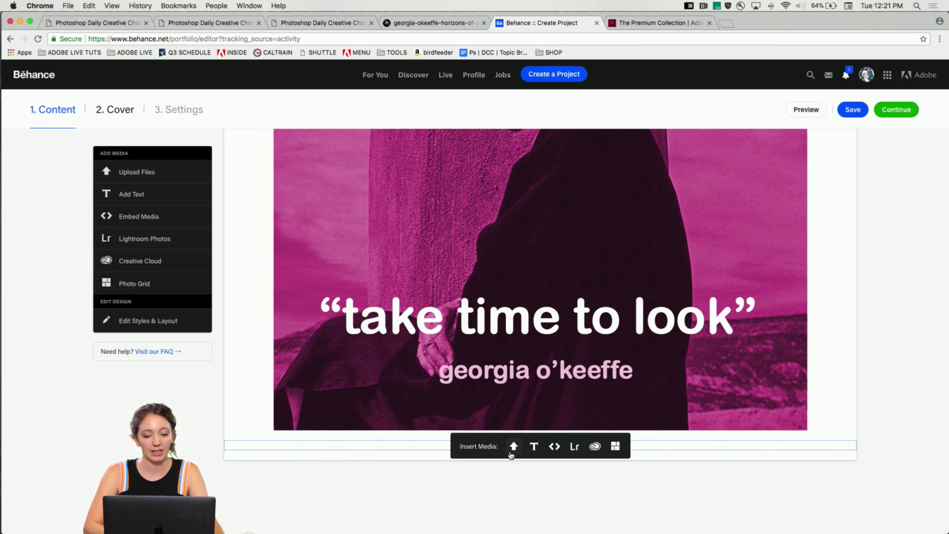
click(533, 447)
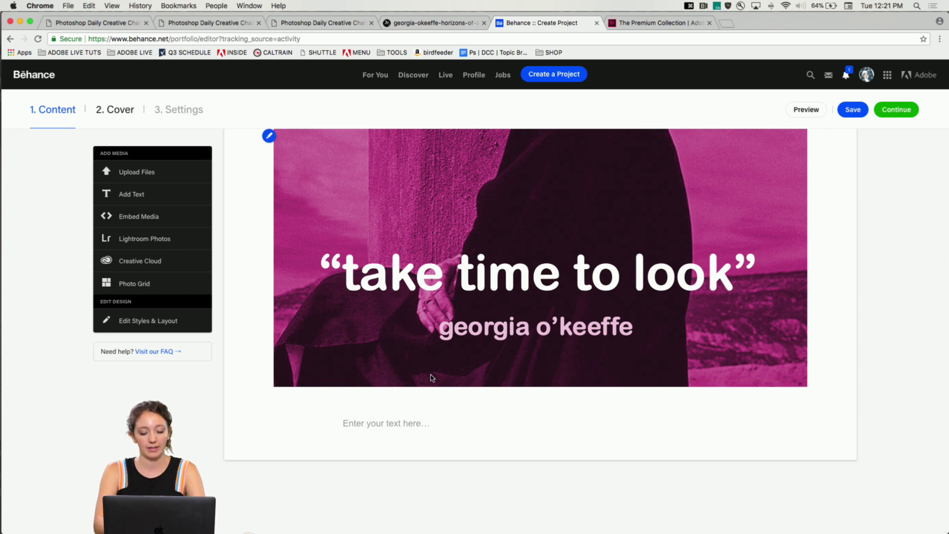
text(Day 1 - Ins)
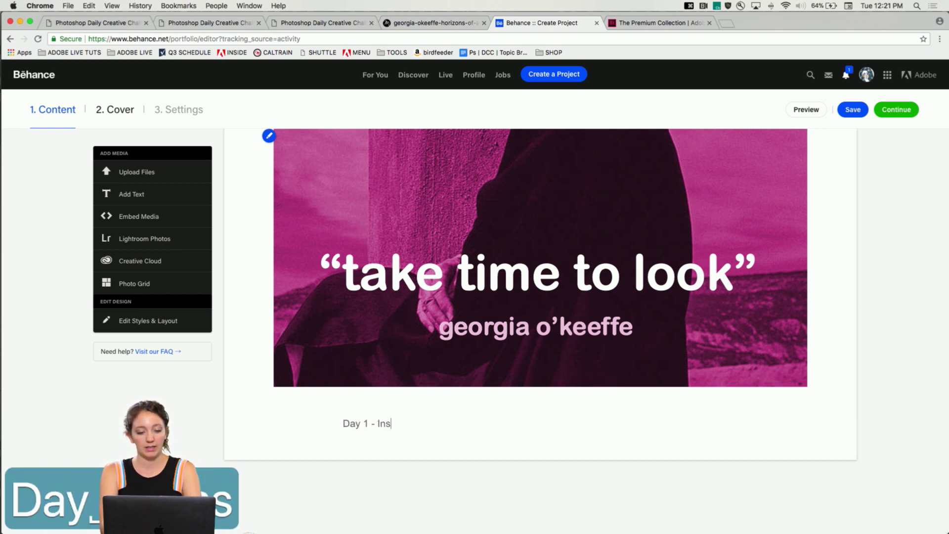
text(pirational Quoa)
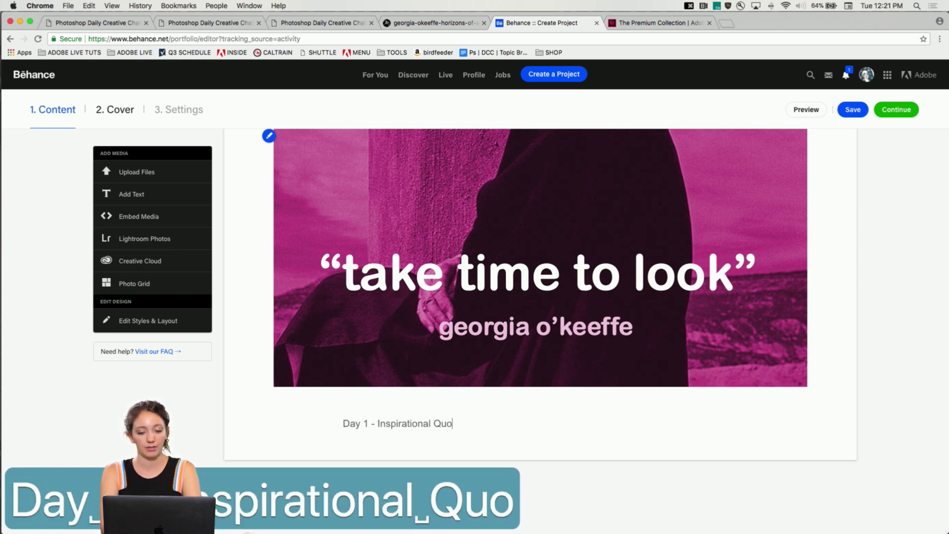
key(BackSpace)
text(te)
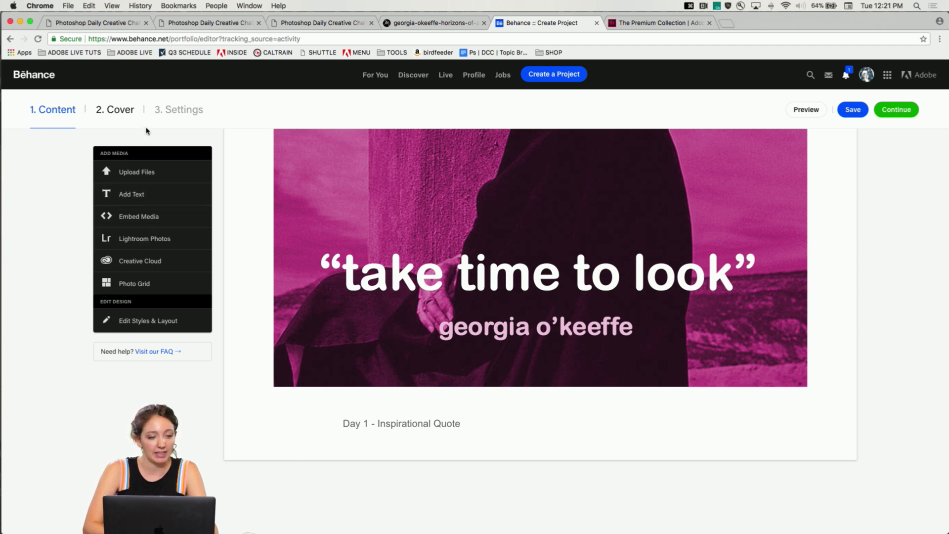
Step: Open the project cover settings and title the project "Daily Creative Challenge - Photoshop"
click(120, 116)
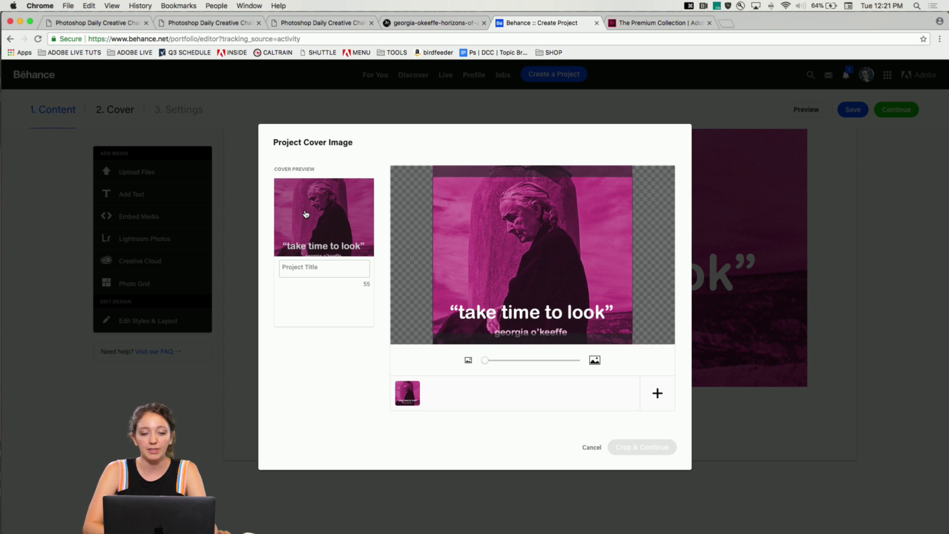
click(308, 269)
text(Daily Cr)
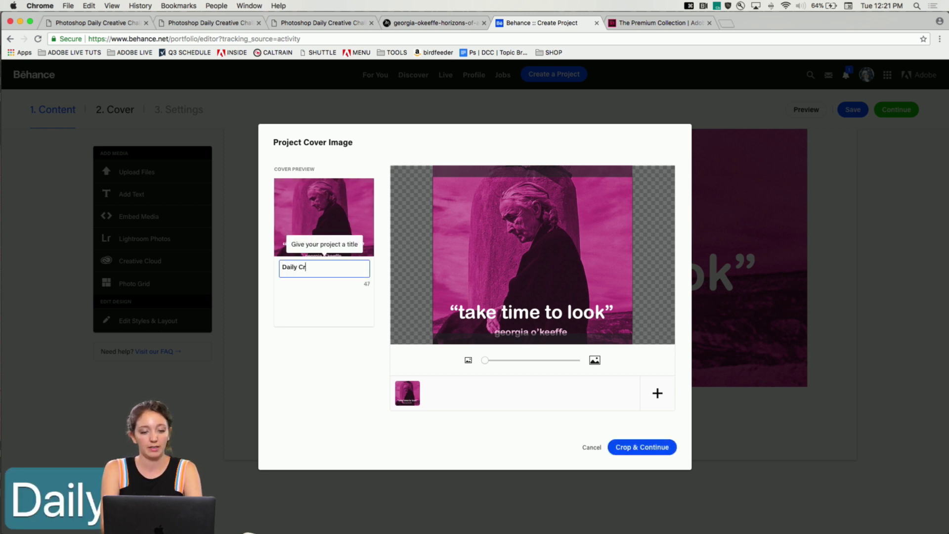
text(eative Challe)
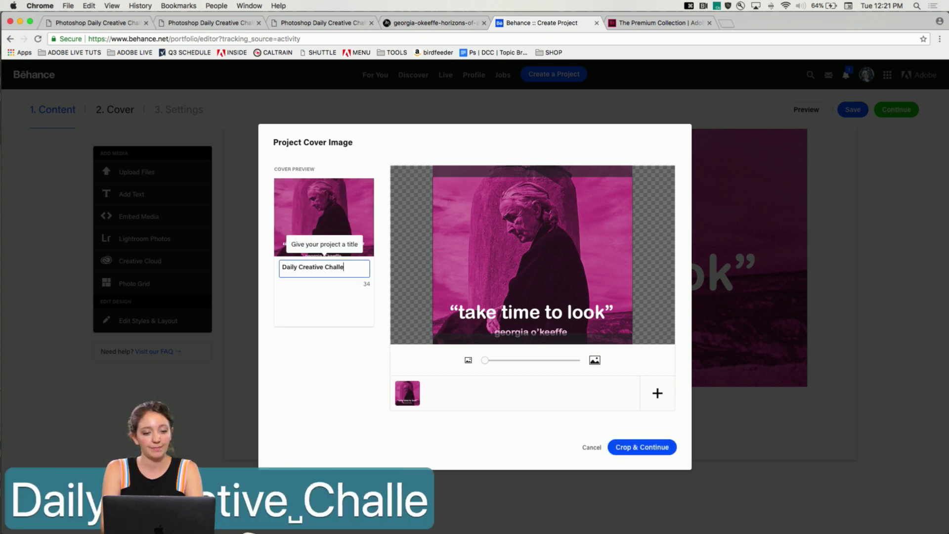
text(nge - Photoshop)
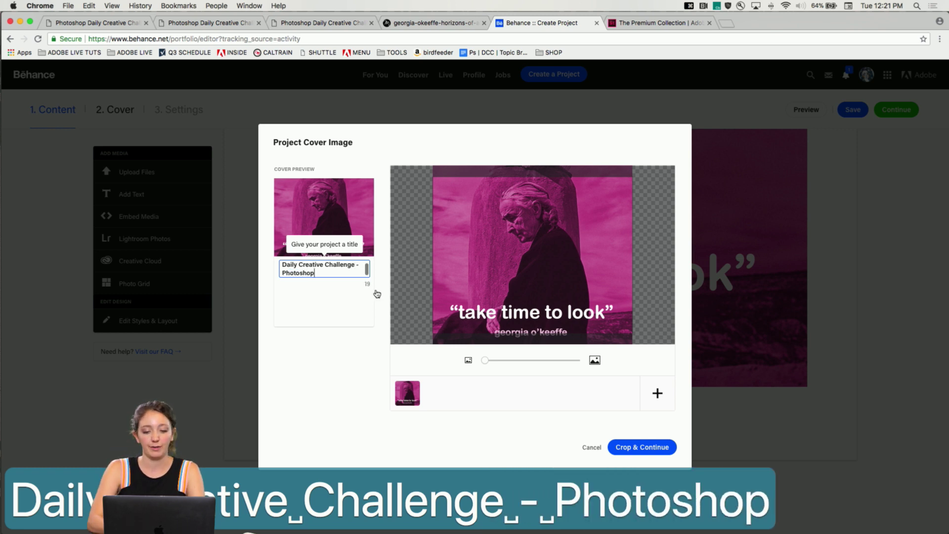
click(484, 363)
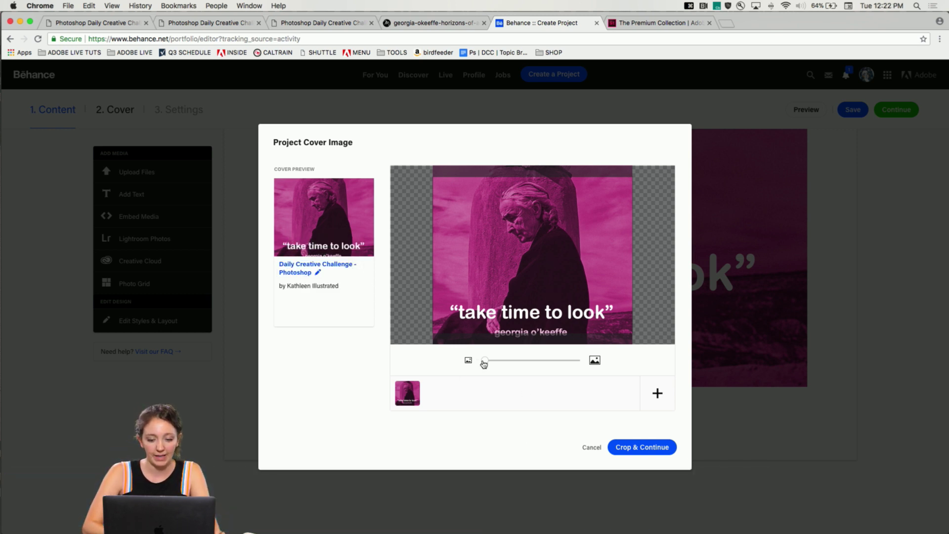
Step: Enlarge the cover image slightly, reposition it so the full quote and Georgia O'Keeffe's name fit the frame, and apply the crop
drag(484, 364, 492, 364)
drag(526, 281, 528, 256)
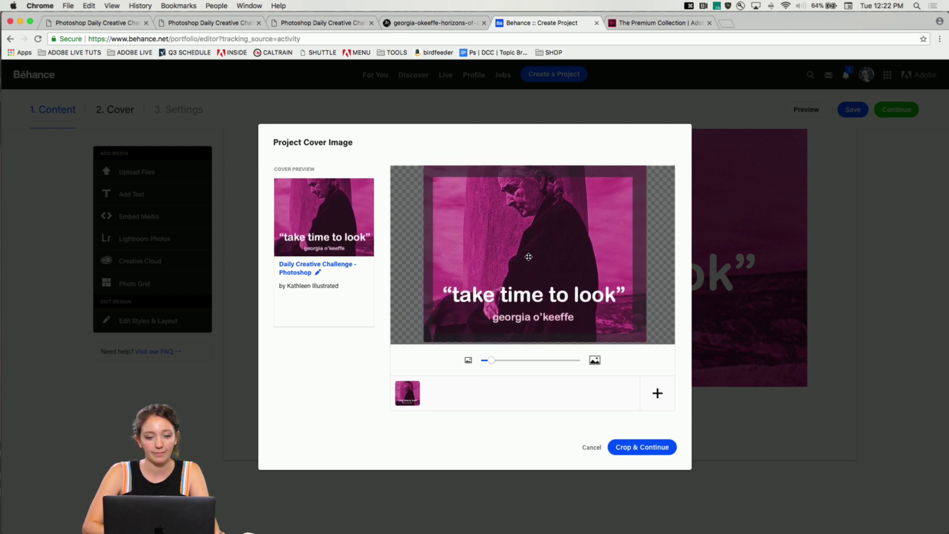
click(644, 450)
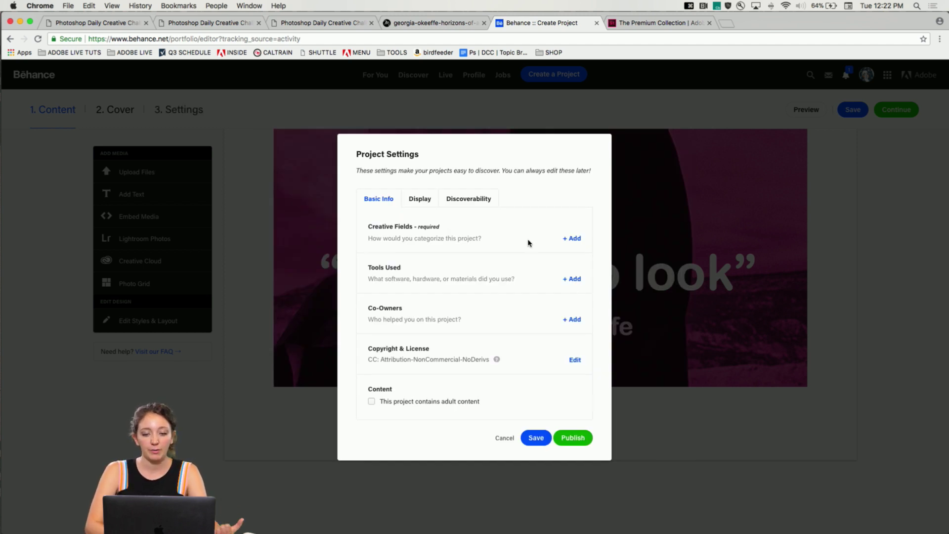
Step: Set the project's creative fields to Branding, Illustration and Graphic Design
click(572, 239)
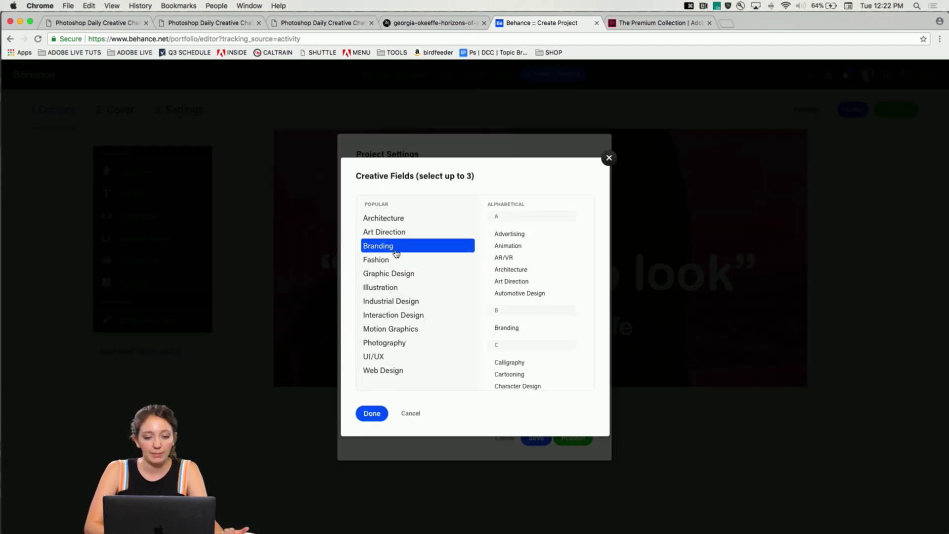
click(385, 289)
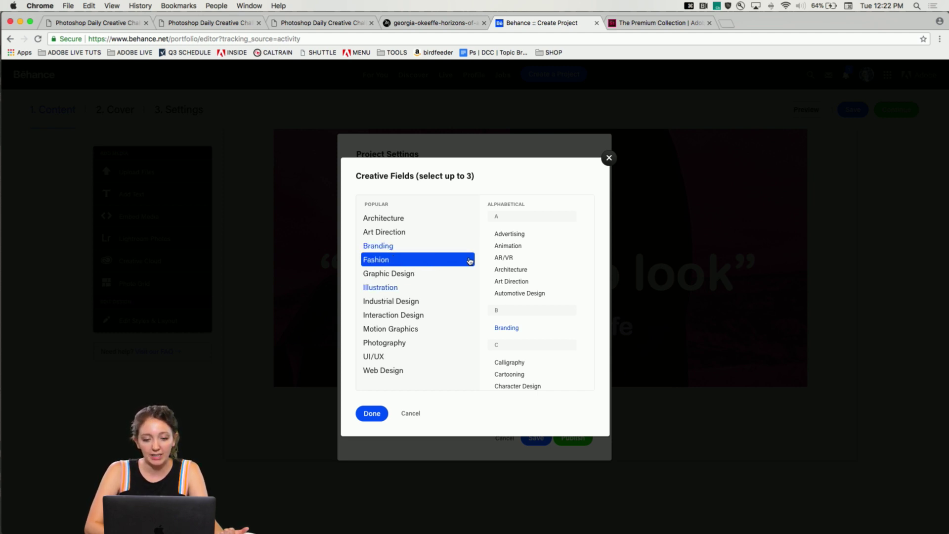
click(415, 275)
click(372, 415)
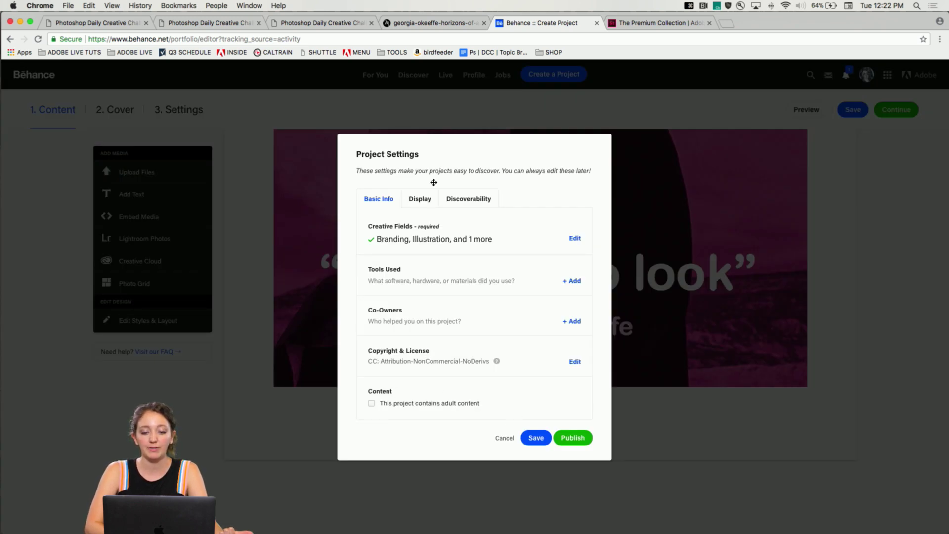
Step: Add the discoverability keyword "psdailychallenge" and publish the project
click(456, 202)
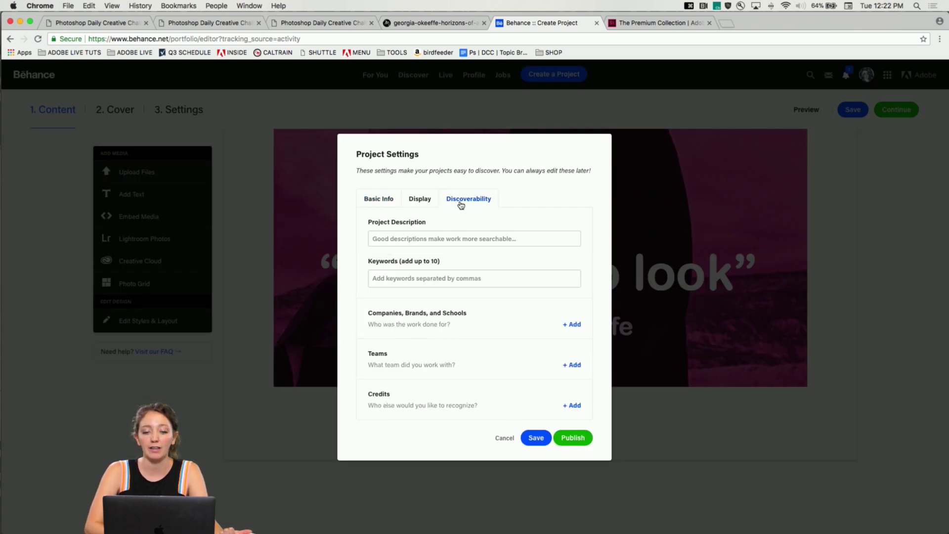
click(419, 281)
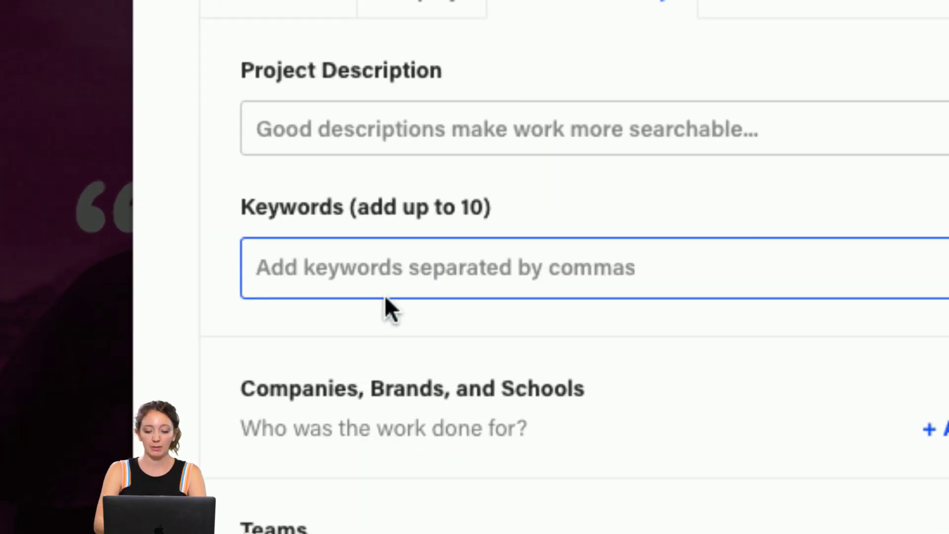
text(p)
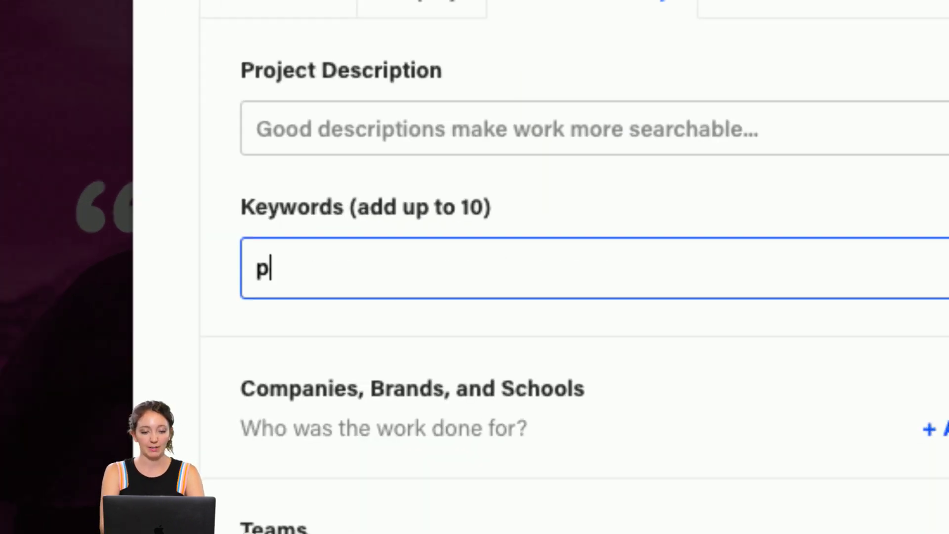
text(sdailychalleng)
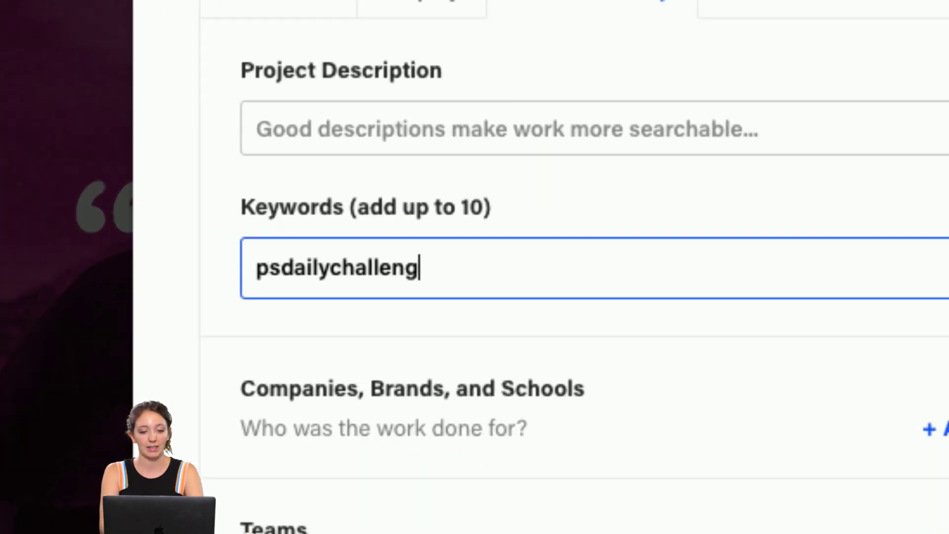
text(e)
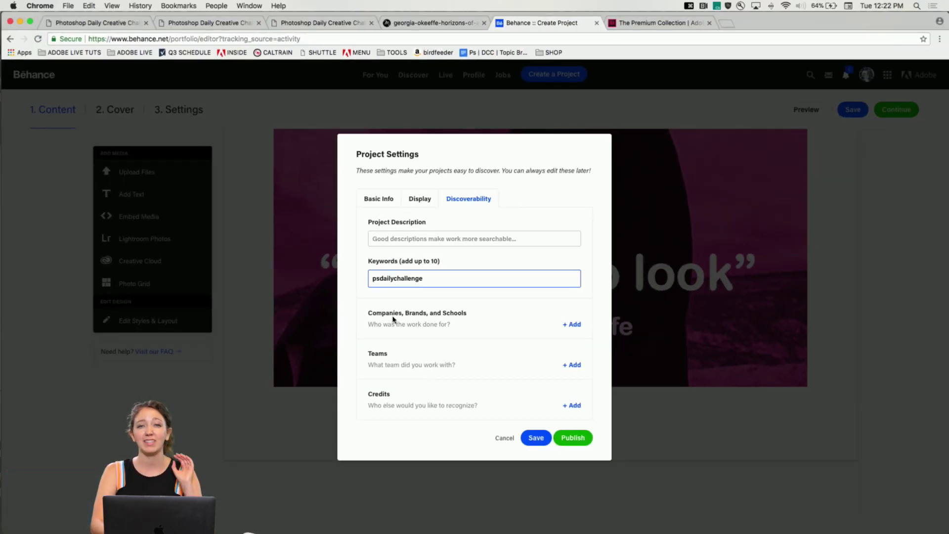
click(570, 442)
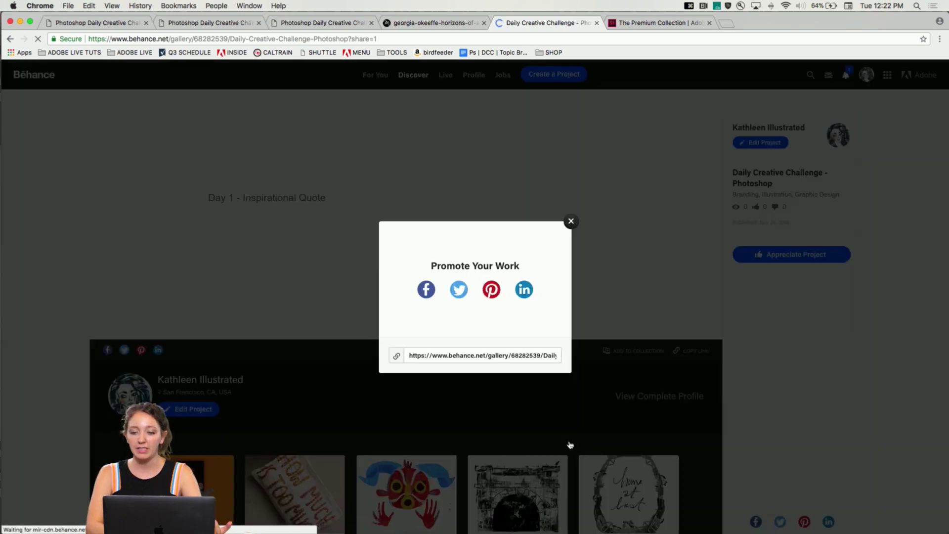
Step: Dismiss the promotion dialog and review the published project page from the image down to its caption
click(571, 221)
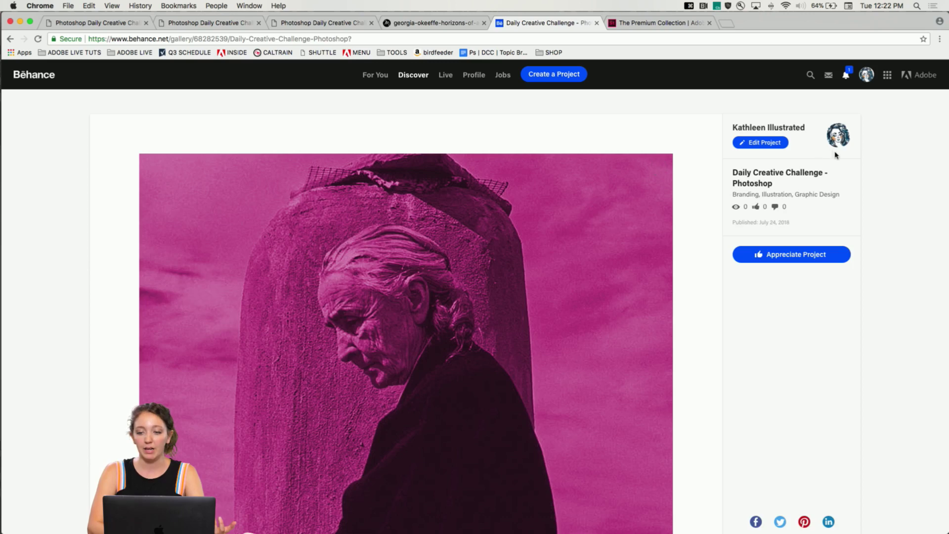
scroll(551, 257, down, 10)
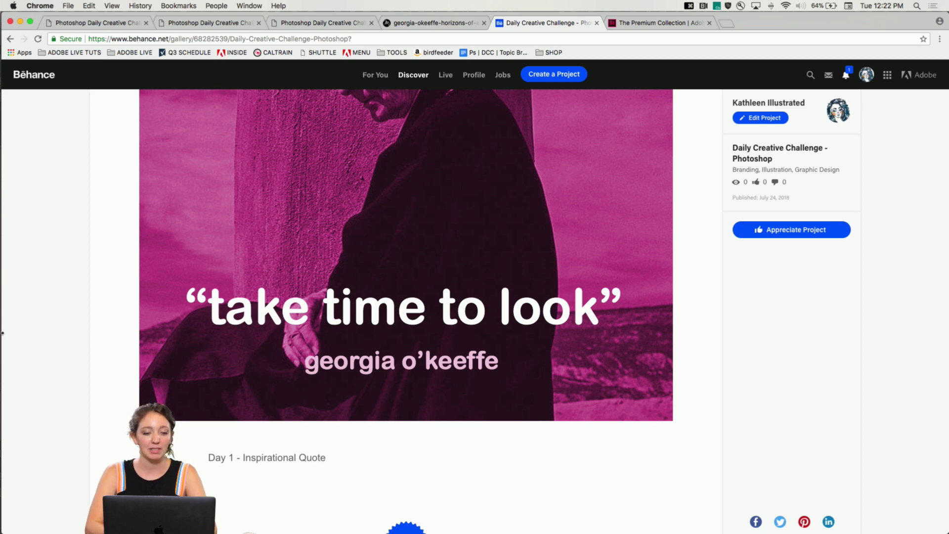
scroll(94, 310, up, 8)
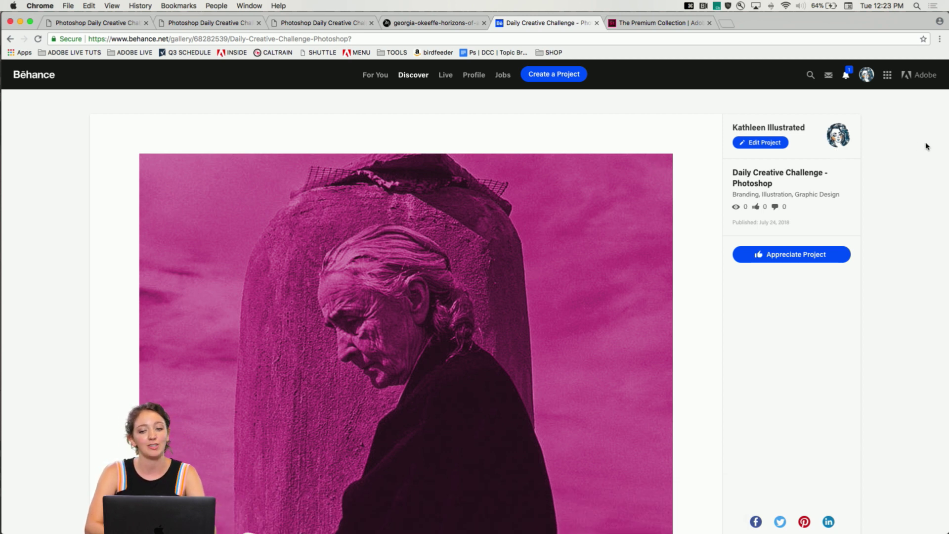
Step: Open the project owner's profile page and view the Daily Creative Challenge - Photoshop project from its project grid
click(839, 134)
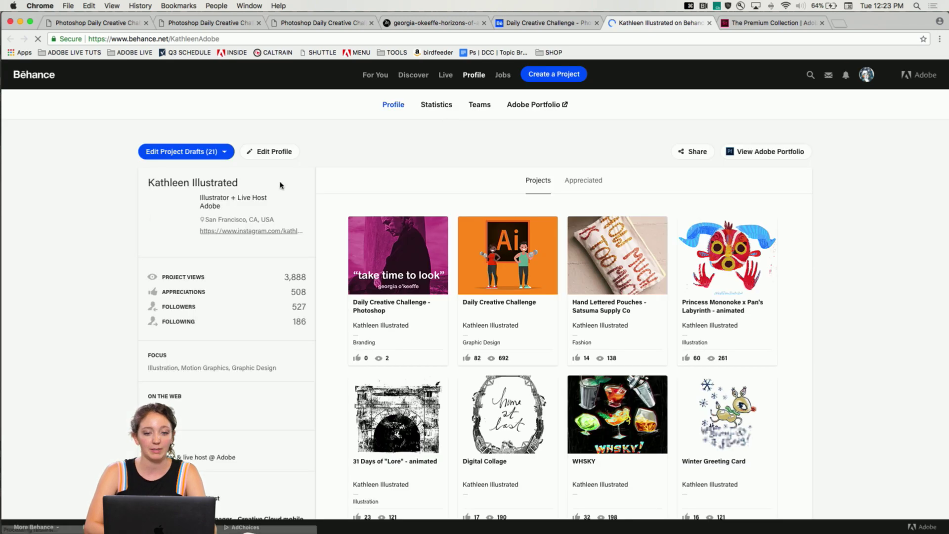
scroll(344, 249, down, 3)
scroll(344, 250, up, 2)
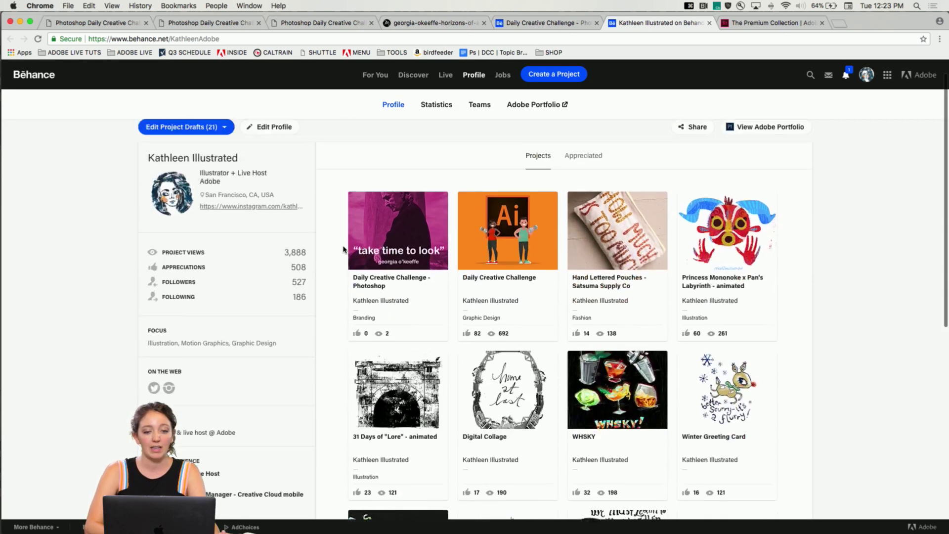
mouse_move(419, 306)
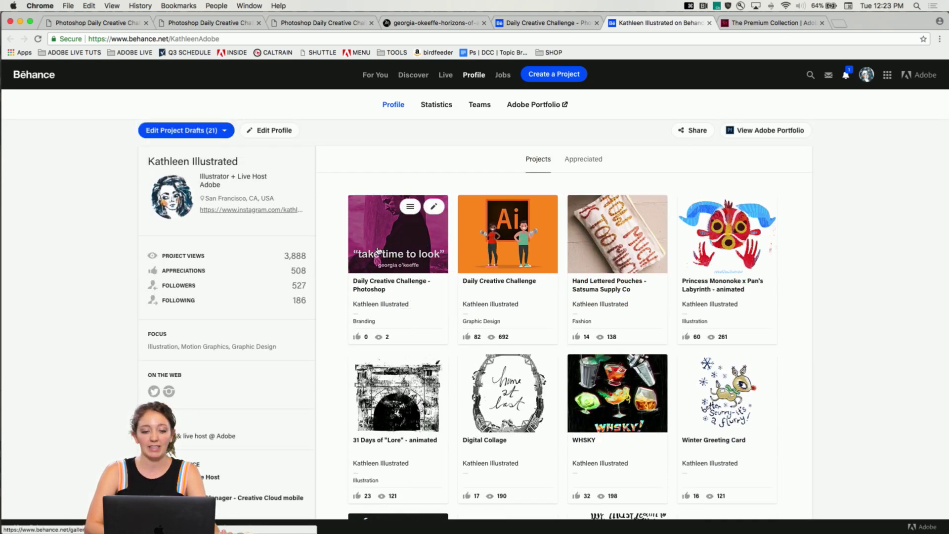
click(378, 251)
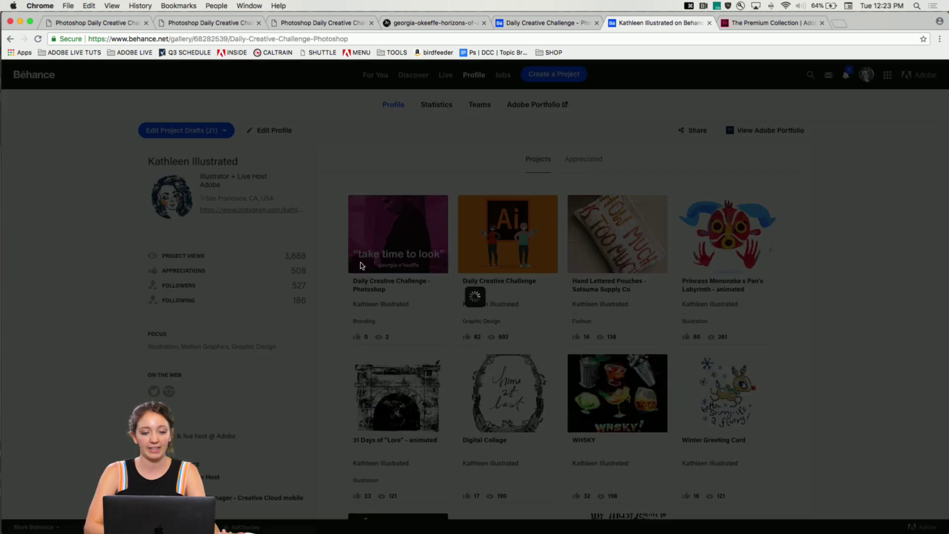
scroll(339, 343, down, 7)
scroll(339, 344, up, 6)
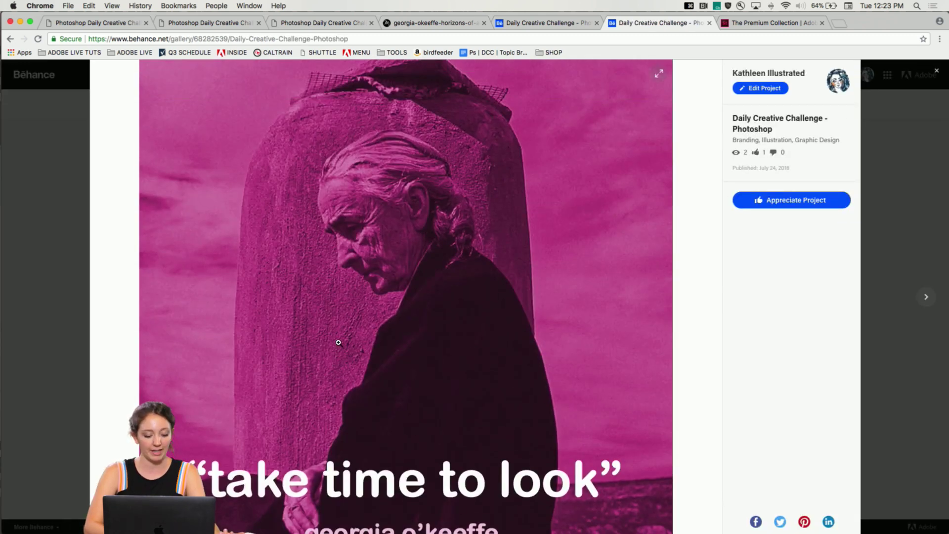